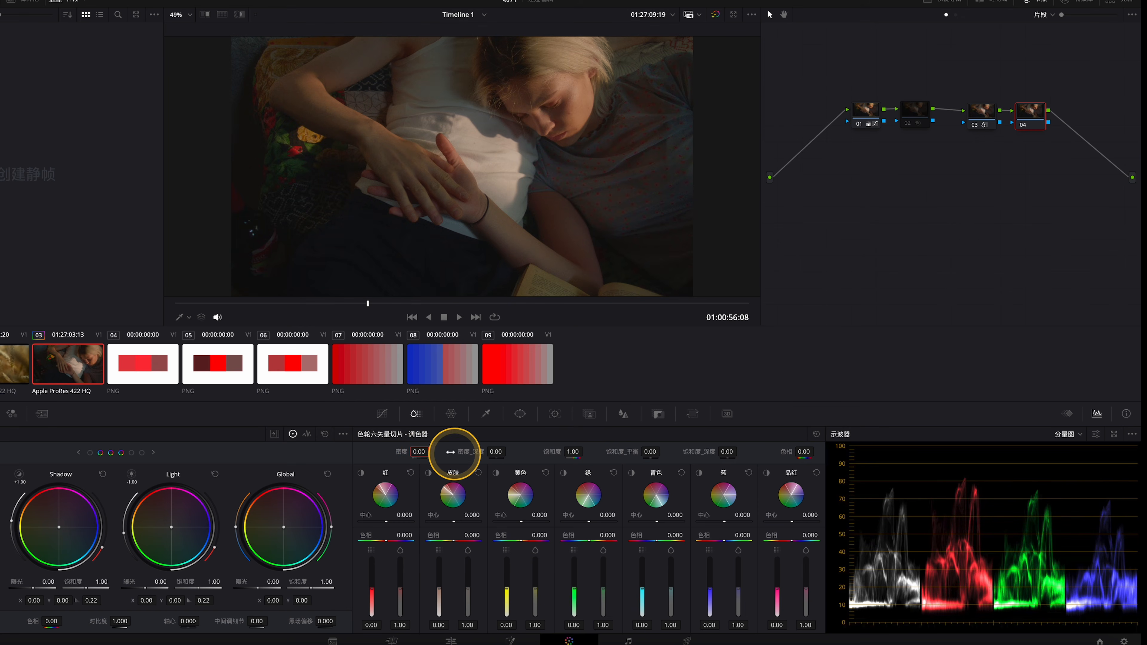
Go to clip 04 with the red swatches and switch the scope from parade to waveform.
key(Down)
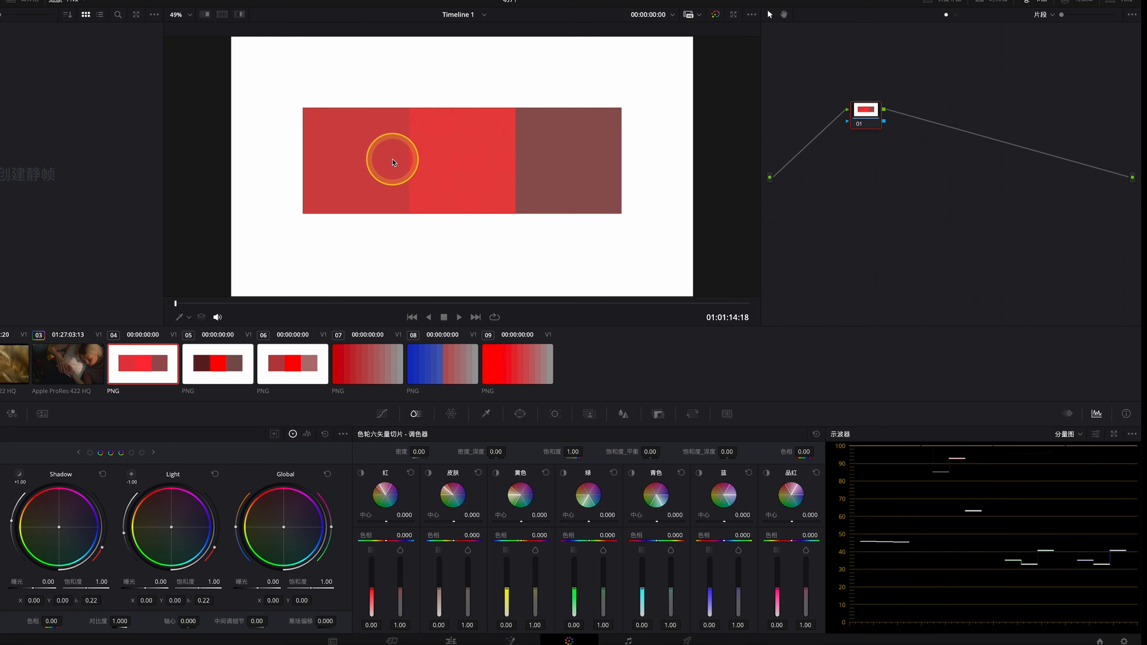
click(1075, 434)
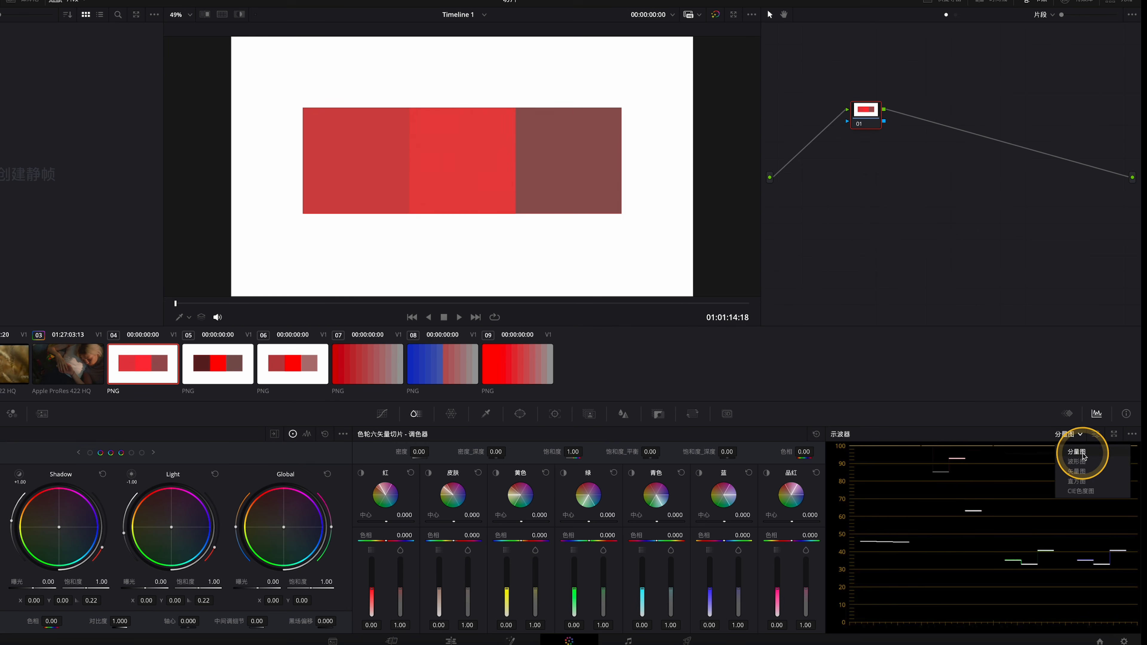
click(1070, 461)
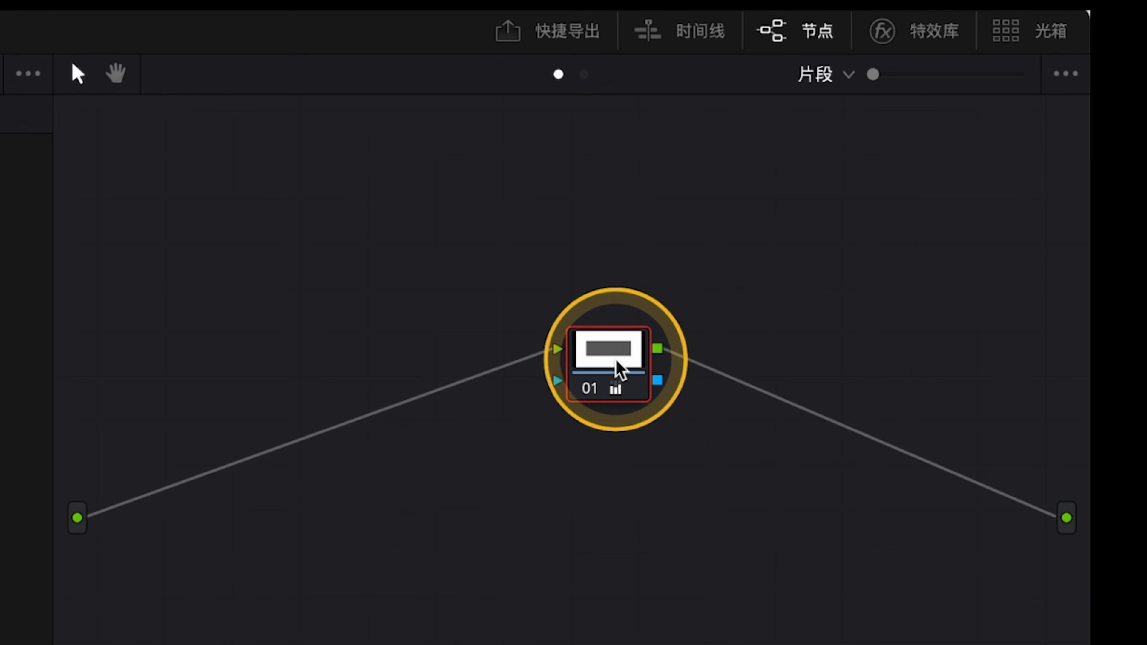
Add a serial node before the monochrome RGB mixer node, arrange the two nodes side by side and select node 01.
key(shift+s)
drag(616, 440, 406, 357)
click(619, 353)
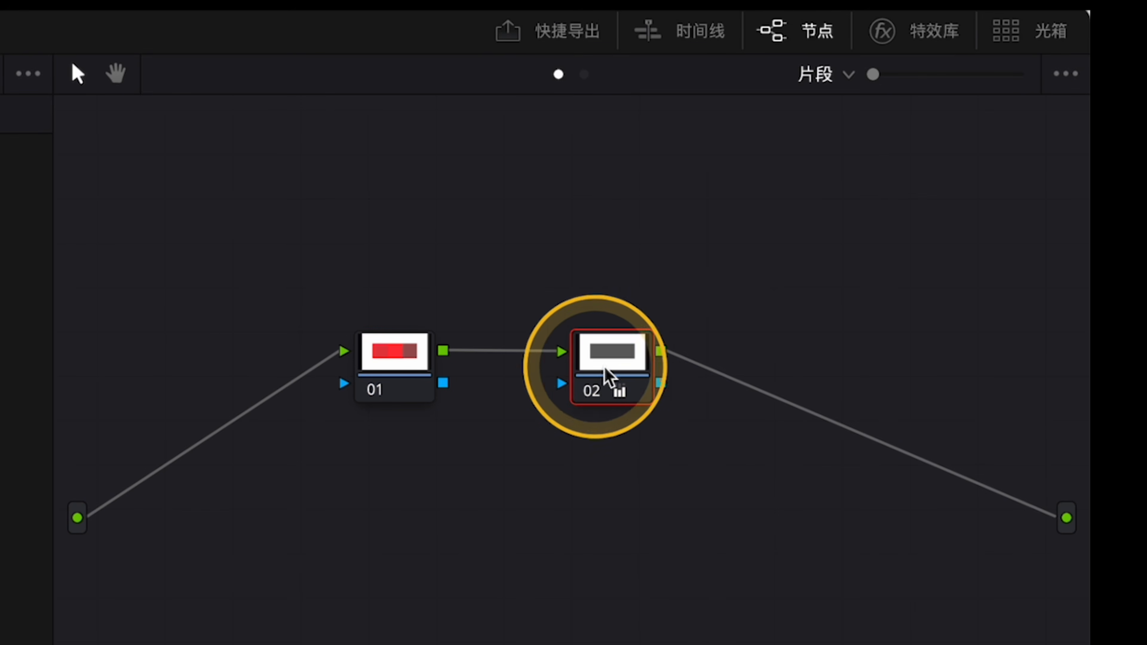
drag(620, 347, 620, 343)
click(404, 359)
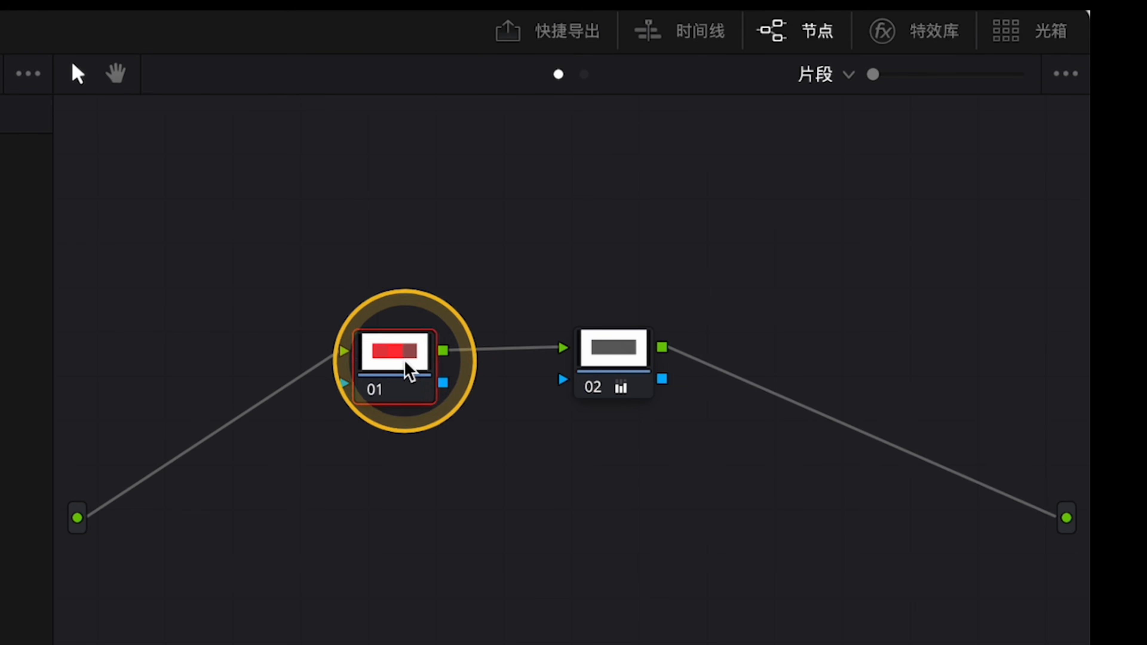
mouse_move(406, 357)
mouse_down()
mouse_move(414, 341)
mouse_move(405, 362)
mouse_up()
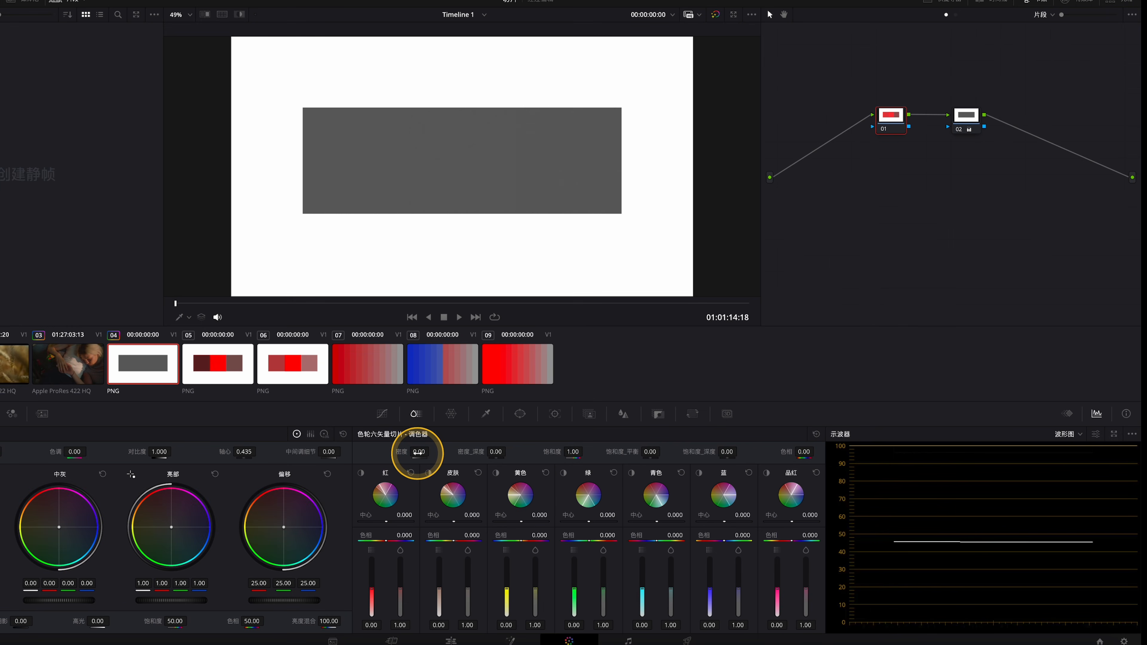
Set the overall density on node 01 to 0.76 and disable the monochrome node 02.
drag(417, 452, 419, 454)
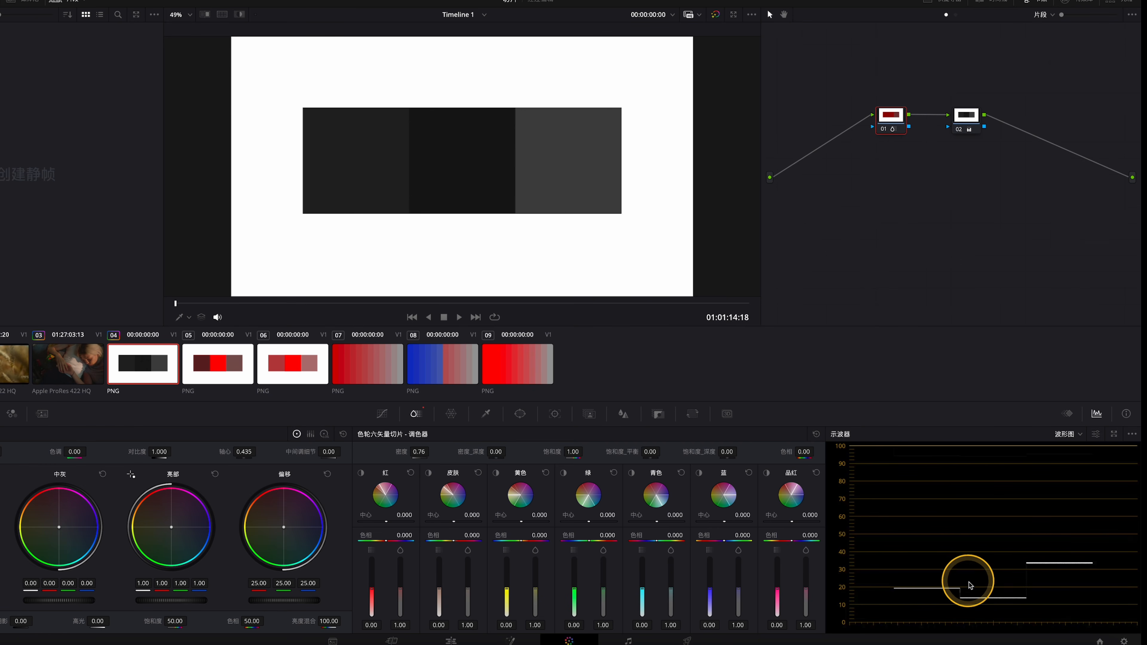
click(959, 129)
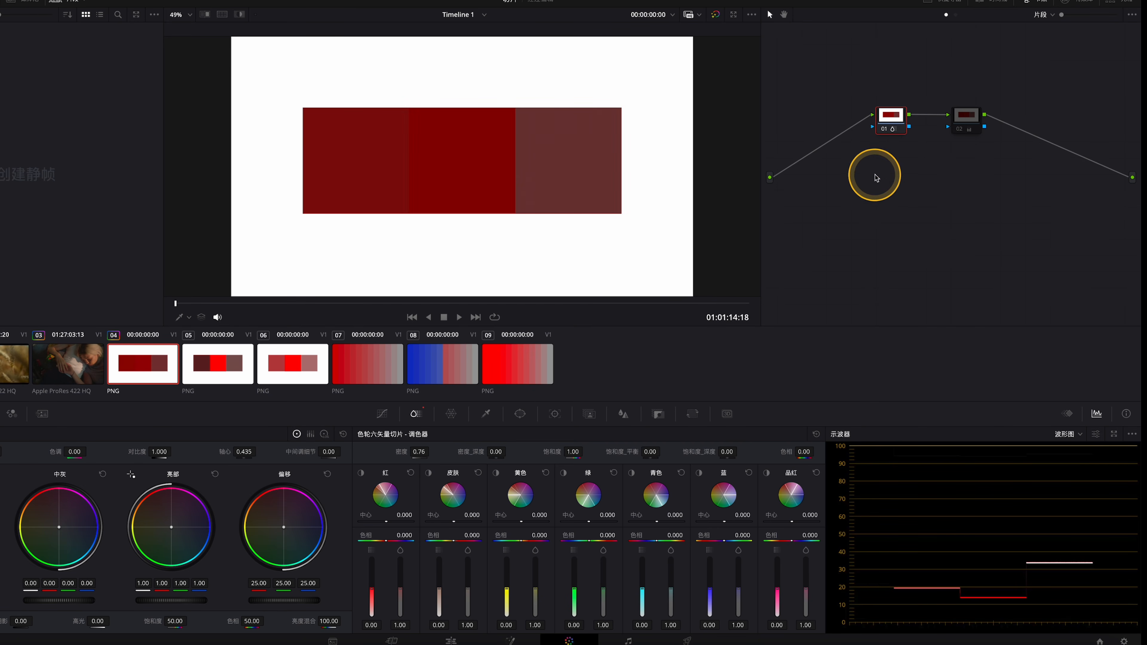
Turn node 01 off and on to compare the red swatches without and with the added density.
click(882, 130)
click(471, 158)
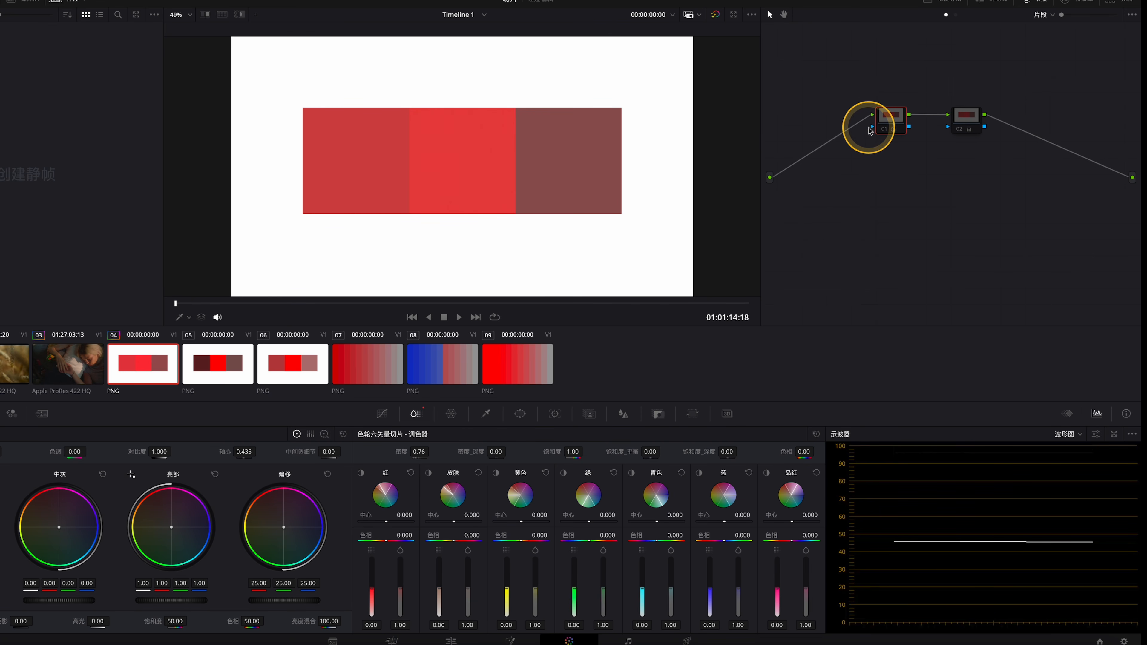
click(884, 129)
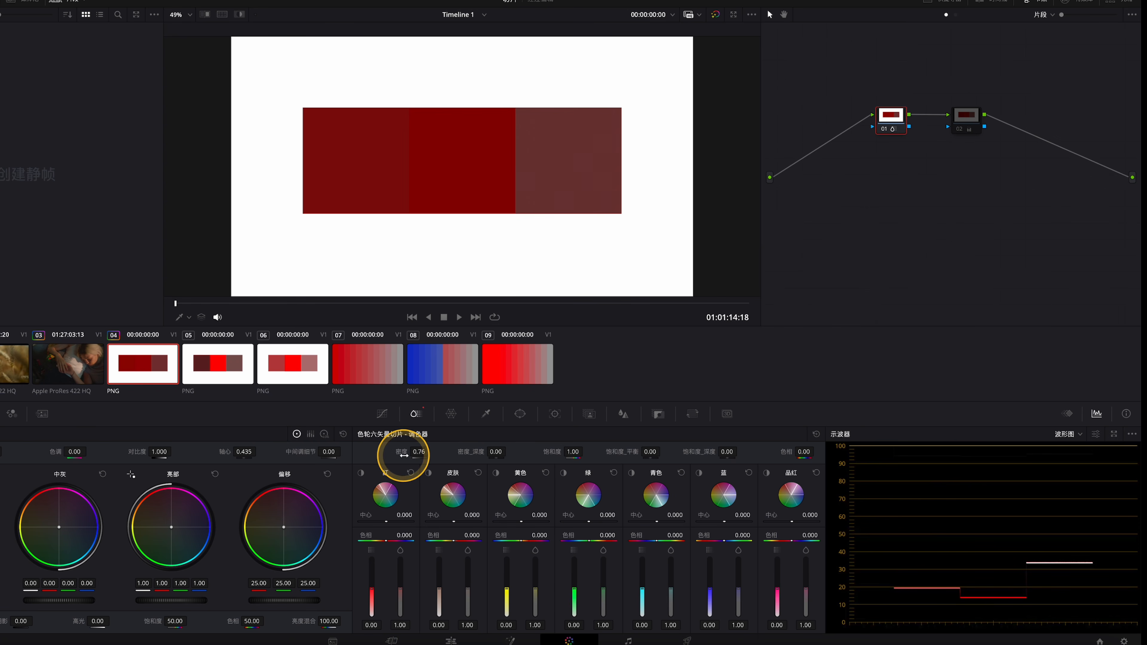
Reduce the overall density on node 01 to 0.42, and continue lowering it to 0.00.
mouse_move(415, 454)
mouse_down()
mouse_move(271, 423)
mouse_move(416, 452)
mouse_up()
click(366, 175)
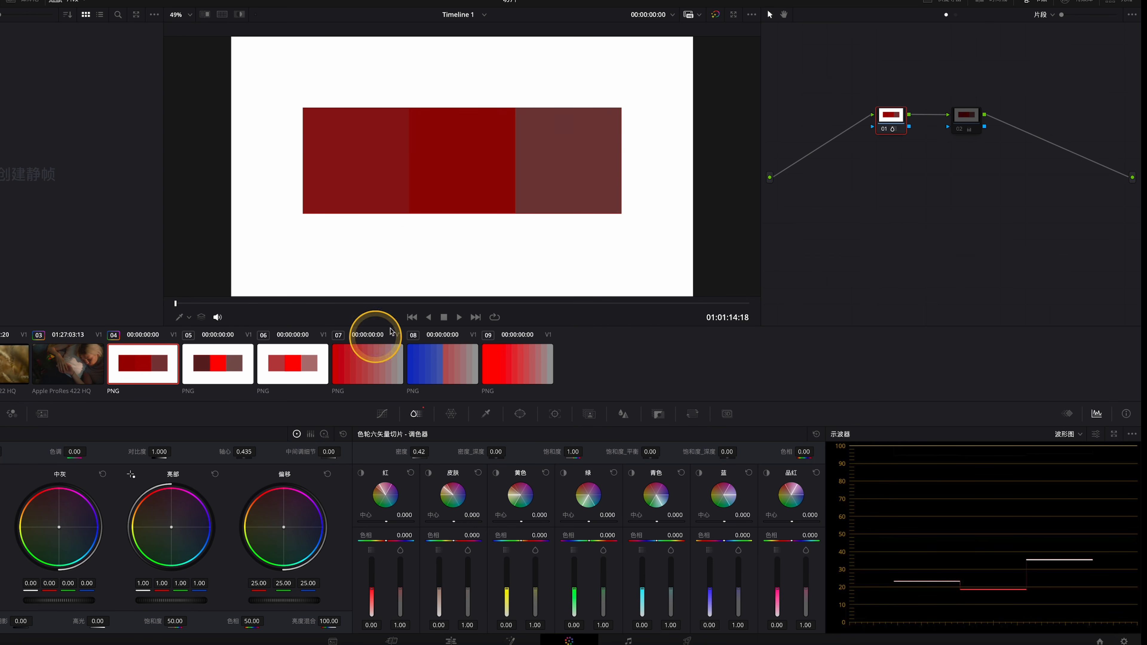
drag(422, 453, 416, 452)
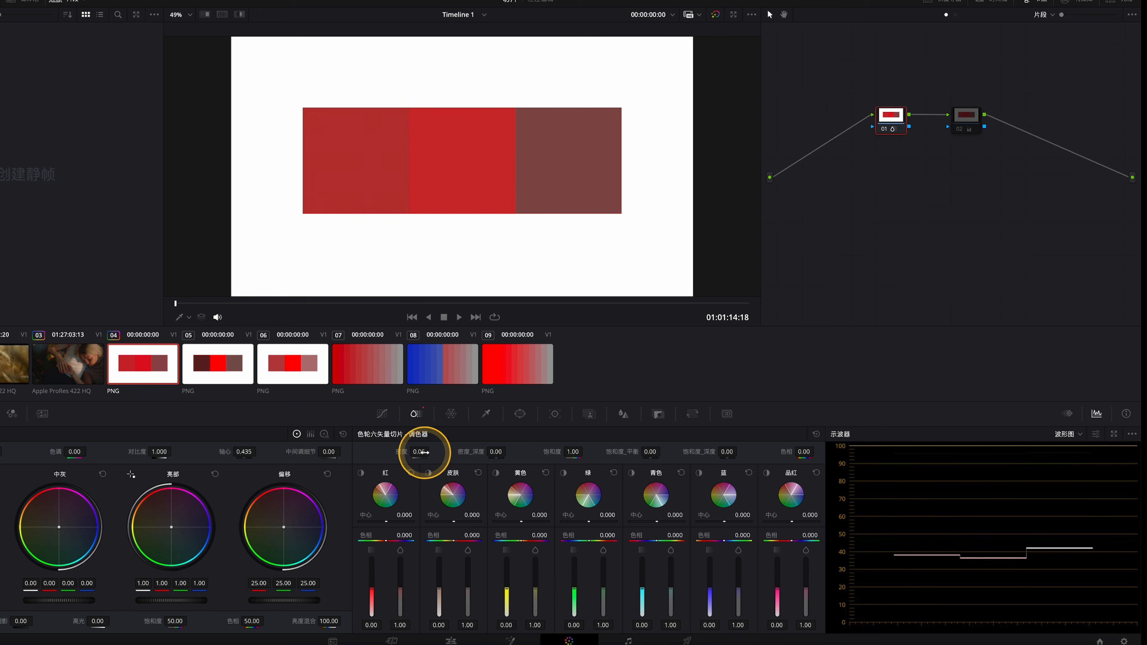
drag(425, 452, 431, 450)
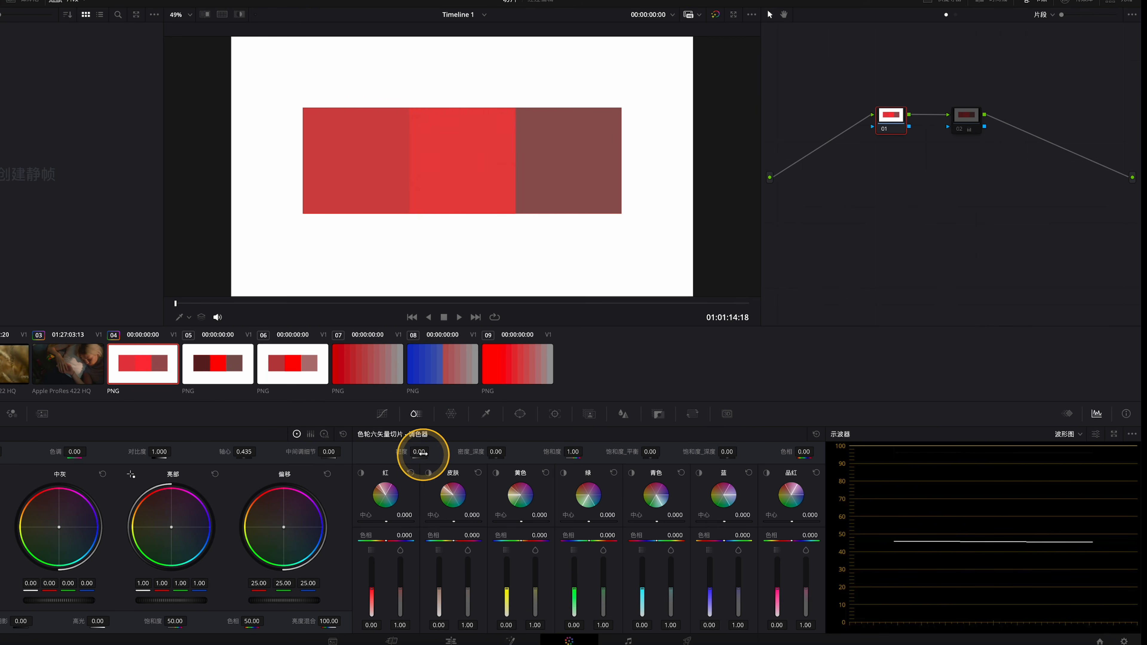
Try an overall density of -1.00 on node 01, and return the density to 0.
drag(301, 449, 310, 452)
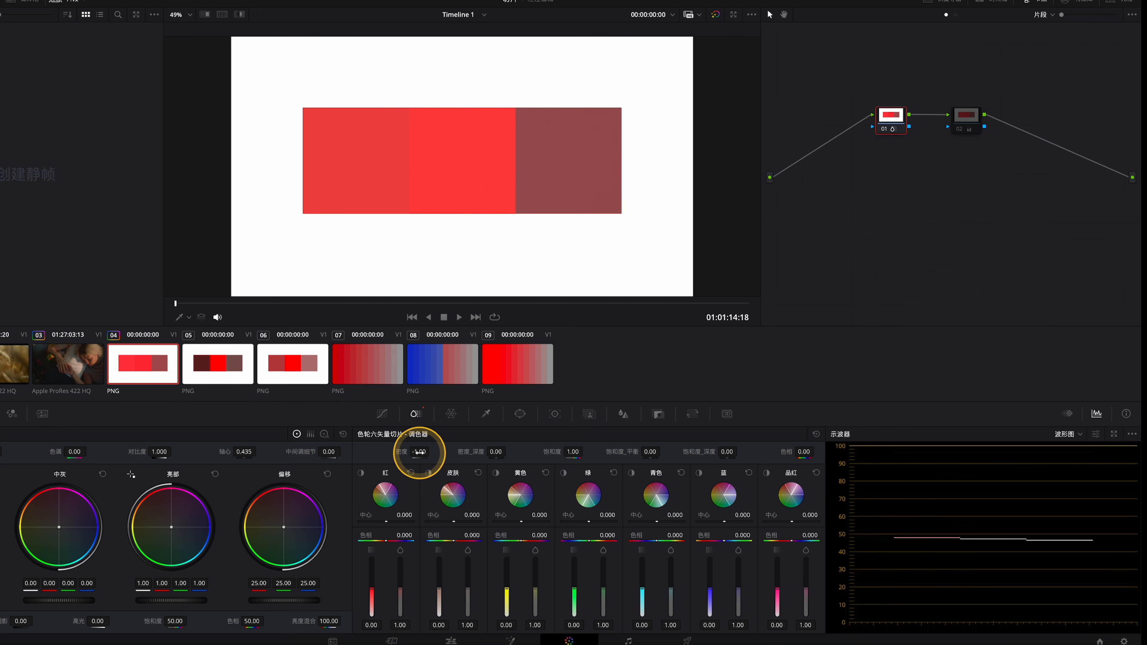
key(super+z)
click(480, 450)
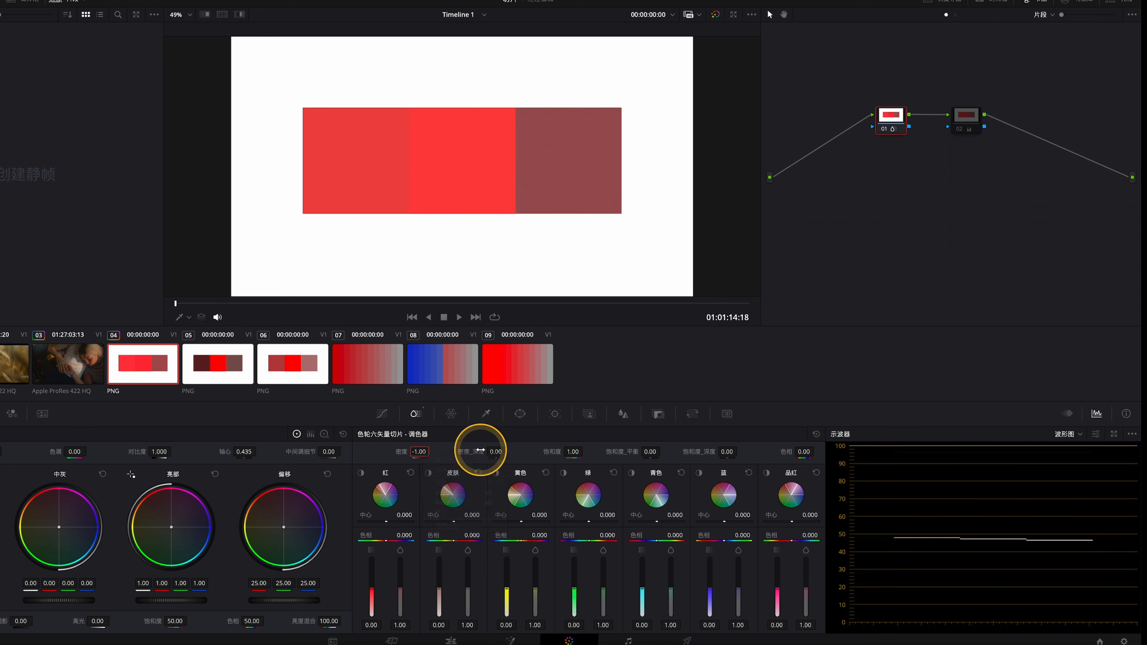
click(418, 452)
text(0)
key(Return)
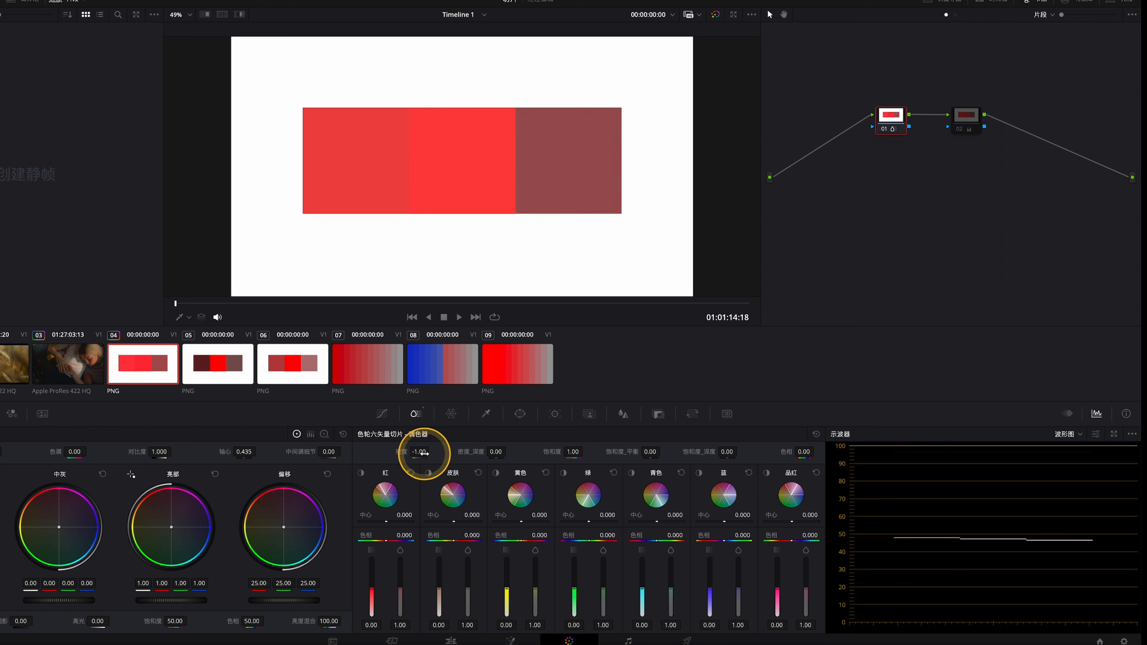
mouse_move(412, 456)
mouse_down()
mouse_move(449, 452)
mouse_move(427, 453)
mouse_up()
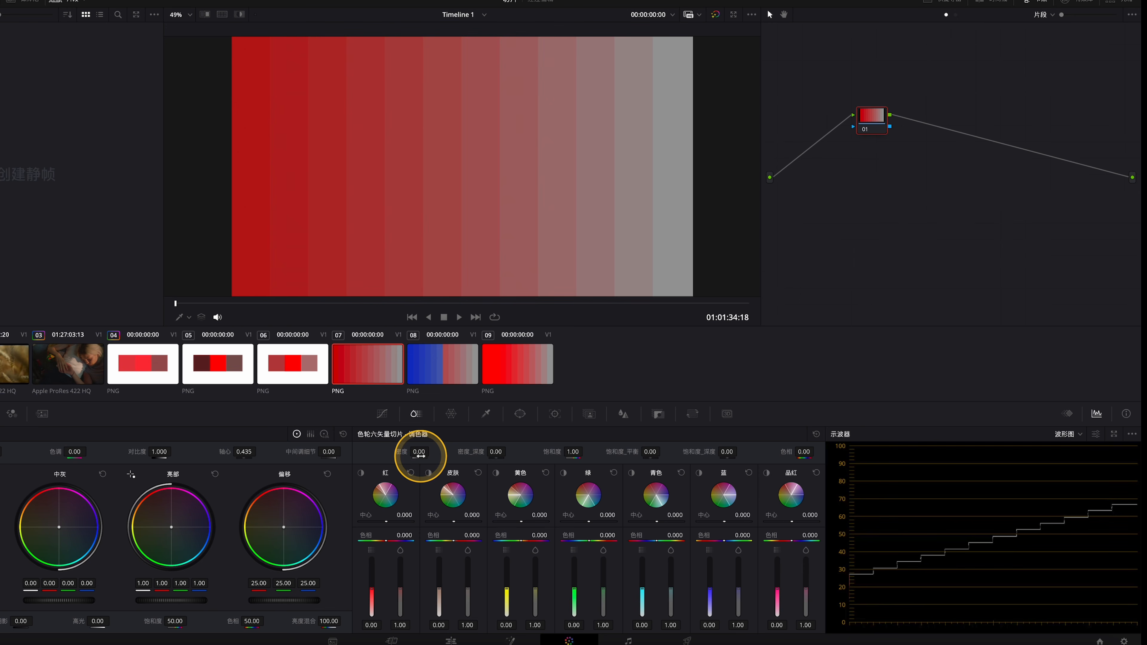
Raise the overall density on clip 07 until the saturated bars of the red gradient turn very dark.
mouse_move(419, 452)
mouse_down()
mouse_move(486, 458)
mouse_move(417, 452)
mouse_up()
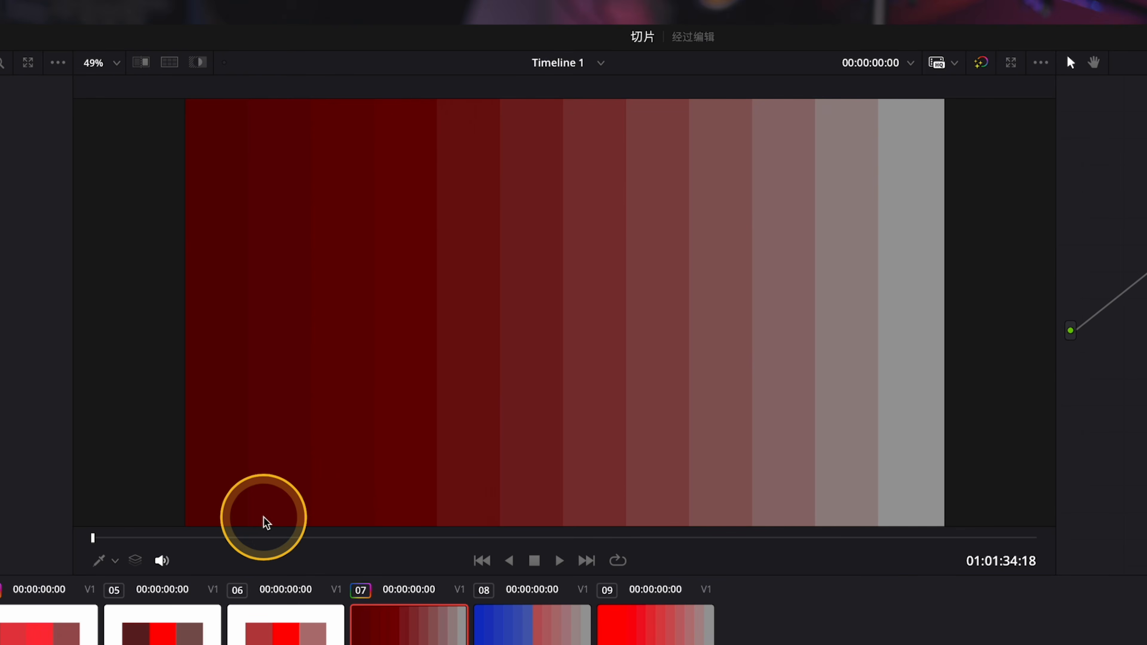
click(396, 626)
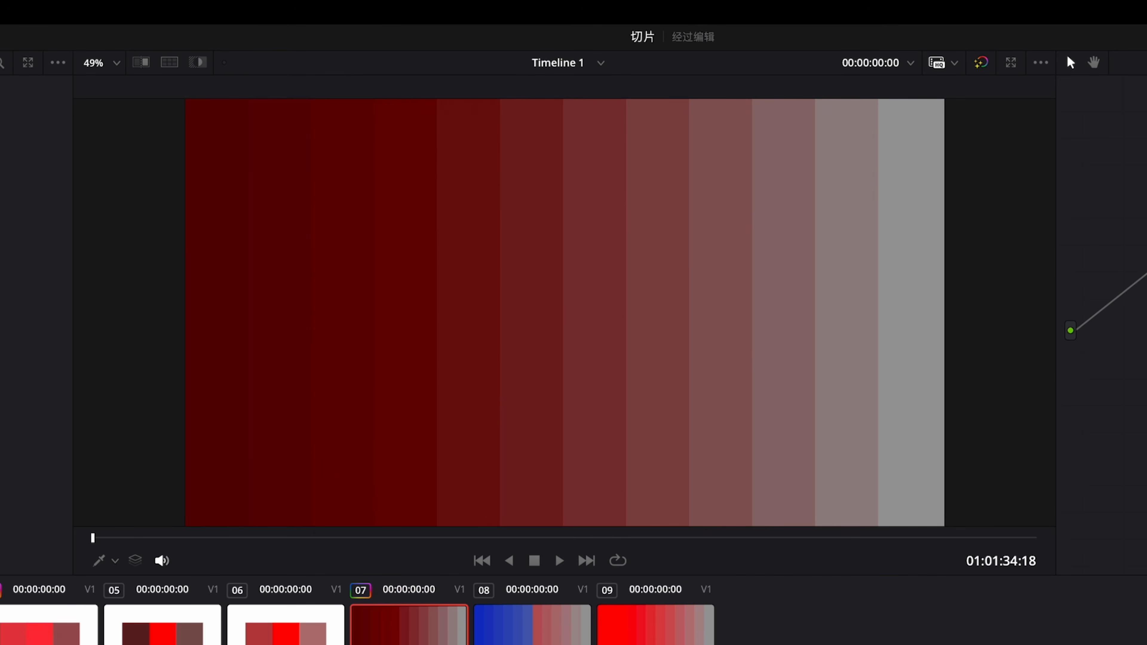
click(229, 474)
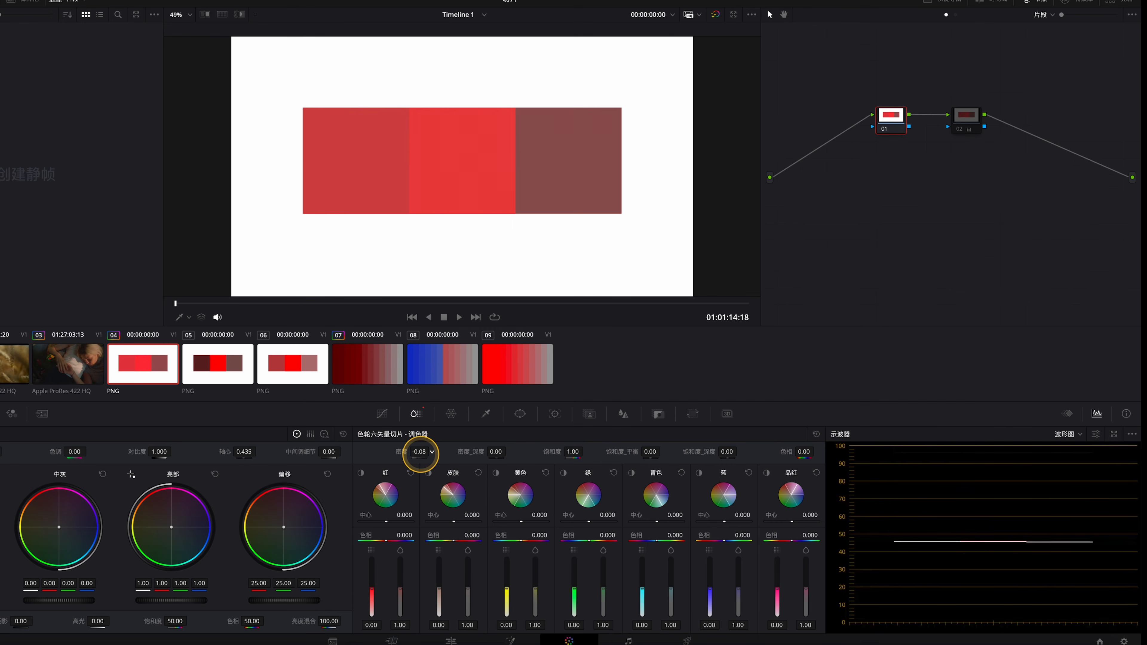
Lower the overall density on node 01 of clip 04 below zero.
drag(421, 452, 235, 447)
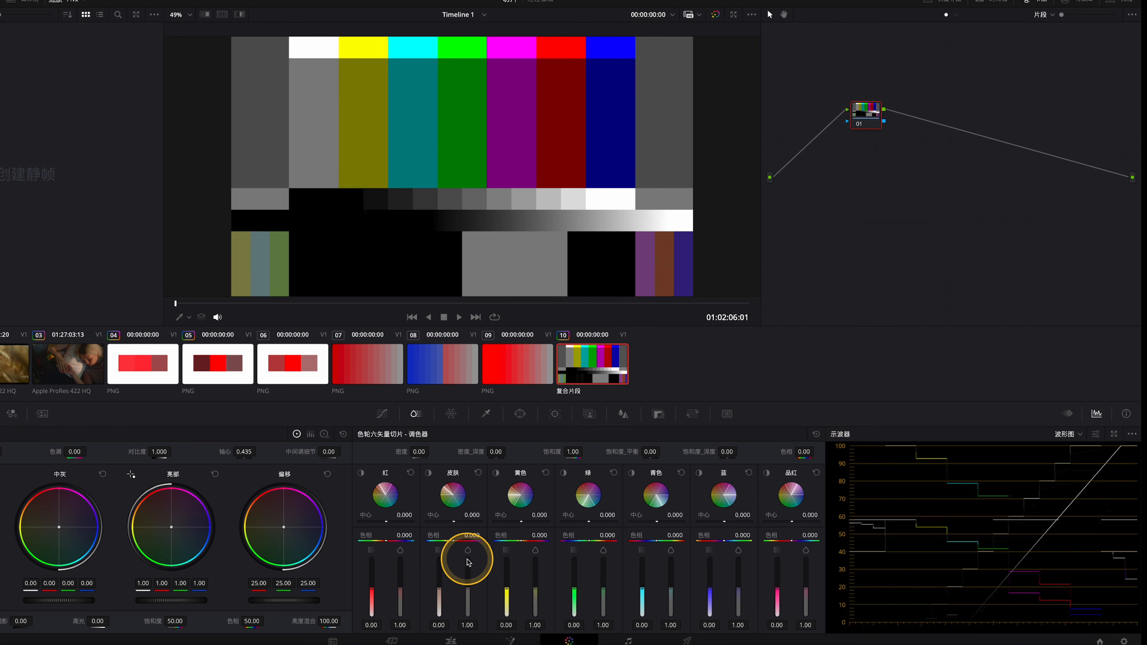
On the colour bars, set overall density to -0.80 and vary the yellow slice's density through -0.07, -0.82, 0.03 and -0.08 to -0.11.
drag(507, 587, 532, 616)
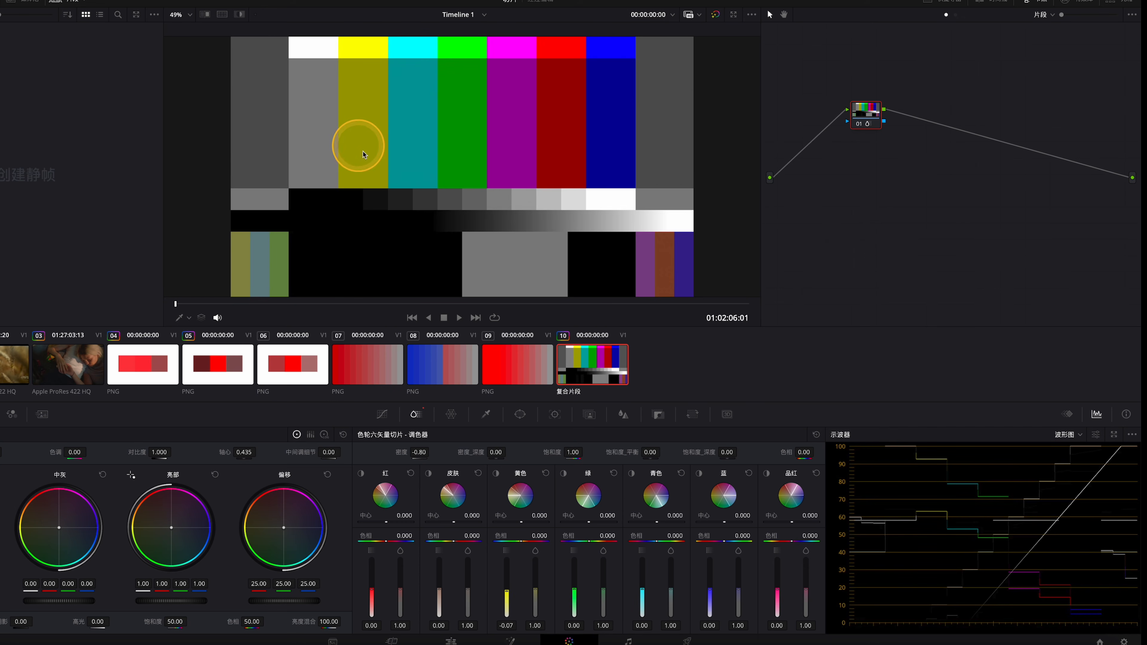
drag(508, 597, 509, 589)
drag(511, 596, 508, 616)
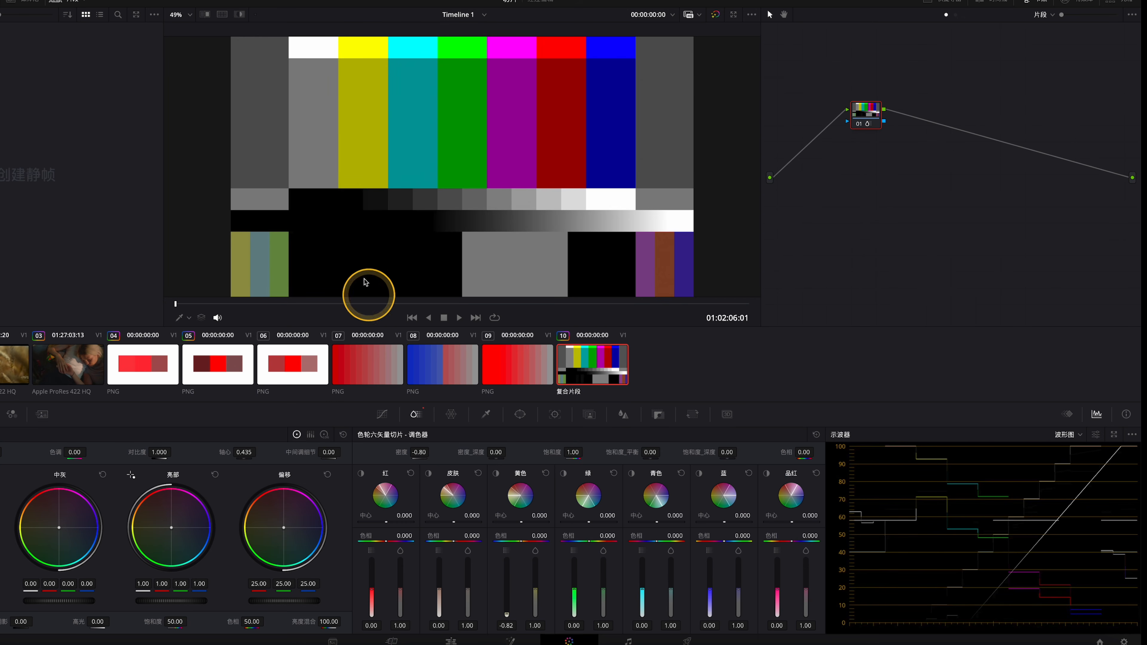
drag(507, 613, 508, 583)
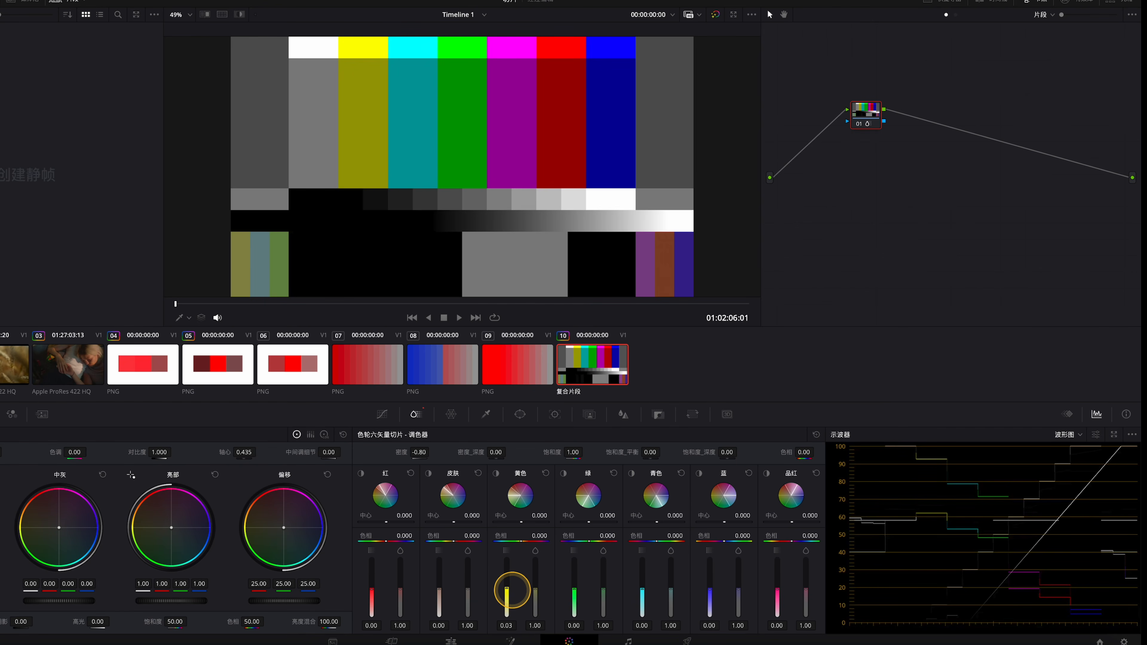
mouse_move(511, 587)
mouse_down()
mouse_move(509, 617)
mouse_move(508, 593)
mouse_up()
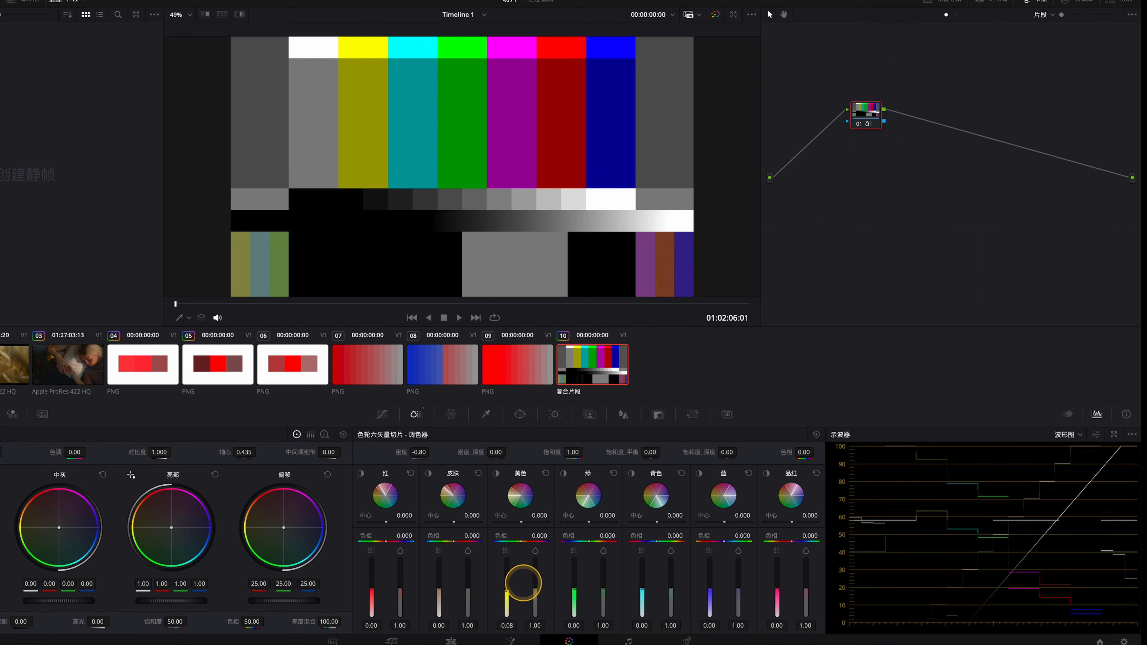
drag(523, 582, 525, 593)
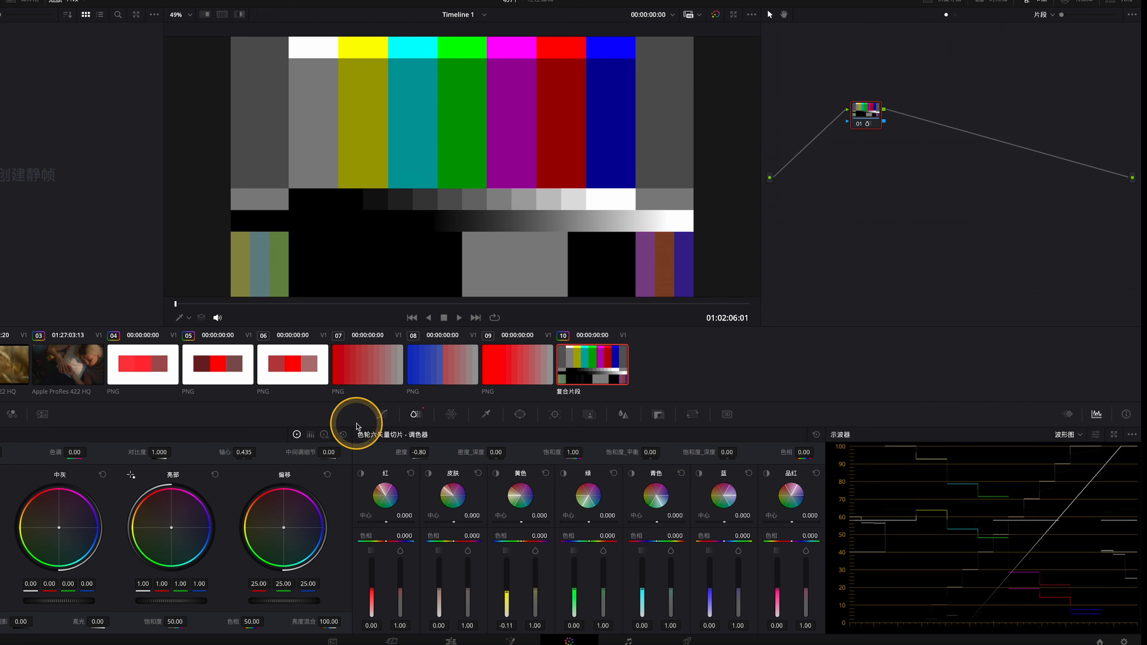
Reset the colour bars node's grade and open the Hue vs Lum curve.
right_click(877, 110)
click(884, 115)
click(382, 415)
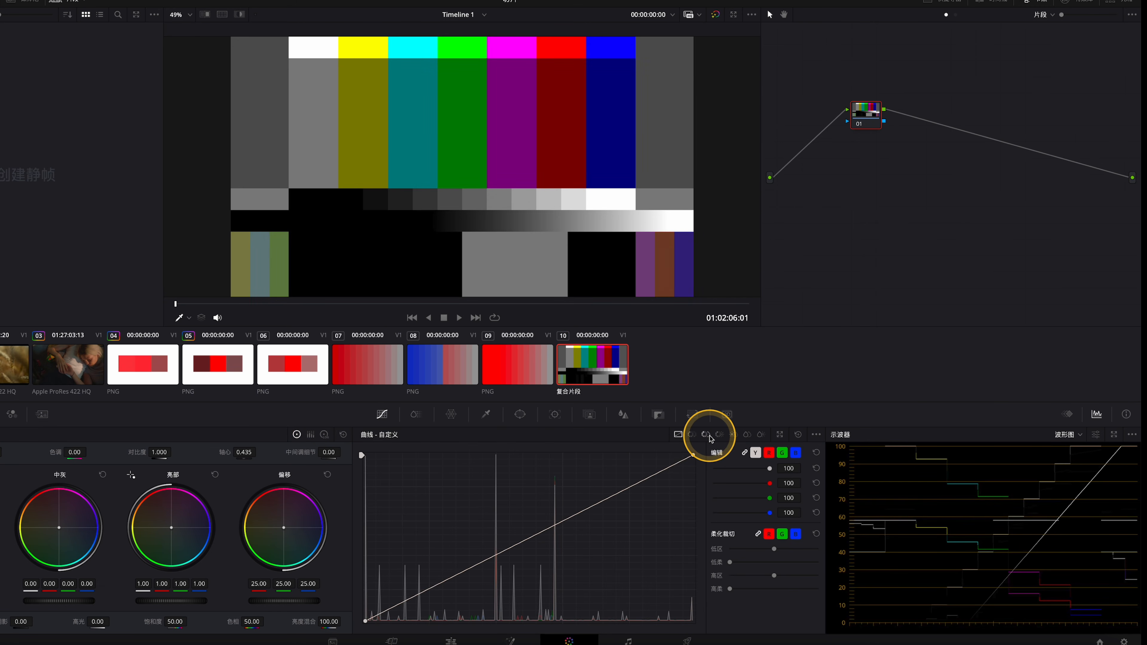
click(719, 435)
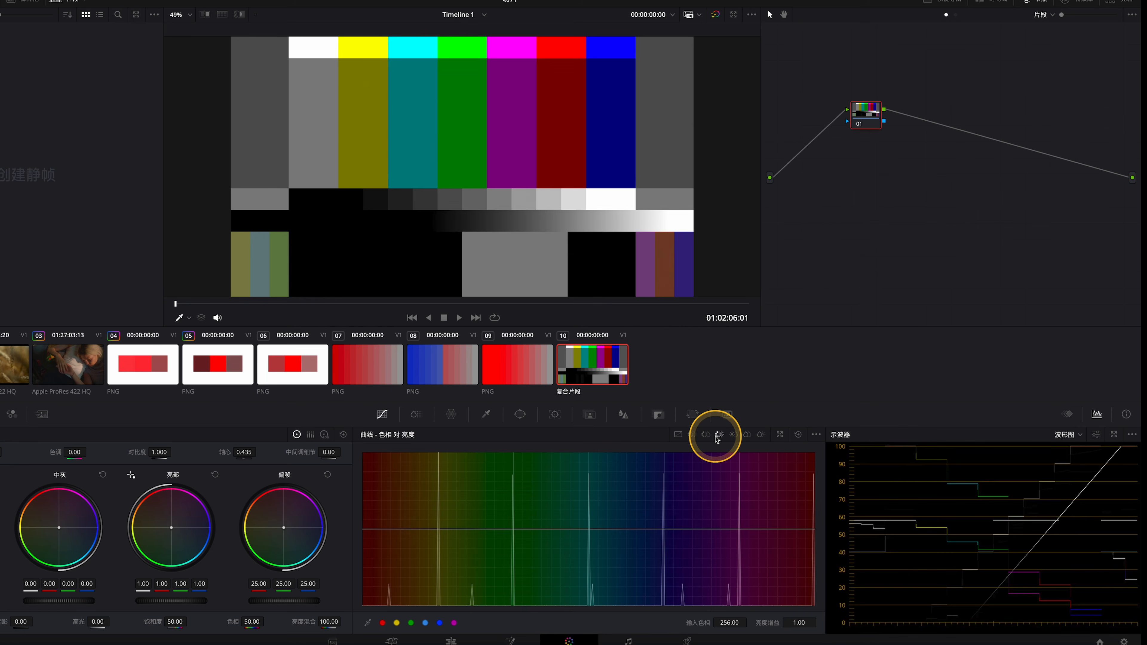
Move the yellow point on the Hue vs Lum curve through luminance gains of 1.13, 1.57, 0.99 and 1.74, and raise it further.
drag(440, 529, 445, 494)
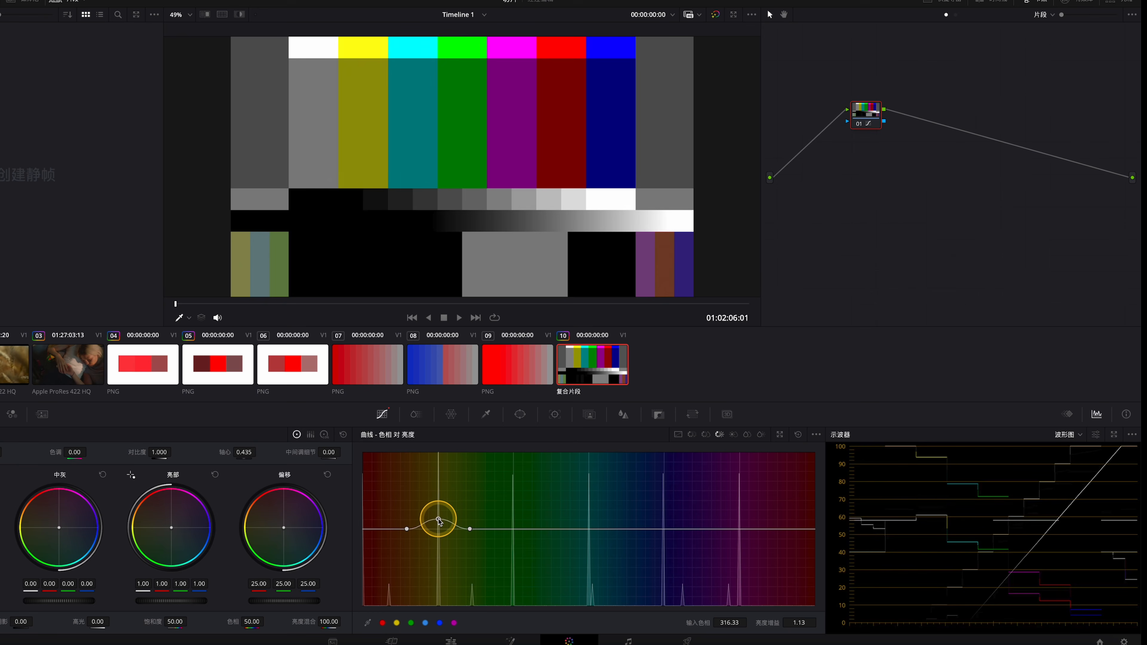
drag(438, 516, 438, 486)
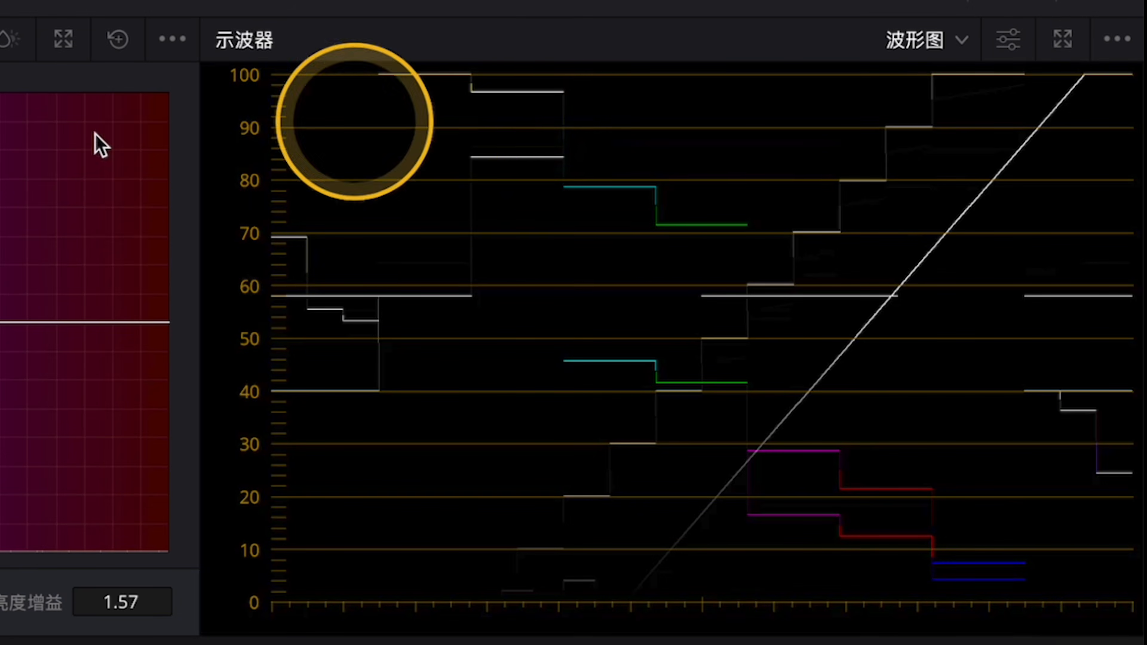
drag(0, 192, 0, 322)
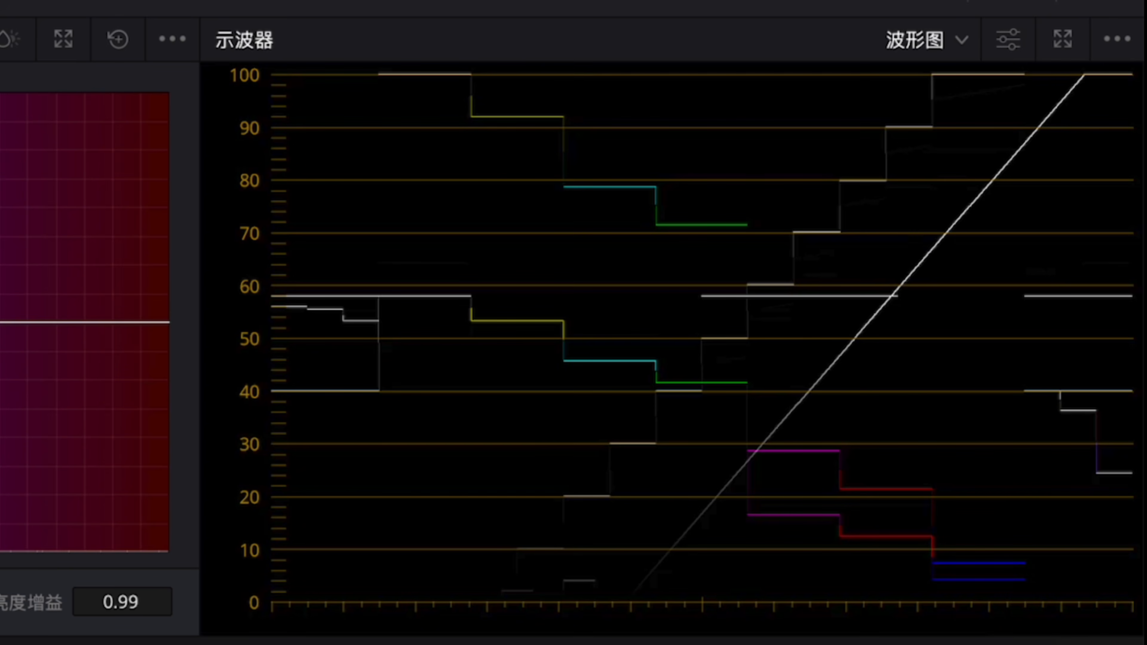
drag(0, 322, 0, 165)
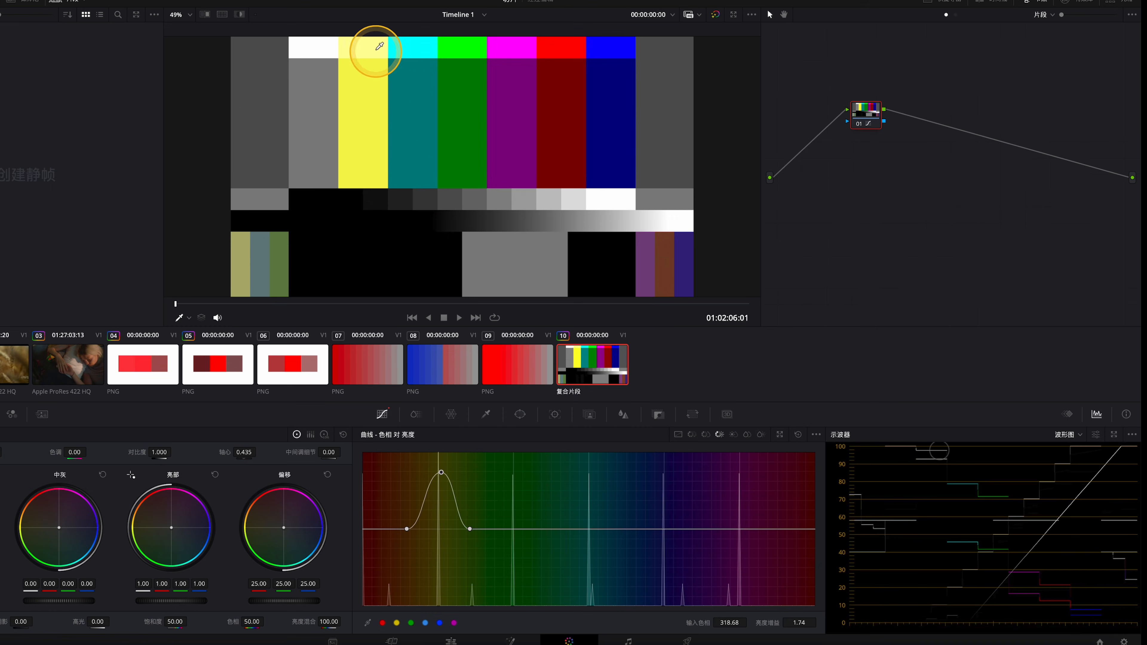
click(445, 495)
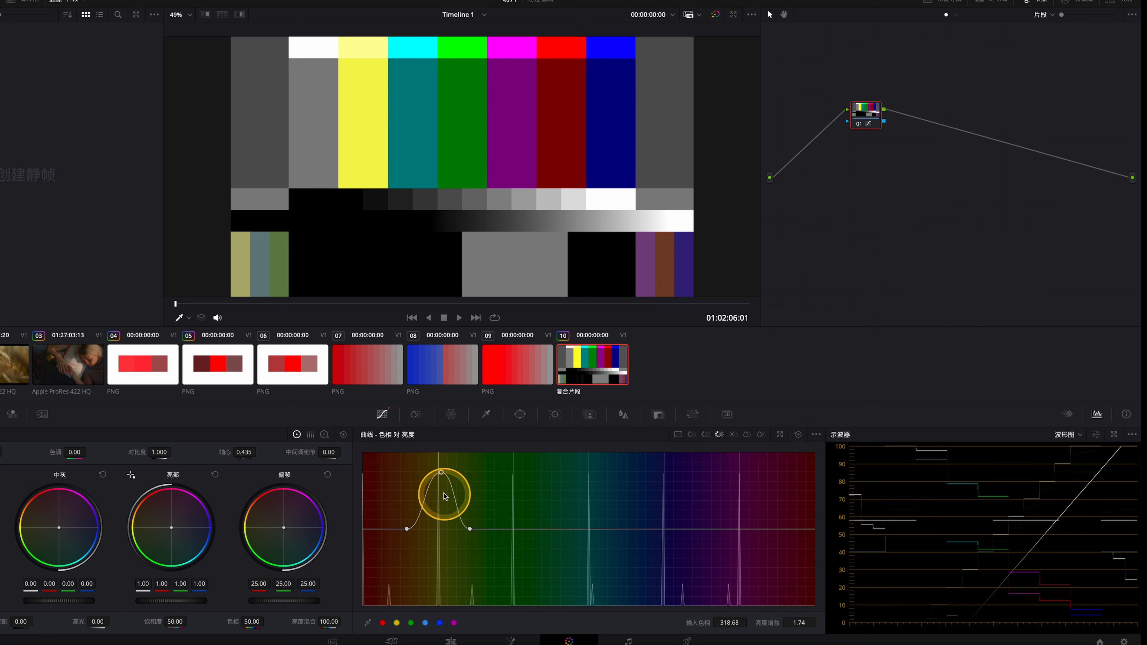
drag(442, 478, 445, 460)
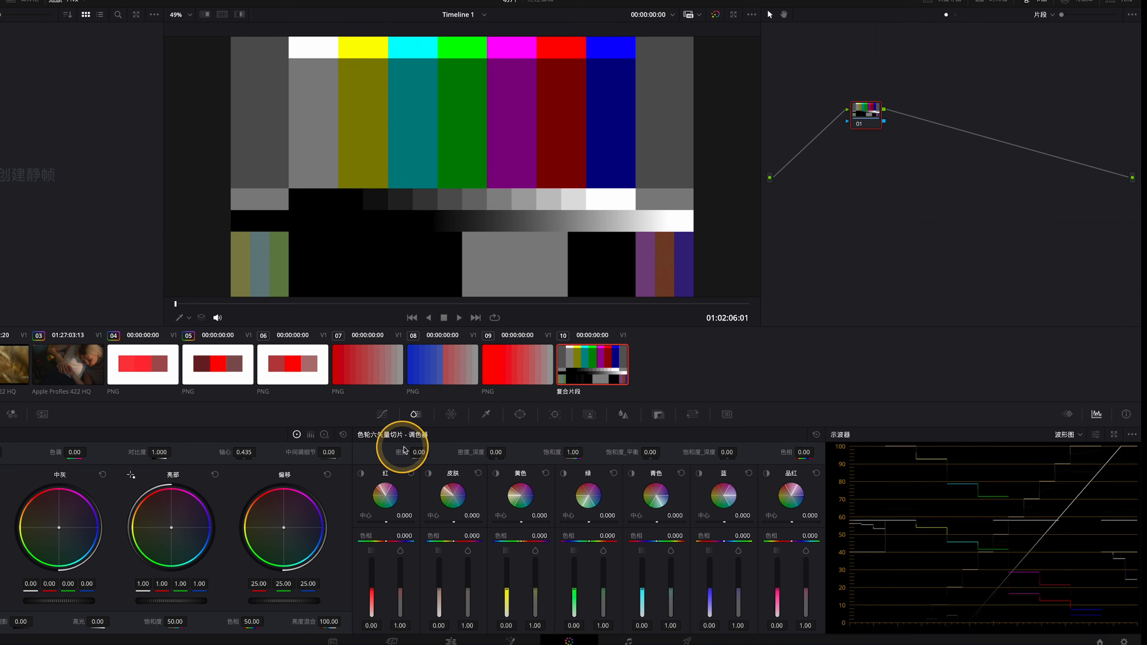
click(429, 552)
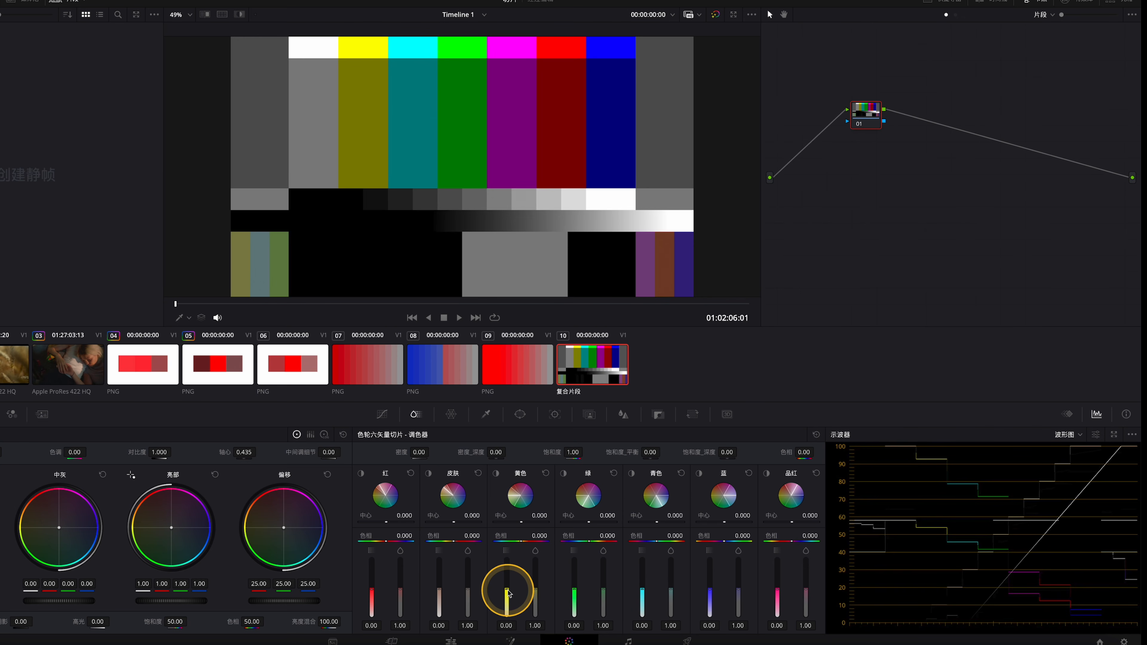
Set the yellow slice's density to -1.00 on the colour bars and compare the image with node 01 disabled and enabled.
drag(509, 593, 504, 615)
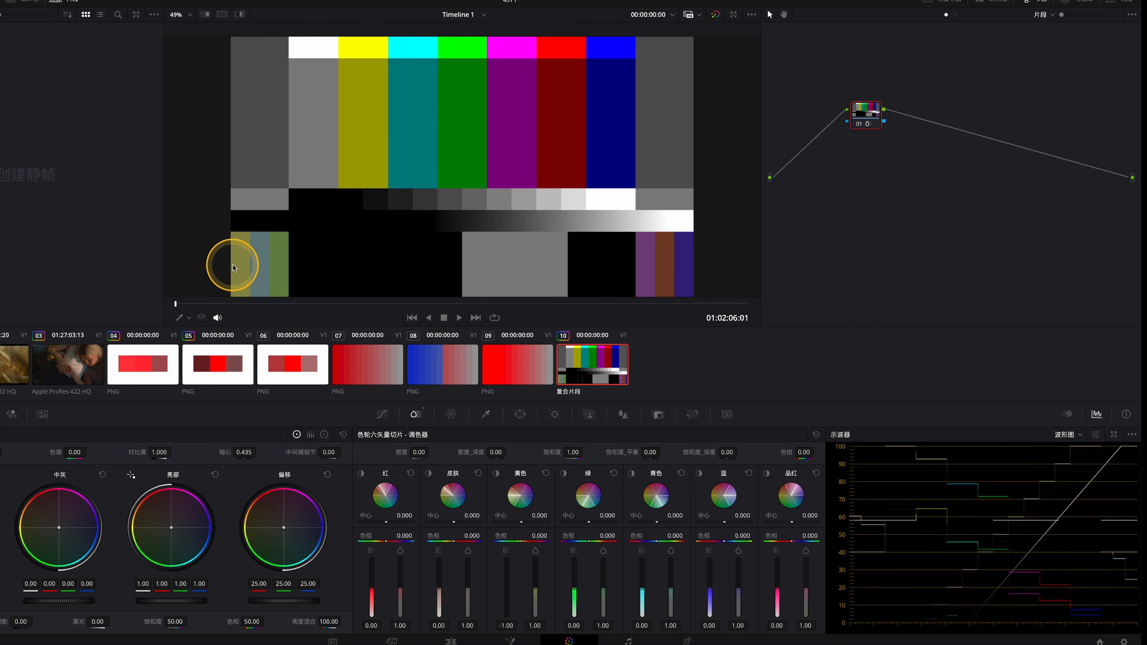
key(super+d)
key(super+d)
key(super+d)
key(super+d)
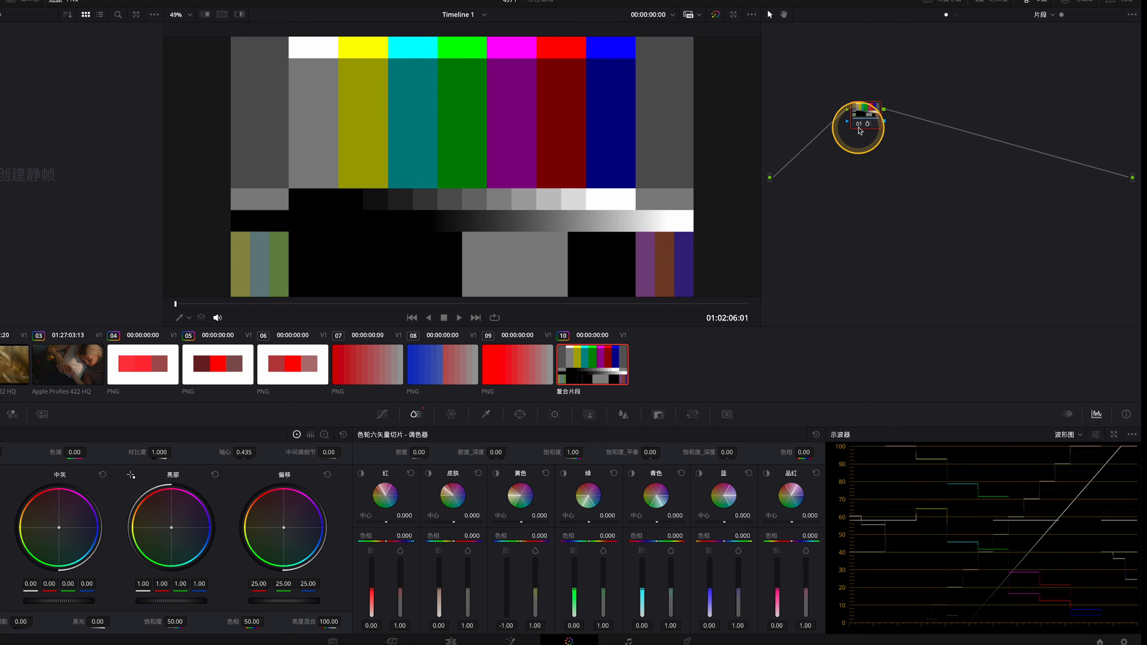
key(super+d)
key(super+d)
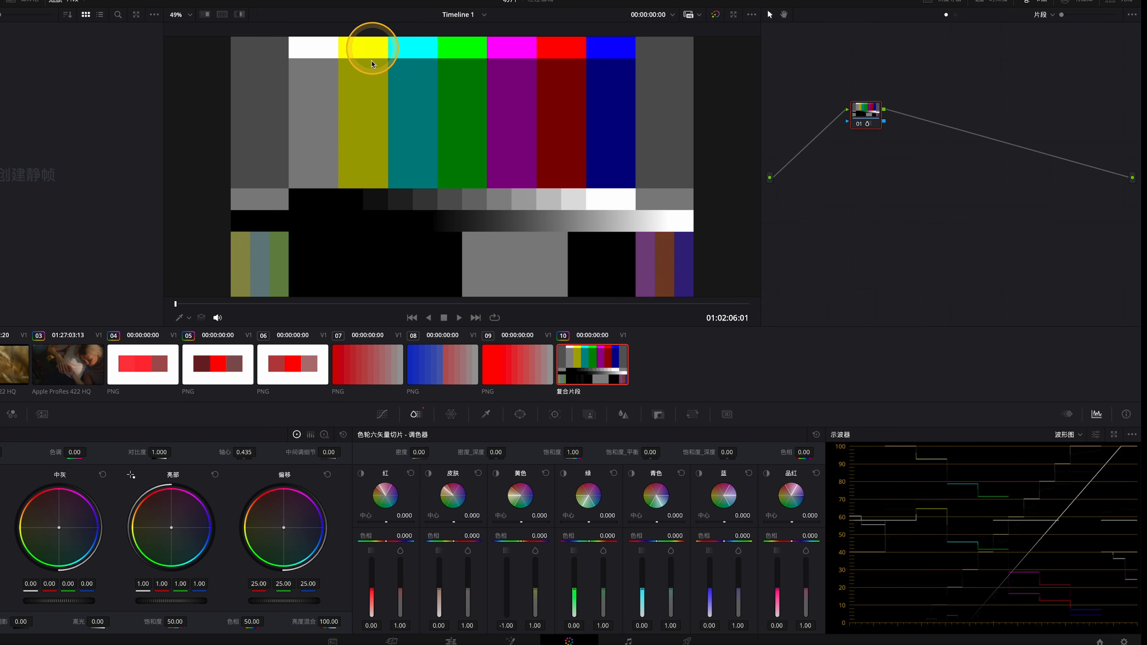
click(861, 121)
key(super+d)
key(super+d)
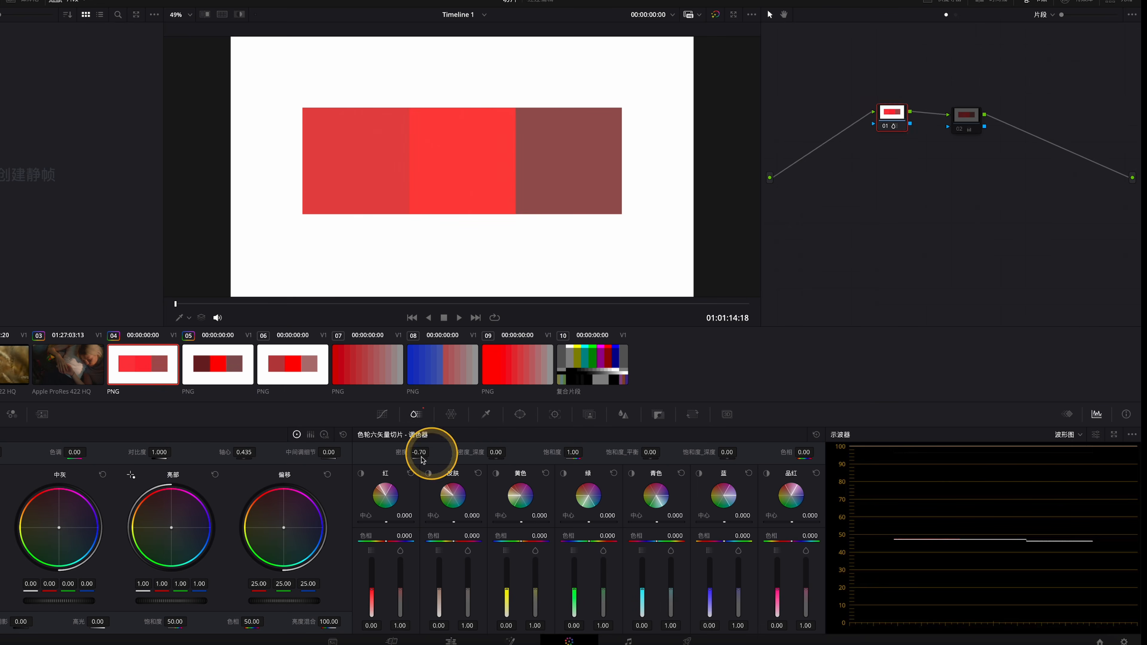
Reset the ColorSlice settings on clip 04 and rework its density, and lower the colour bars' overall density to -1.00.
click(817, 434)
mouse_move(419, 454)
mouse_down()
mouse_move(366, 436)
mouse_move(377, 456)
mouse_move(421, 453)
mouse_up()
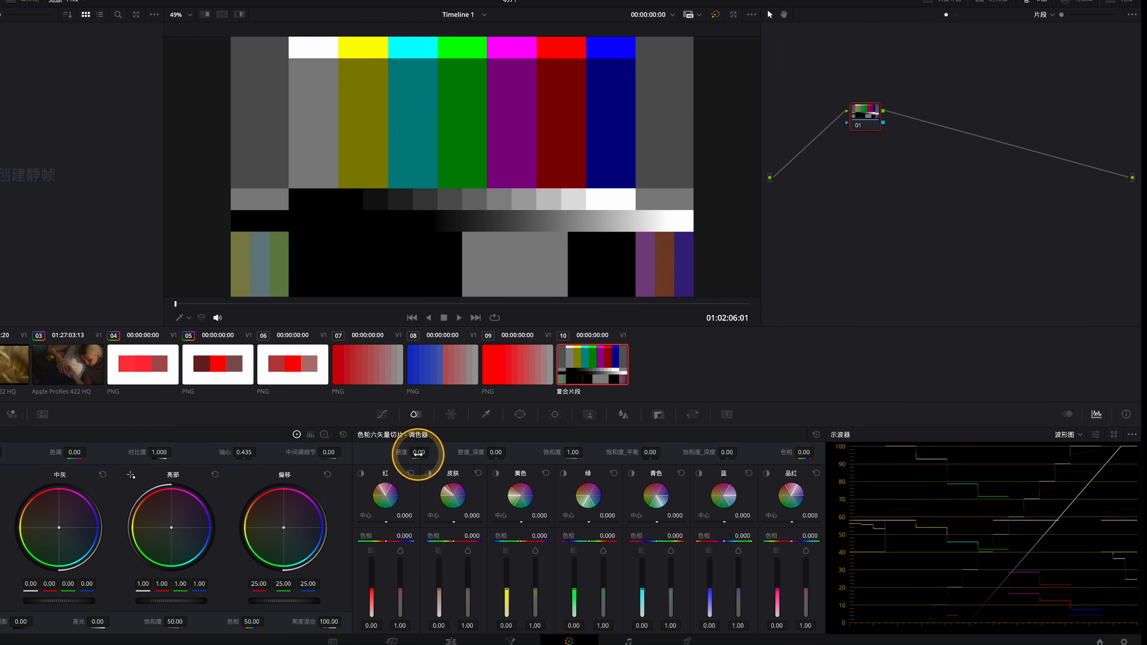
drag(418, 454, 373, 64)
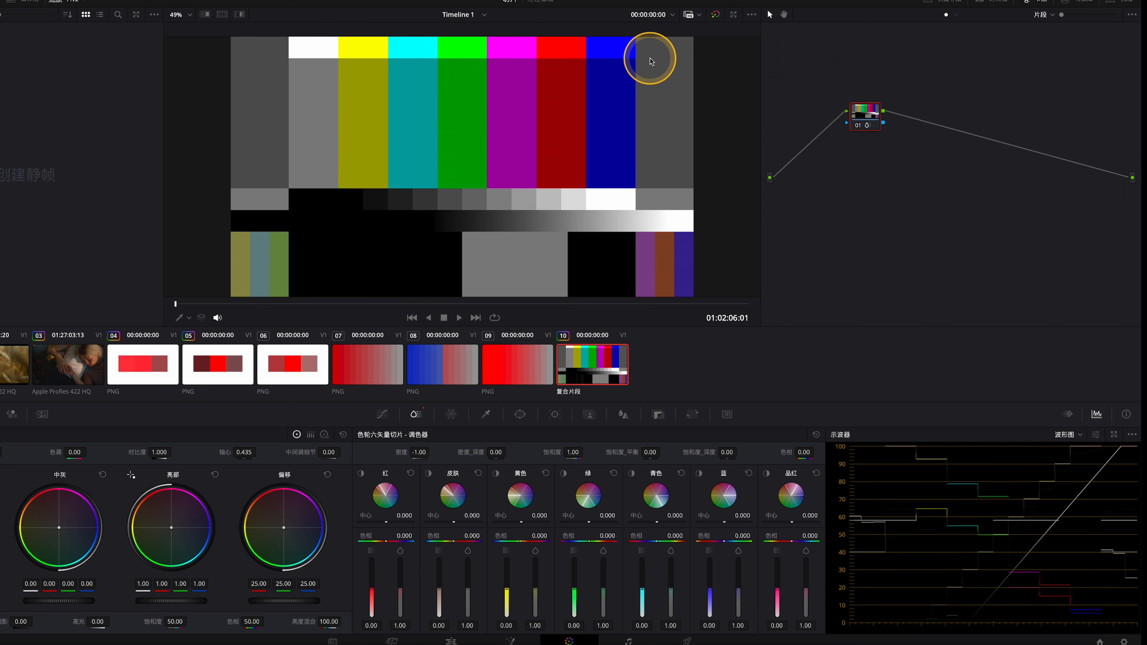
mouse_move(420, 453)
mouse_down()
mouse_move(456, 448)
mouse_move(381, 443)
mouse_move(435, 441)
mouse_move(420, 432)
mouse_up()
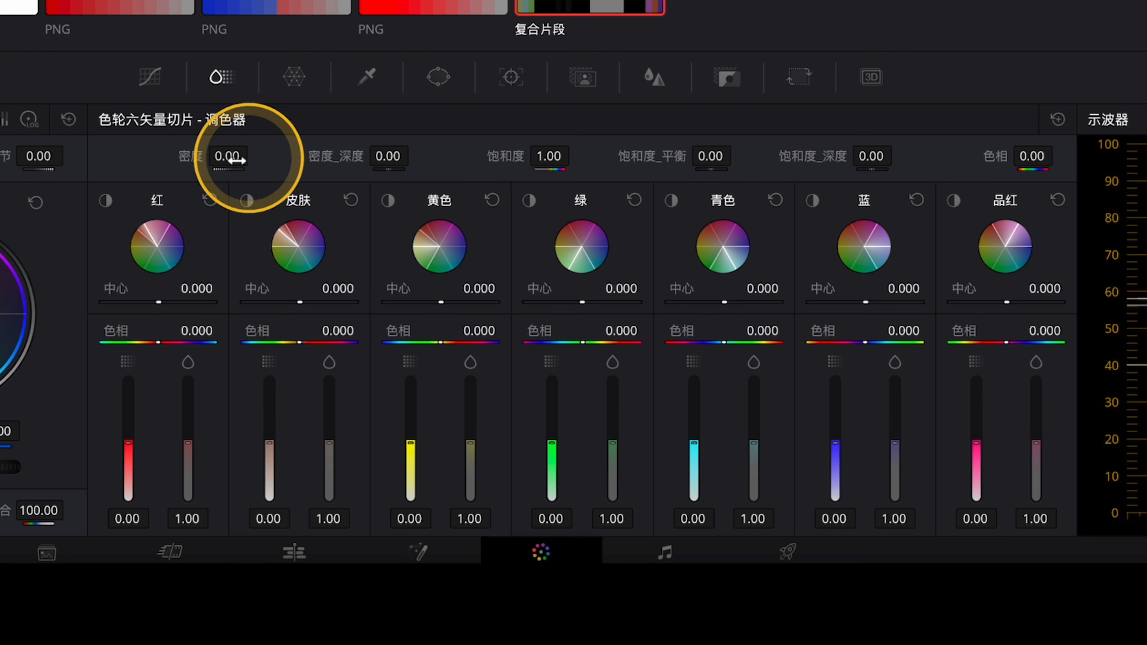
On the colour bars, set overall density to -0.10 and back to 0, and vary density depth from 1.00 to 0.14.
mouse_move(204, 158)
mouse_down()
mouse_move(221, 154)
mouse_move(202, 156)
mouse_up()
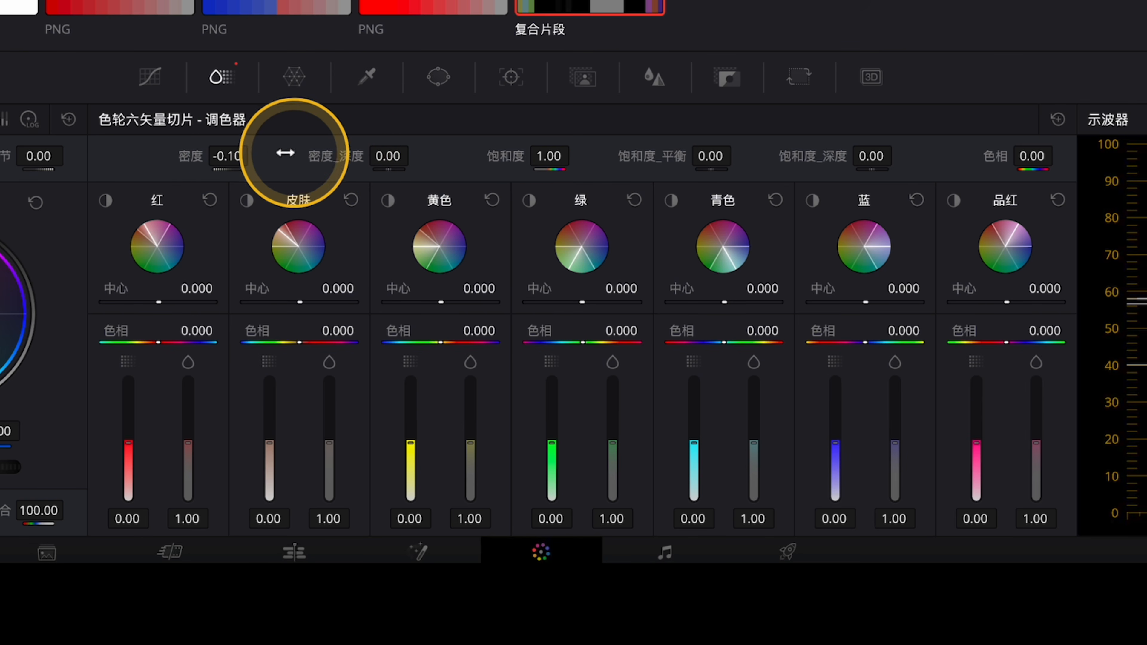
mouse_move(223, 159)
mouse_down()
mouse_move(236, 156)
mouse_move(221, 164)
mouse_up()
double_click(223, 158)
text(0)
key(Return)
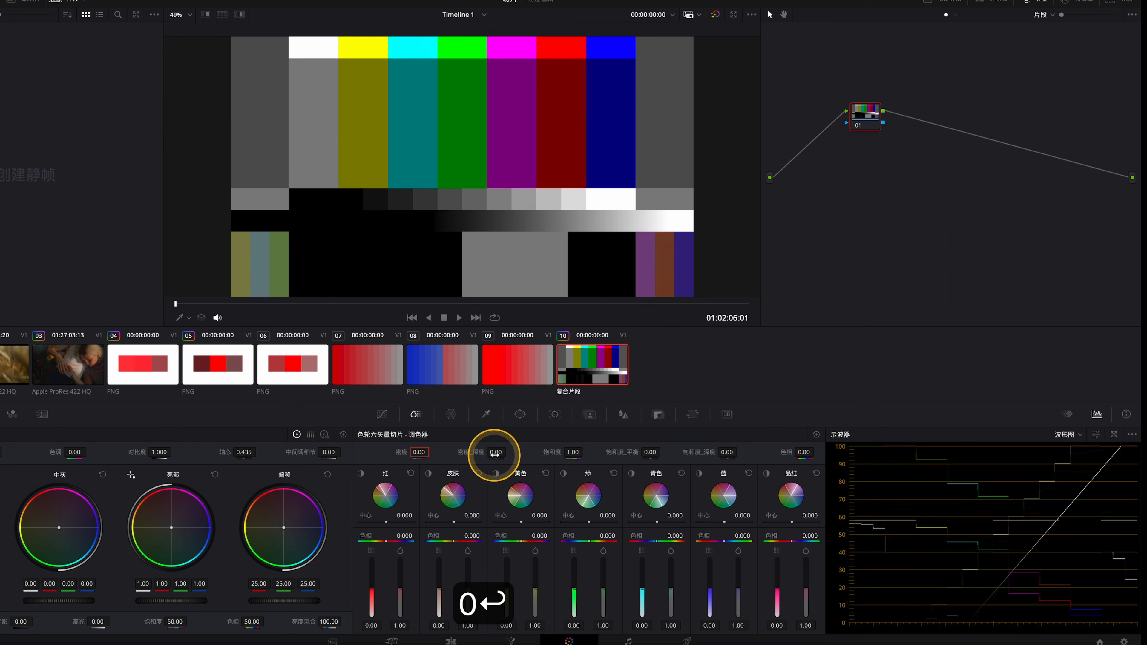
drag(386, 163, 534, 168)
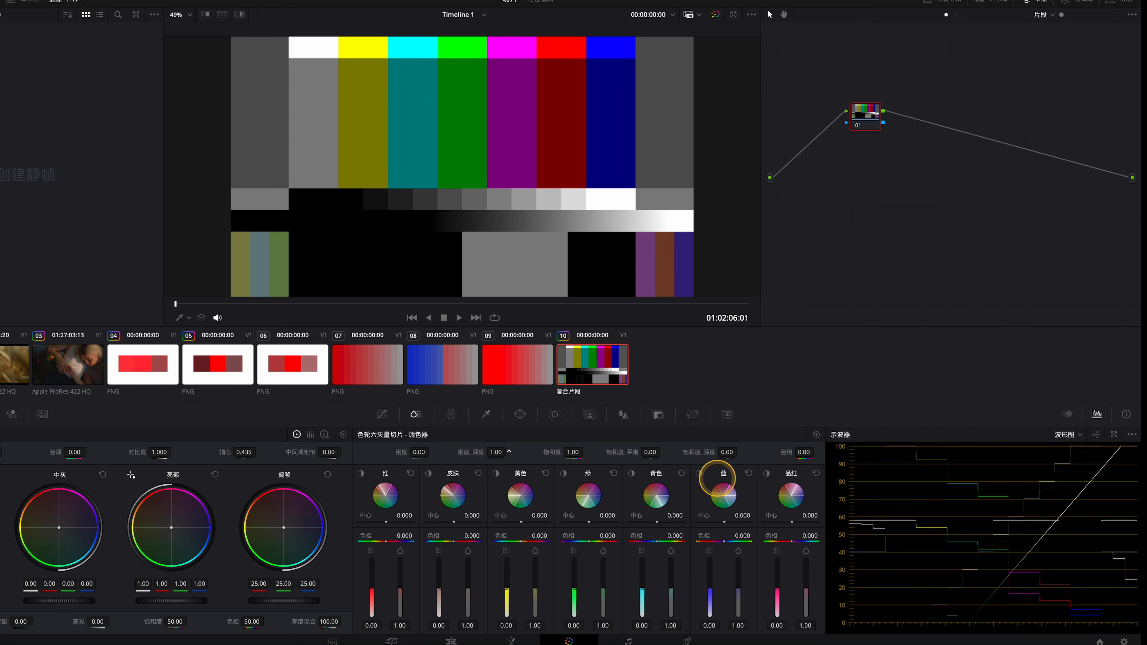
drag(455, 482, 503, 439)
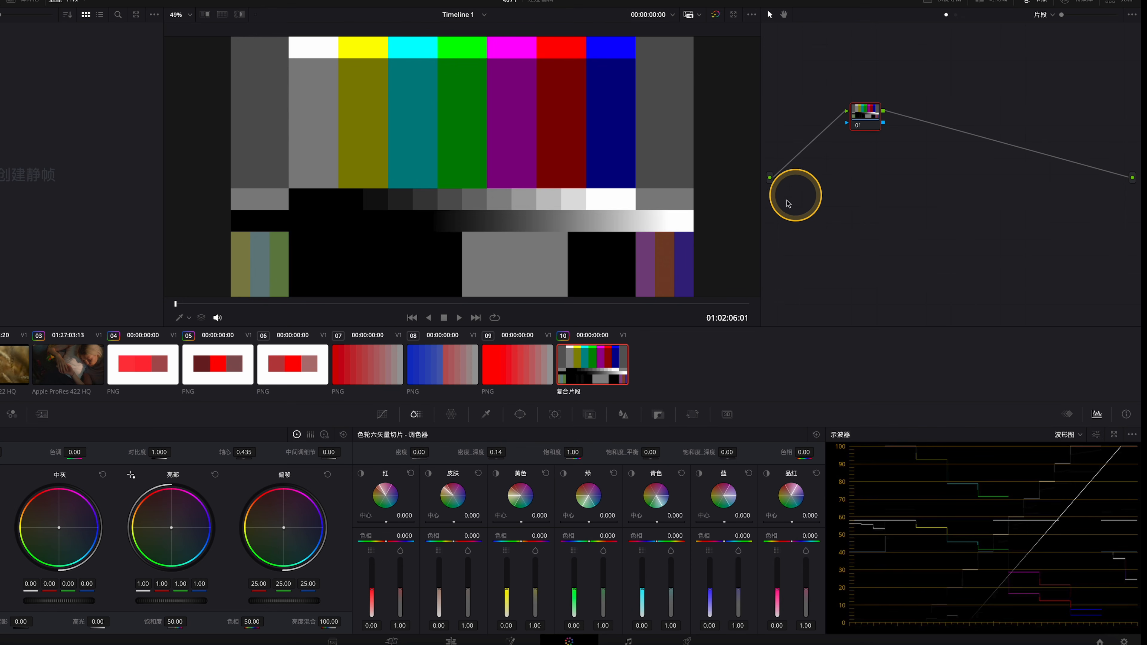
Go through clip 05 to clip 04 and raise clip 04's overall density on node 01 from zero to 1.00.
click(214, 370)
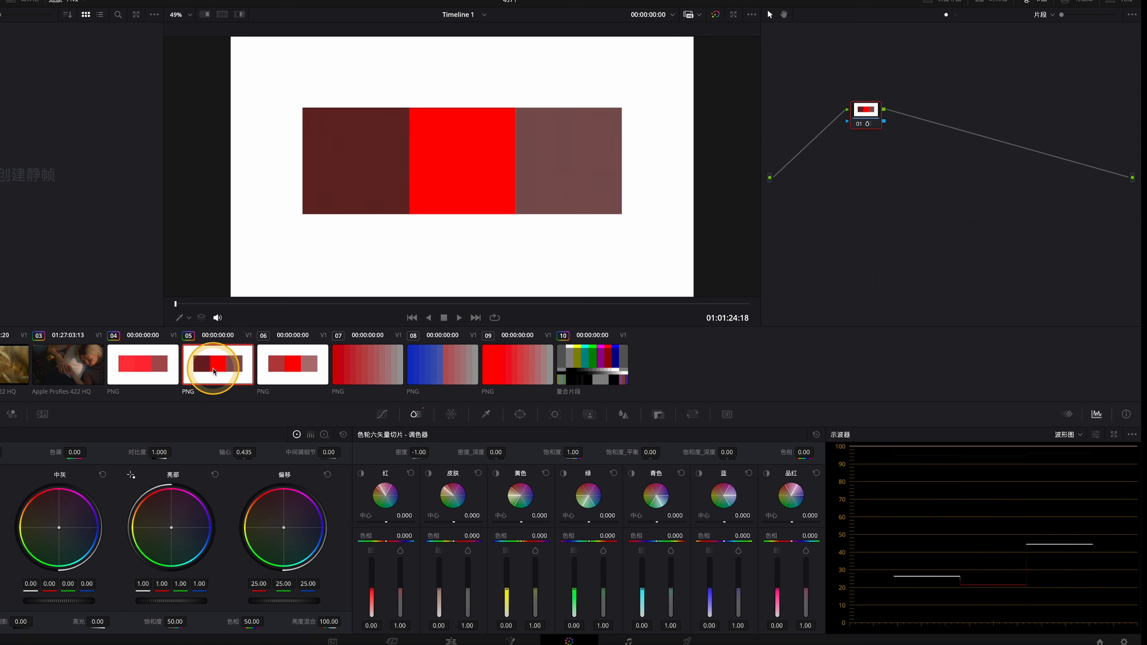
drag(423, 453, 437, 456)
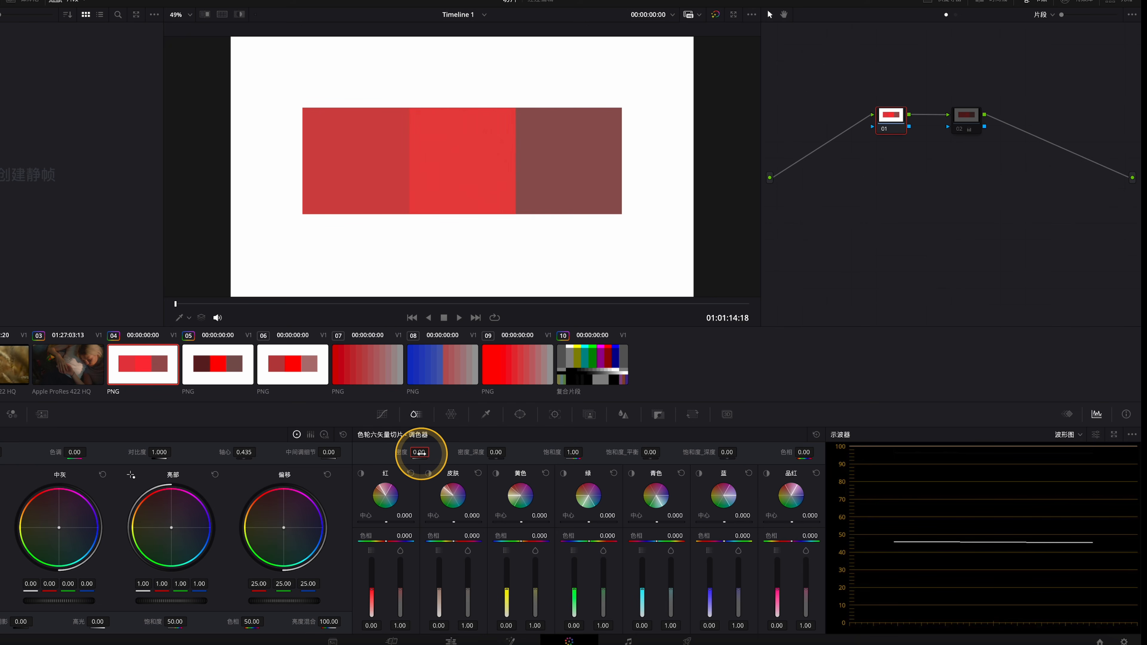
drag(422, 454, 494, 476)
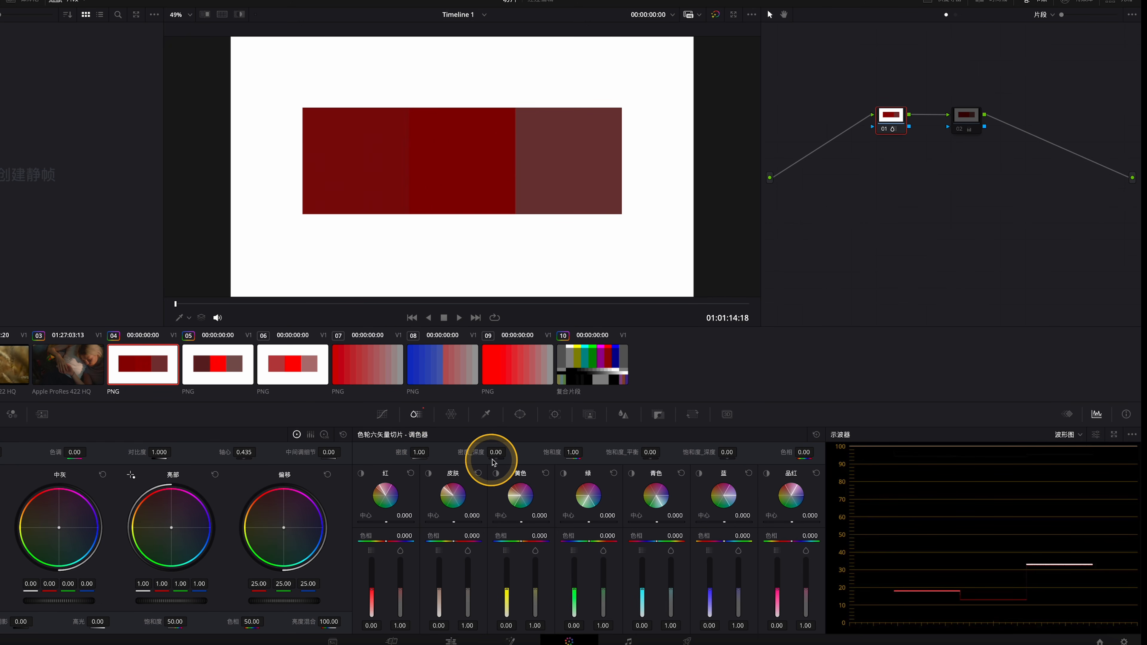
Vary the density depth of clip 04's node 01 through 1.00, -0.06, -0.14 and -1.00.
drag(496, 452, 540, 452)
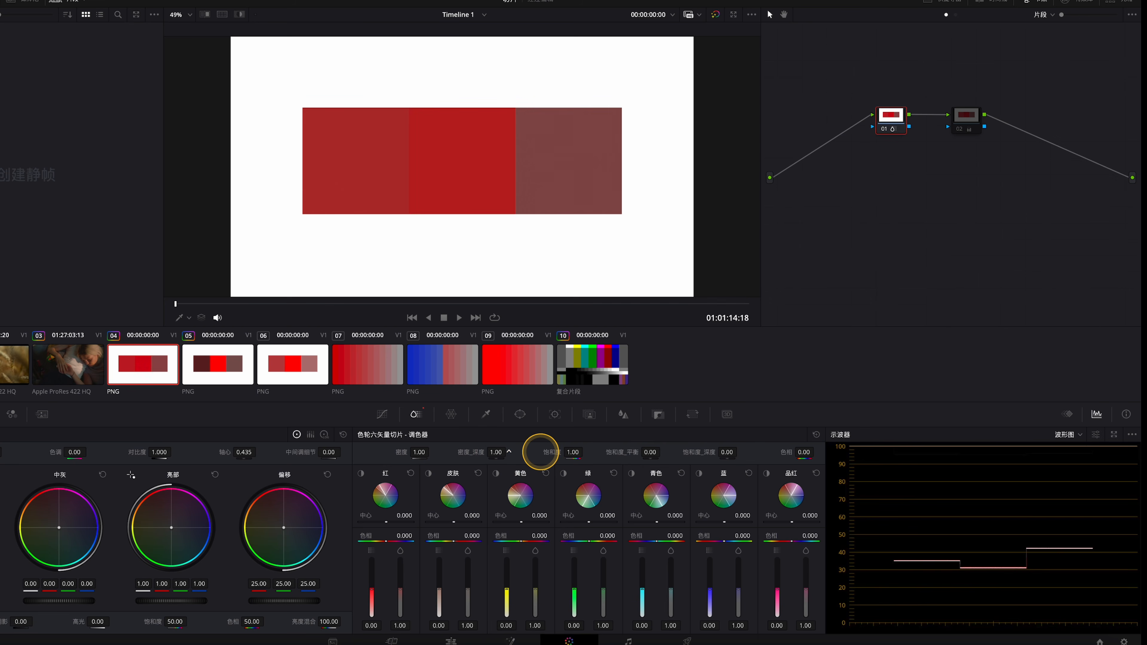
drag(495, 453, 479, 454)
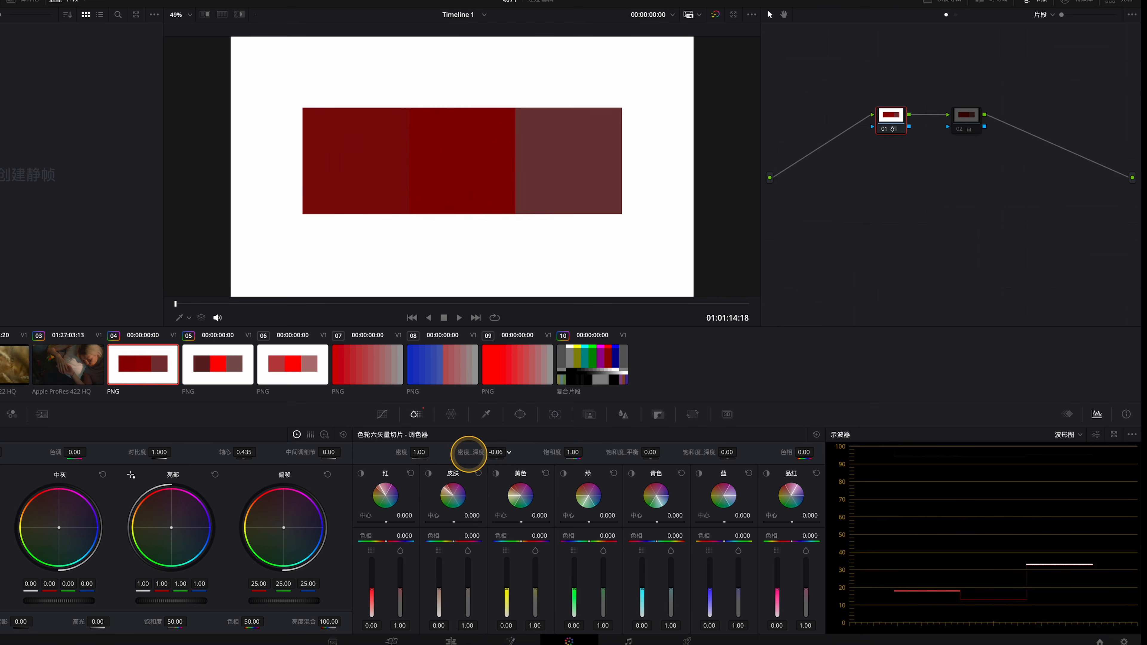
mouse_move(467, 454)
mouse_down()
mouse_move(444, 456)
mouse_move(489, 453)
mouse_up()
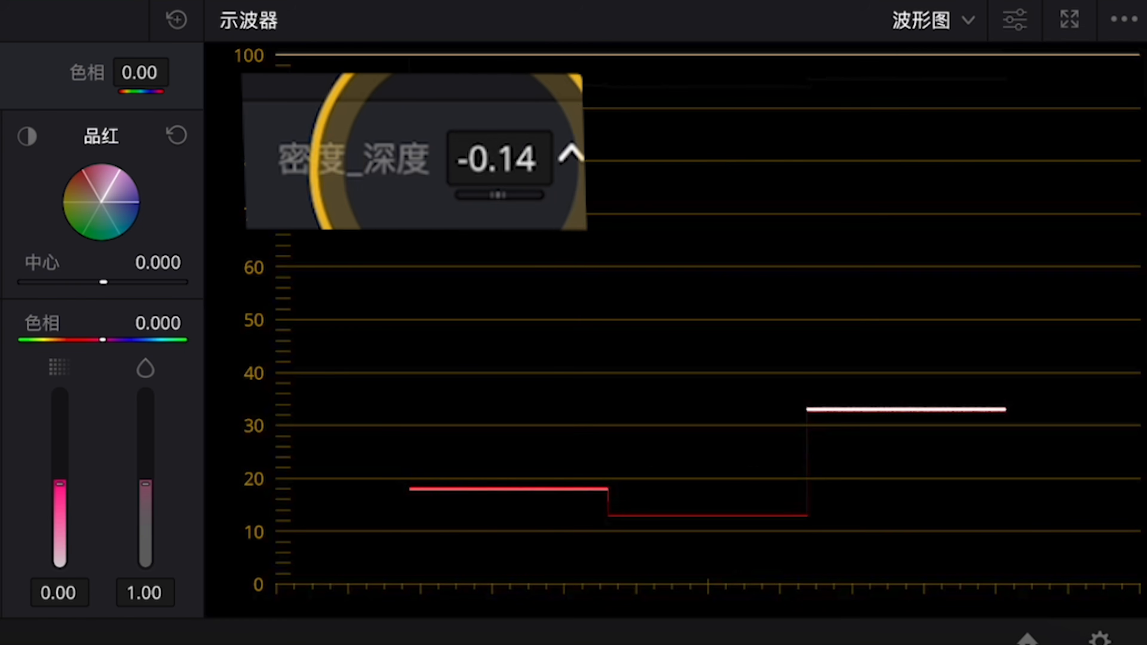
drag(462, 170, 370, 171)
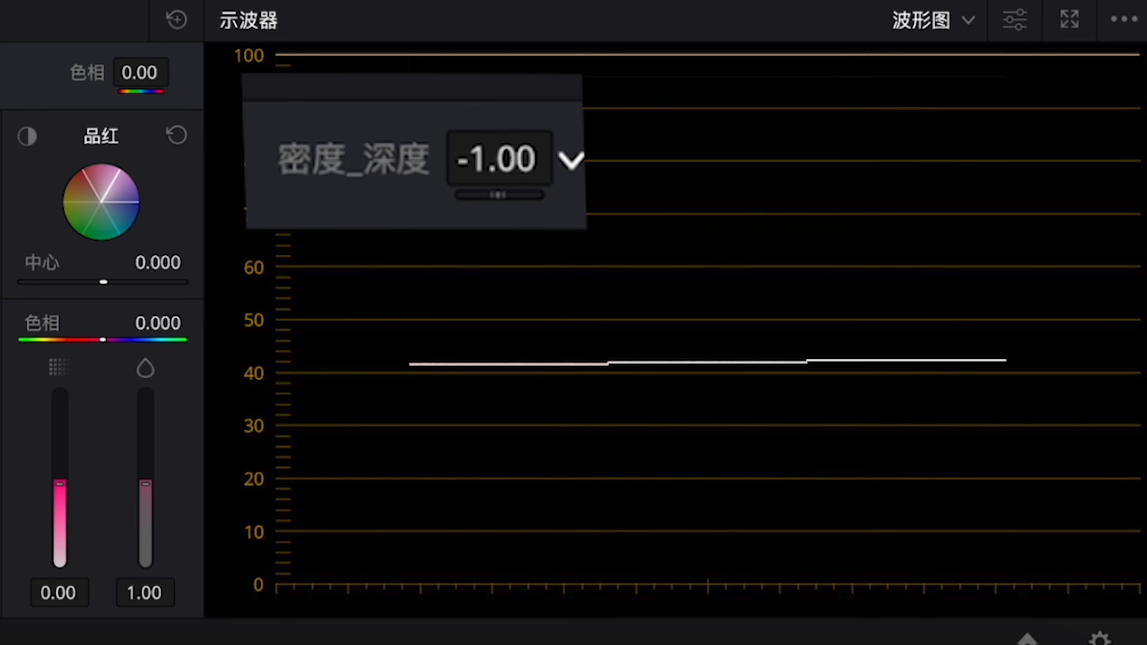
drag(93, 153, 502, 169)
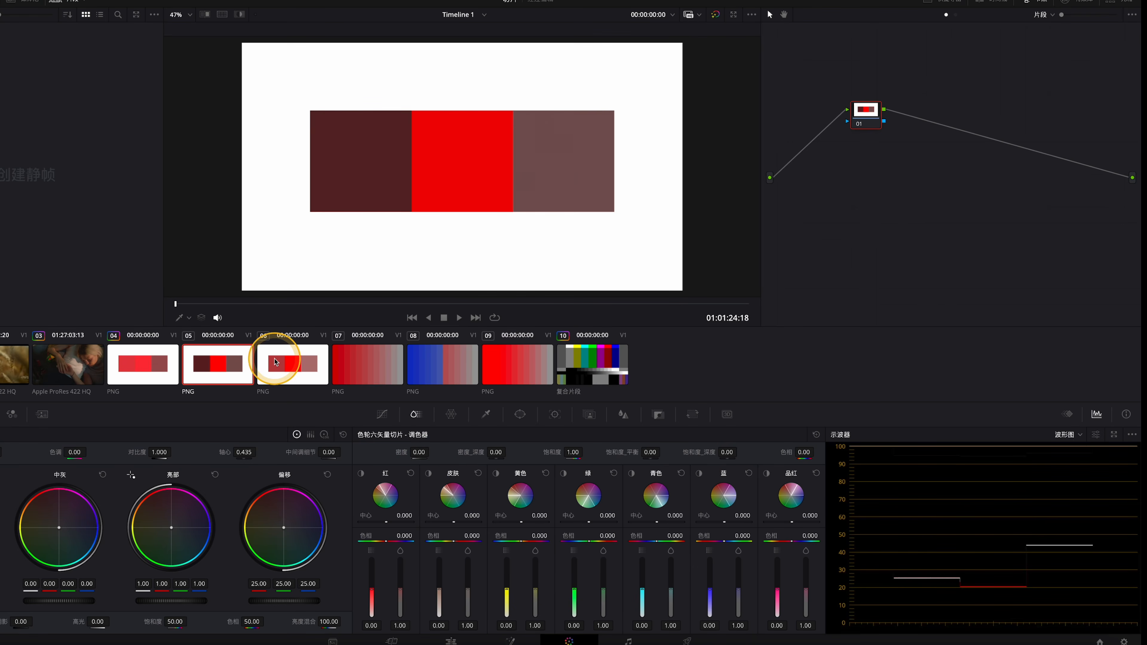
Compare the red swatches of clips 04, 05 and 06, and return to clip 05.
click(276, 364)
click(221, 365)
click(149, 369)
click(220, 370)
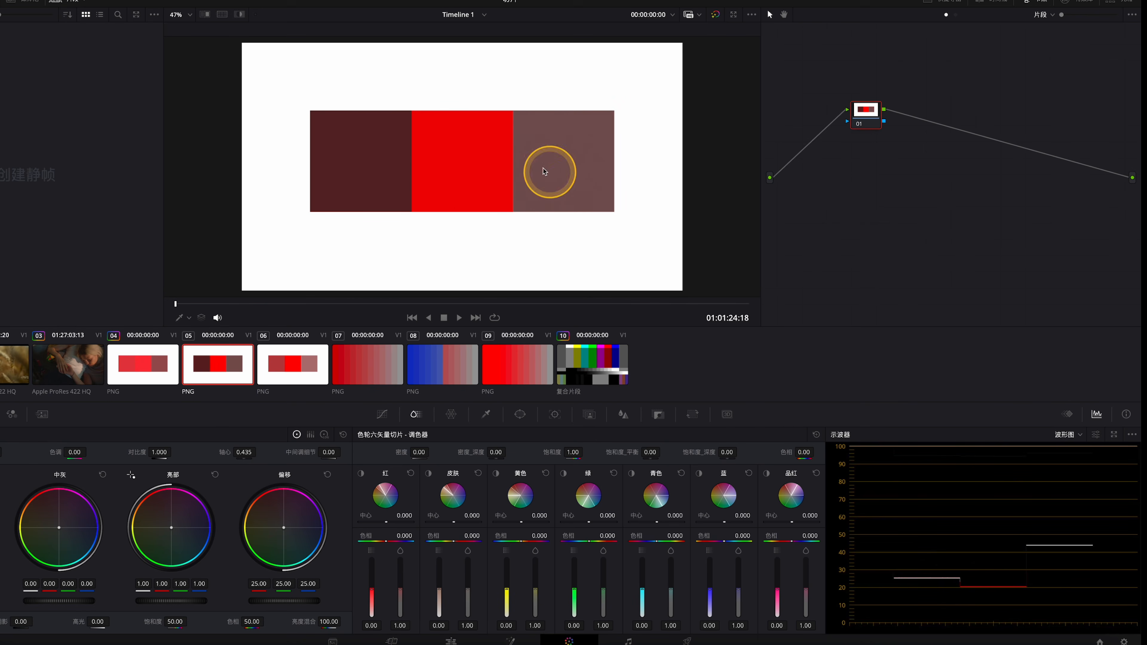
click(288, 365)
click(236, 369)
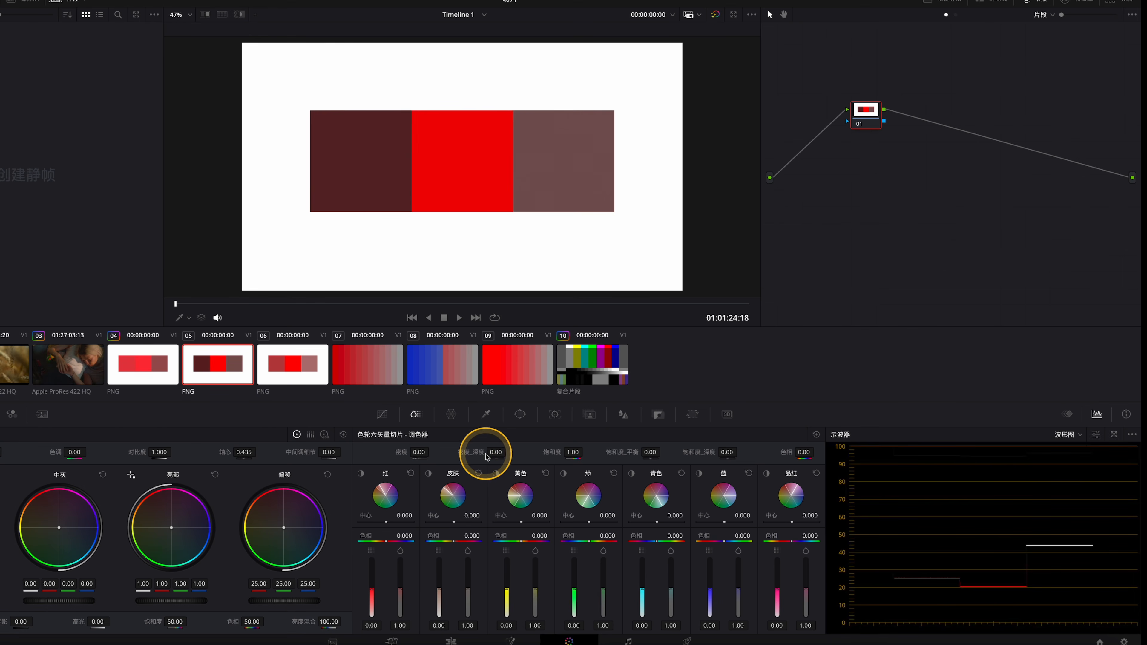
On clip 05, set density depth to 1.00, raise overall density to 0.62 and set overall density back to 0.
drag(419, 453, 467, 460)
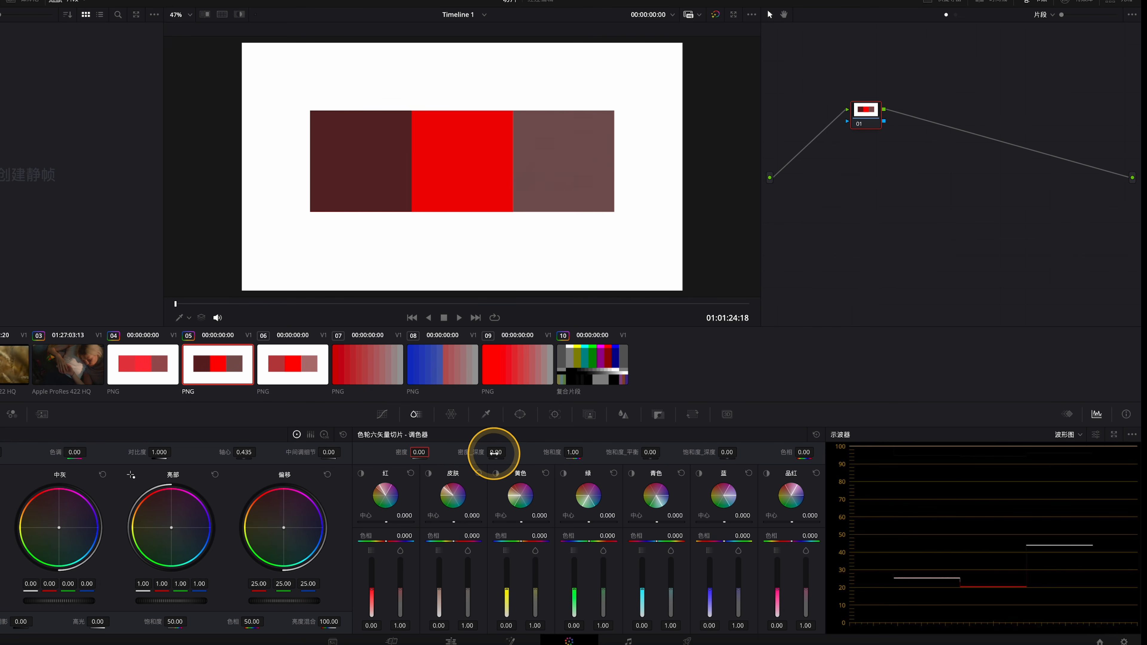
drag(495, 454, 494, 454)
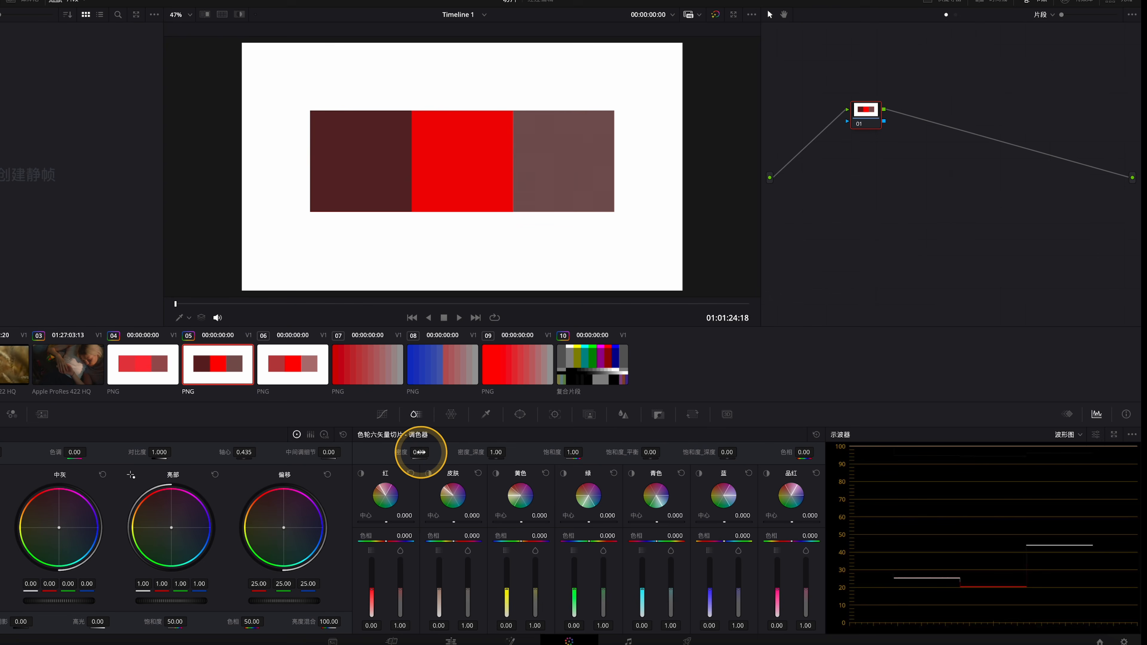
mouse_move(420, 453)
mouse_down()
mouse_move(438, 458)
mouse_move(408, 455)
mouse_up()
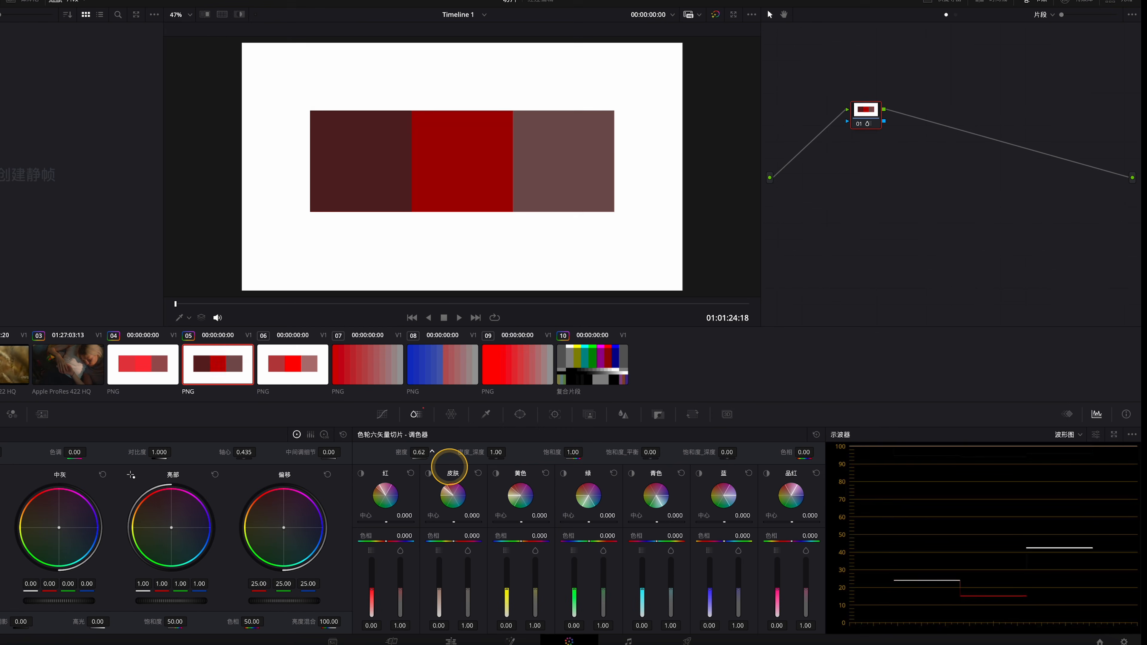
mouse_move(450, 467)
mouse_down()
mouse_move(429, 470)
mouse_move(461, 469)
mouse_move(447, 469)
mouse_up()
text(0)
key(Return)
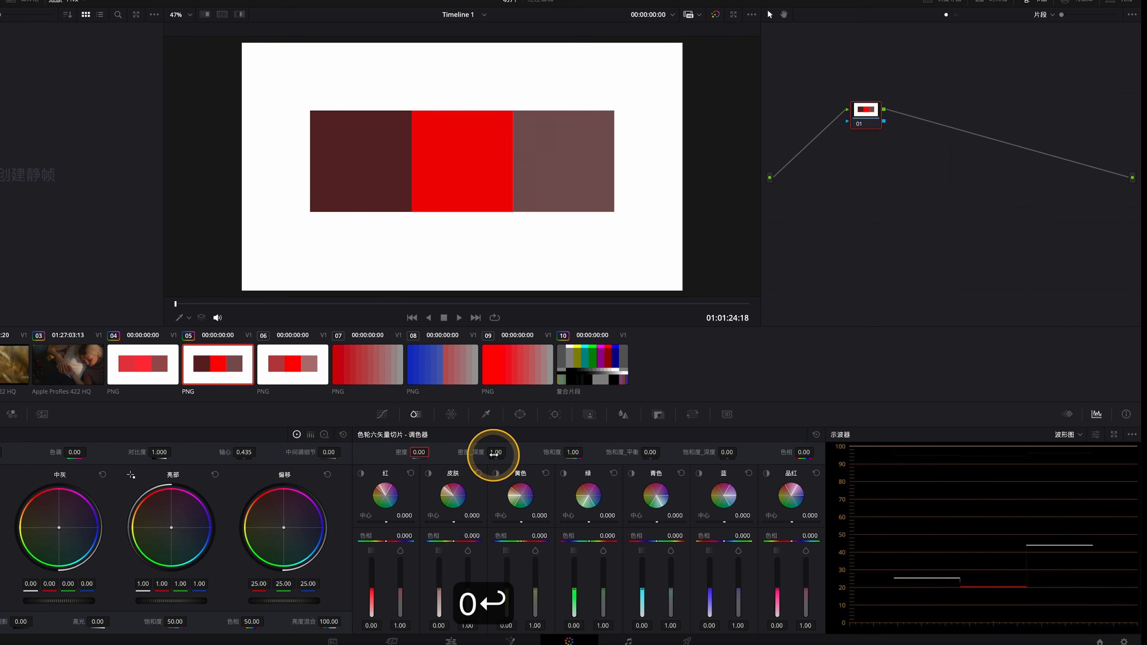
Try a density depth of -1.00 with overall density at -0.62 on clip 05, and undo the latest changes.
drag(500, 454, 368, 455)
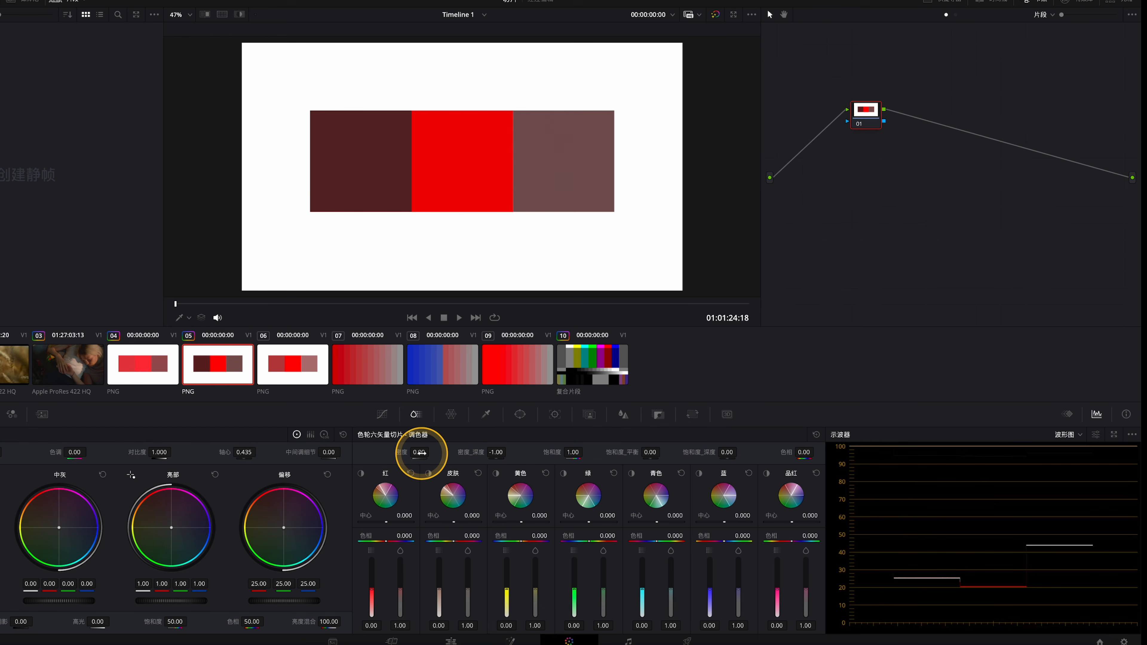
mouse_move(420, 453)
mouse_down()
mouse_move(455, 453)
mouse_move(476, 470)
mouse_move(436, 463)
mouse_up()
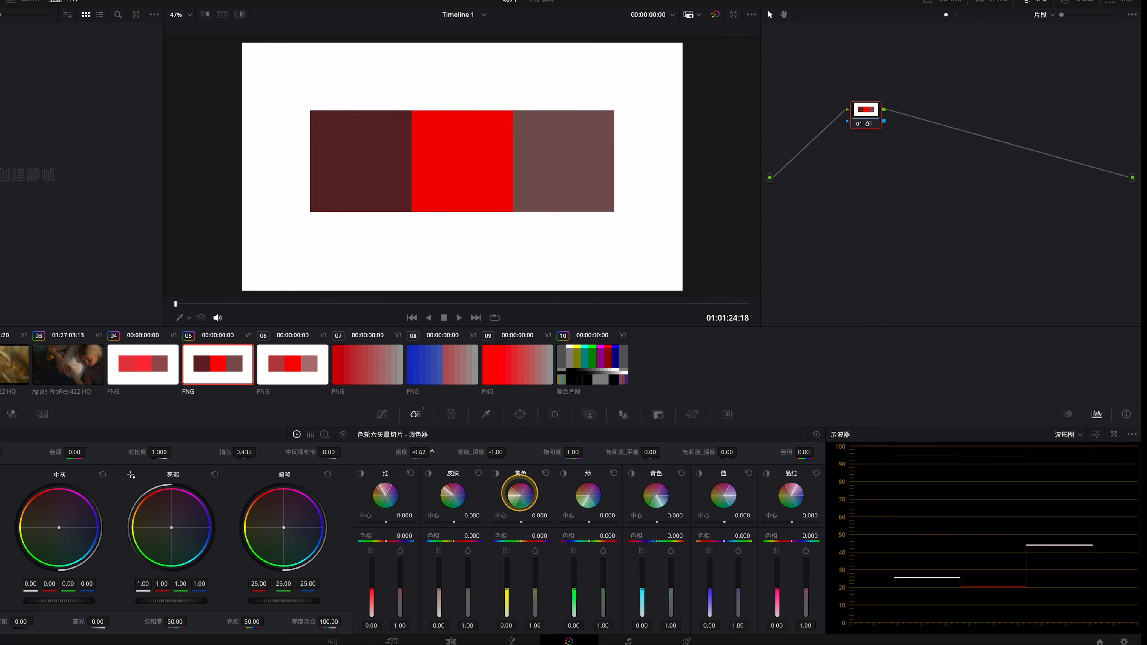
drag(510, 498, 441, 457)
key(ctrl+z)
key(ctrl+z)
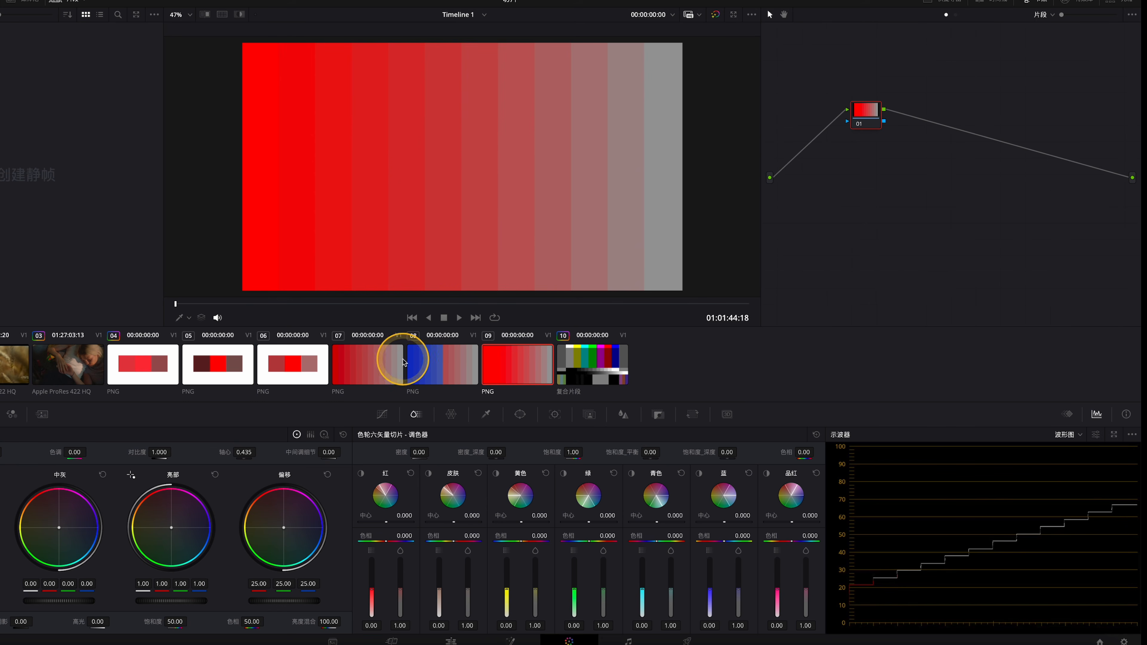
Switch to the red-to-grey steps of clip 09 and set overall saturation to 2.00.
click(368, 369)
click(520, 362)
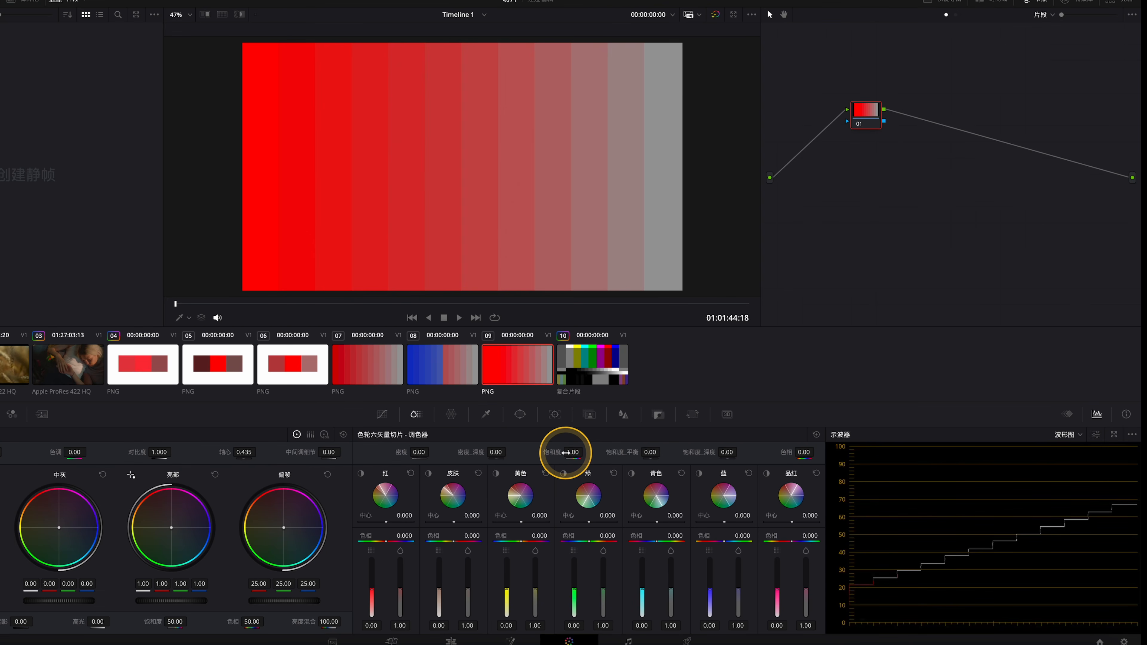
drag(572, 452, 748, 451)
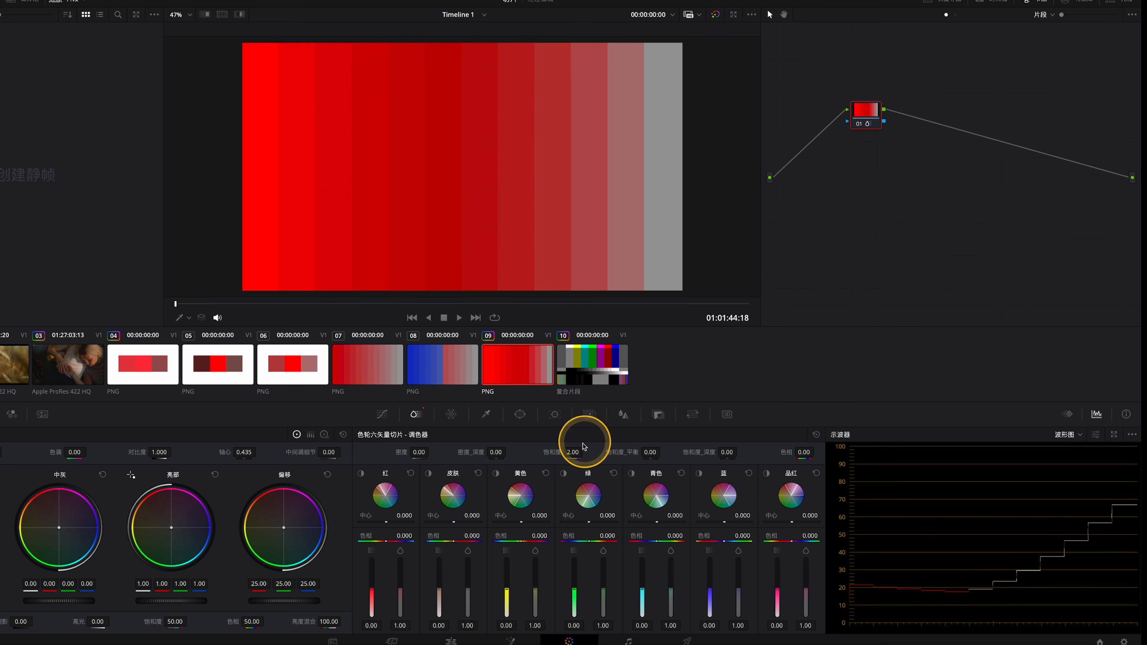
Vary clip 09's overall saturation through 0.96 and 1.64, and return it to 2.00.
mouse_move(576, 451)
mouse_down()
mouse_move(557, 452)
mouse_move(583, 451)
mouse_up()
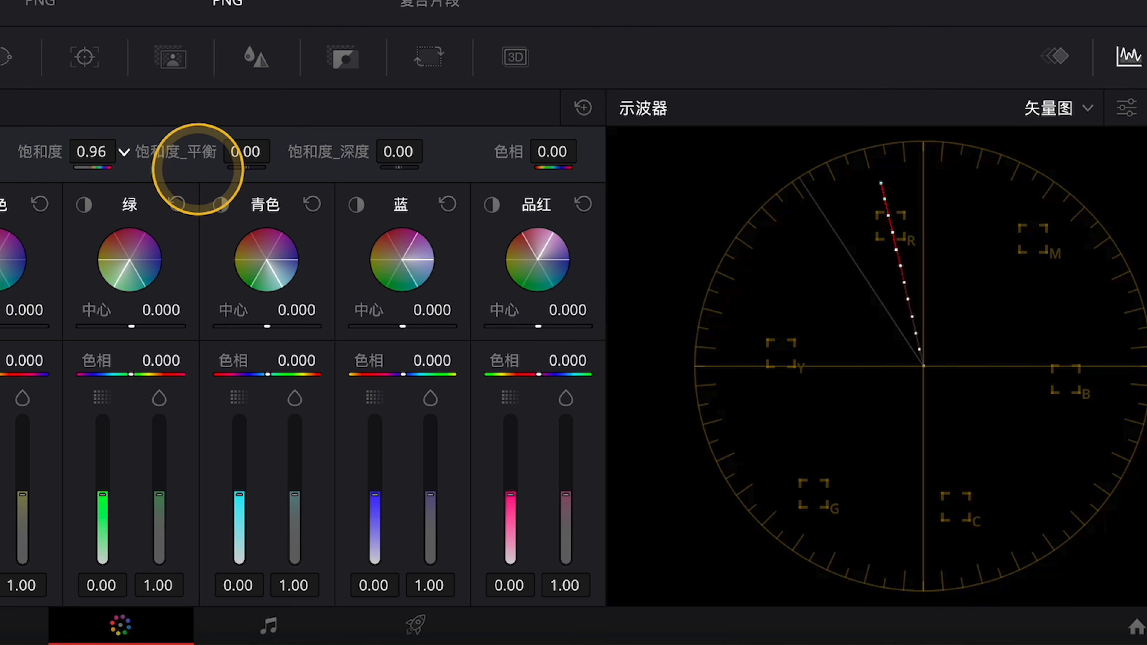
drag(200, 172, 218, 154)
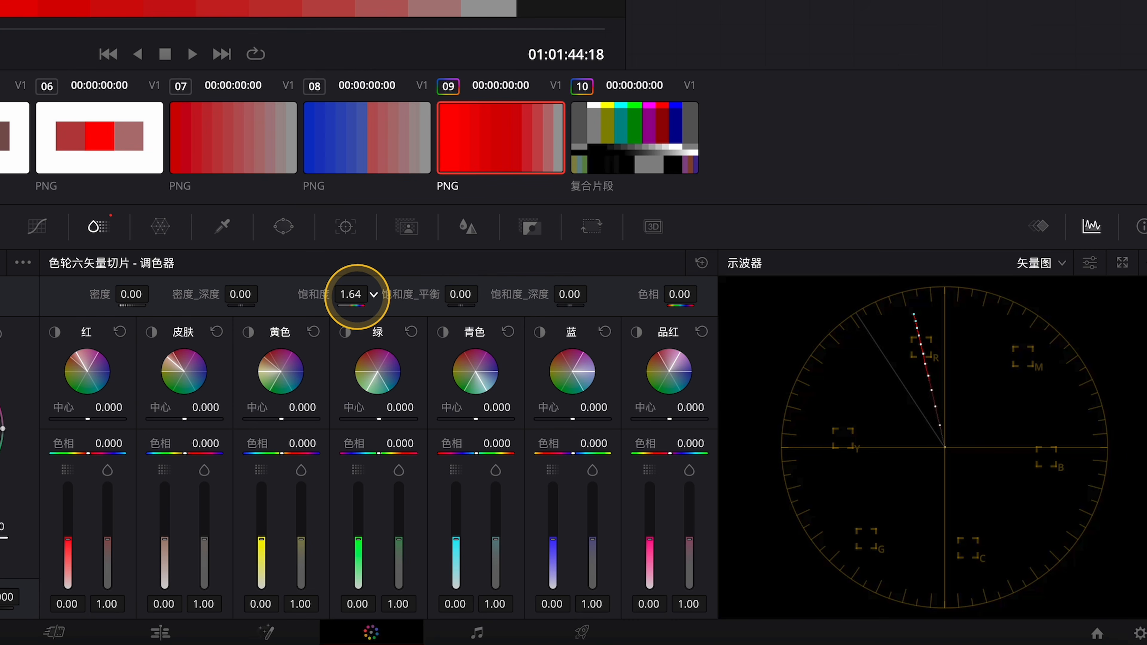
drag(580, 455, 594, 451)
drag(391, 298, 456, 300)
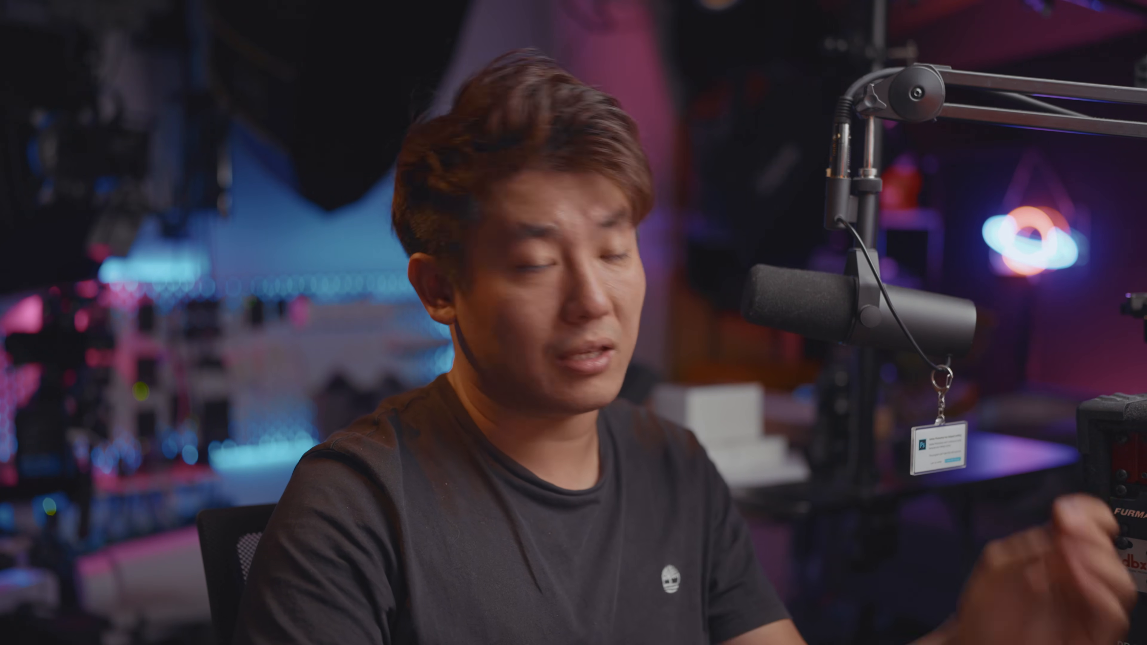
Add two serial nodes after node 01 on clip 09 and set overall saturation to 2.00 on each.
click(527, 413)
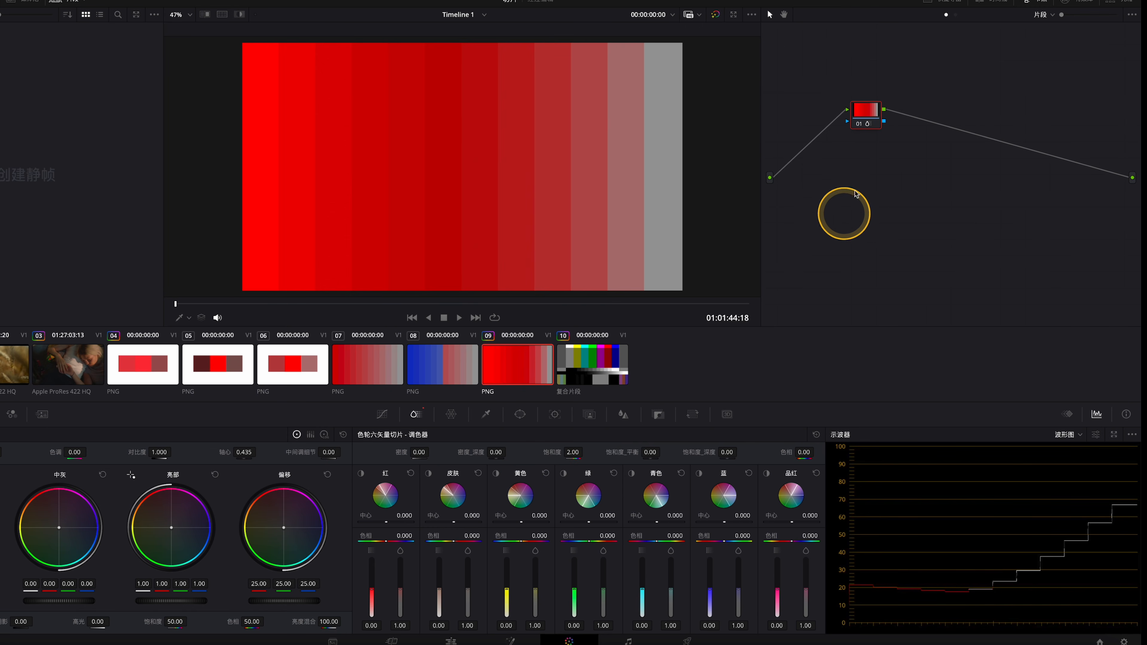
key(alt+s)
drag(570, 452, 579, 450)
key(alt+s)
click(350, 249)
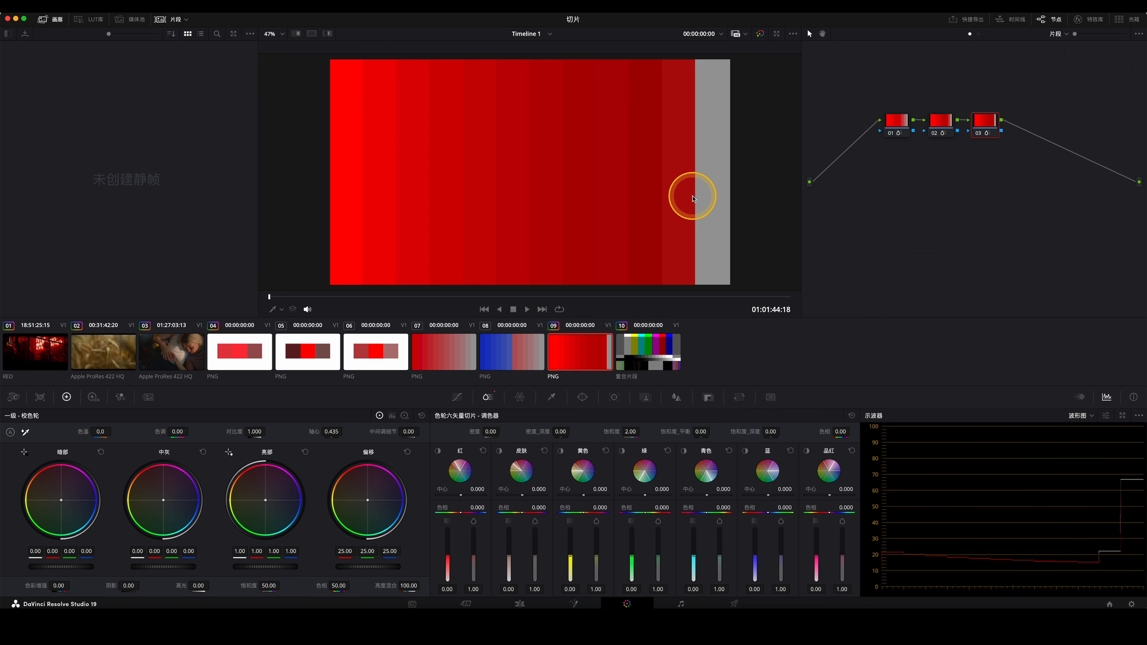
Reset the grades of nodes 03, 02 and 01 on clip 09.
right_click(996, 124)
click(1014, 129)
right_click(947, 123)
click(964, 131)
right_click(904, 123)
click(922, 130)
Raise the primary colour wheels' saturation to 100.00 on clip 09's node 01, and adjust it on node 02.
click(896, 135)
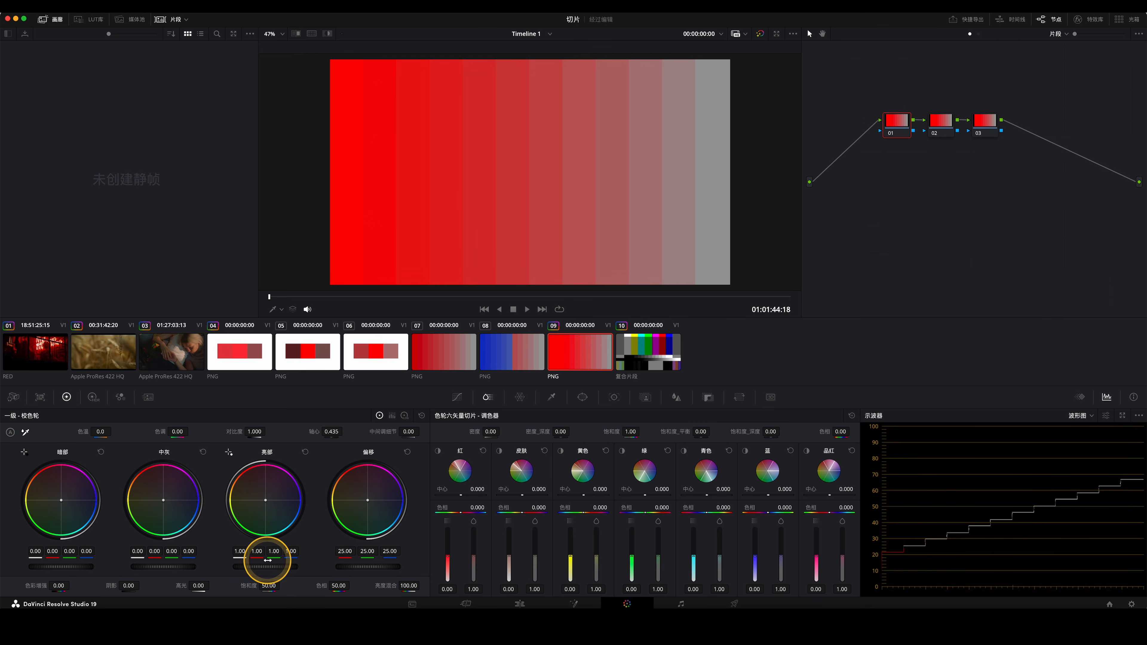
drag(268, 586, 316, 586)
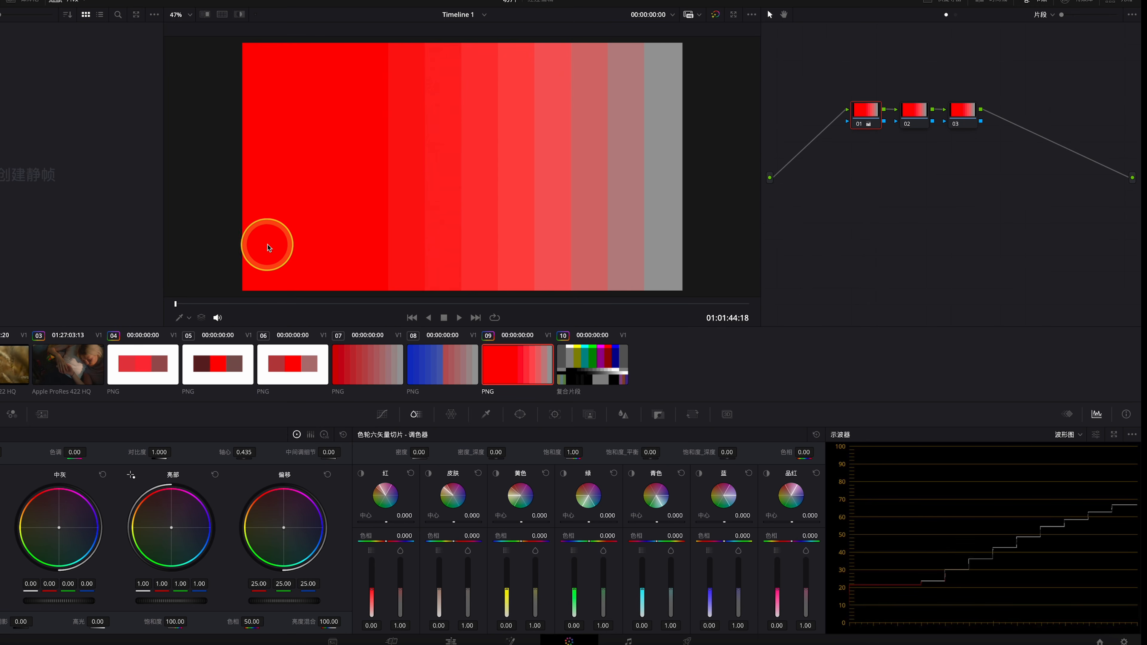
click(919, 116)
drag(174, 626, 176, 623)
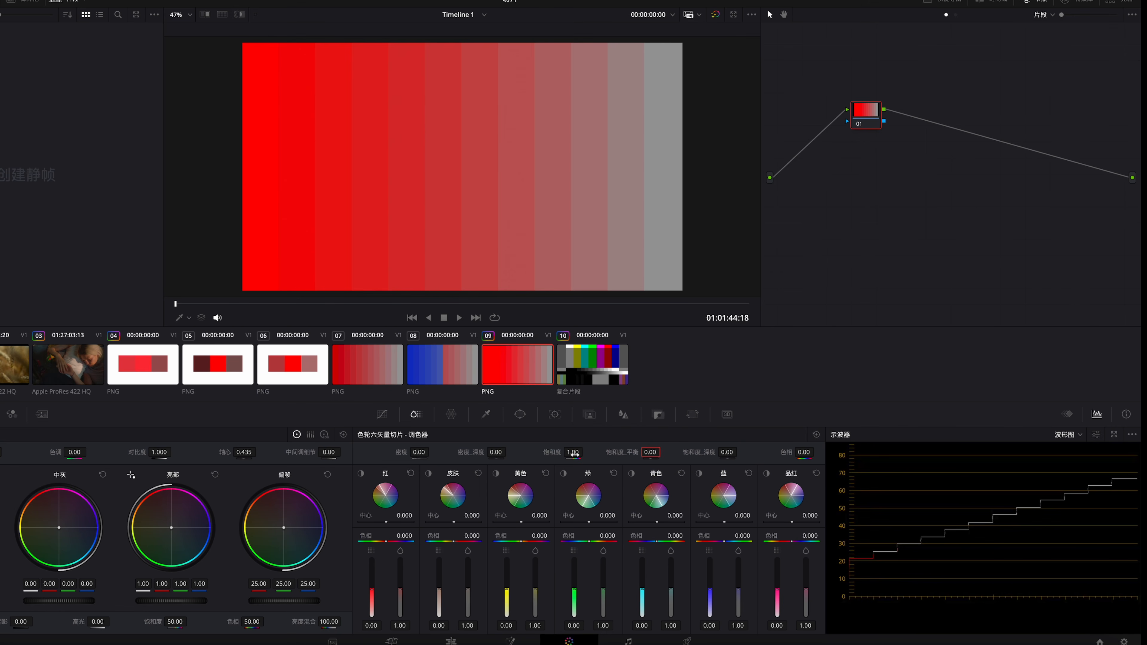
Raise clip 09's overall ColorSlice saturation to 1.34 and 1.64, and switch the scope to the vectorscope.
drag(574, 454, 581, 453)
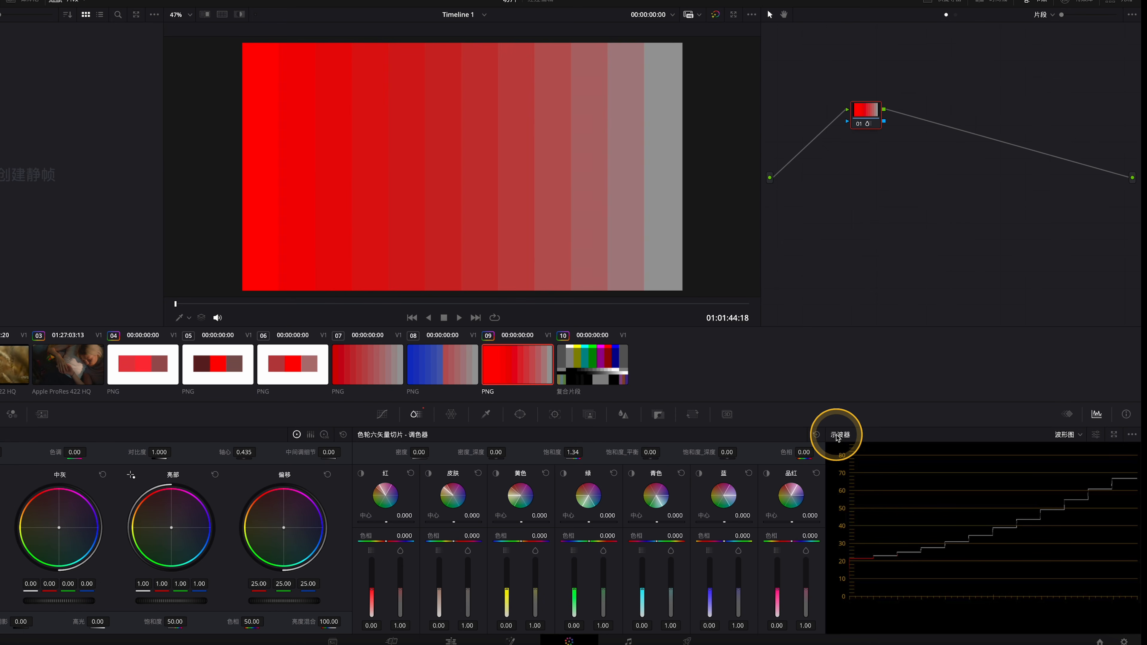
drag(574, 454, 581, 454)
click(1067, 434)
click(1090, 482)
click(1067, 434)
click(1077, 471)
click(504, 382)
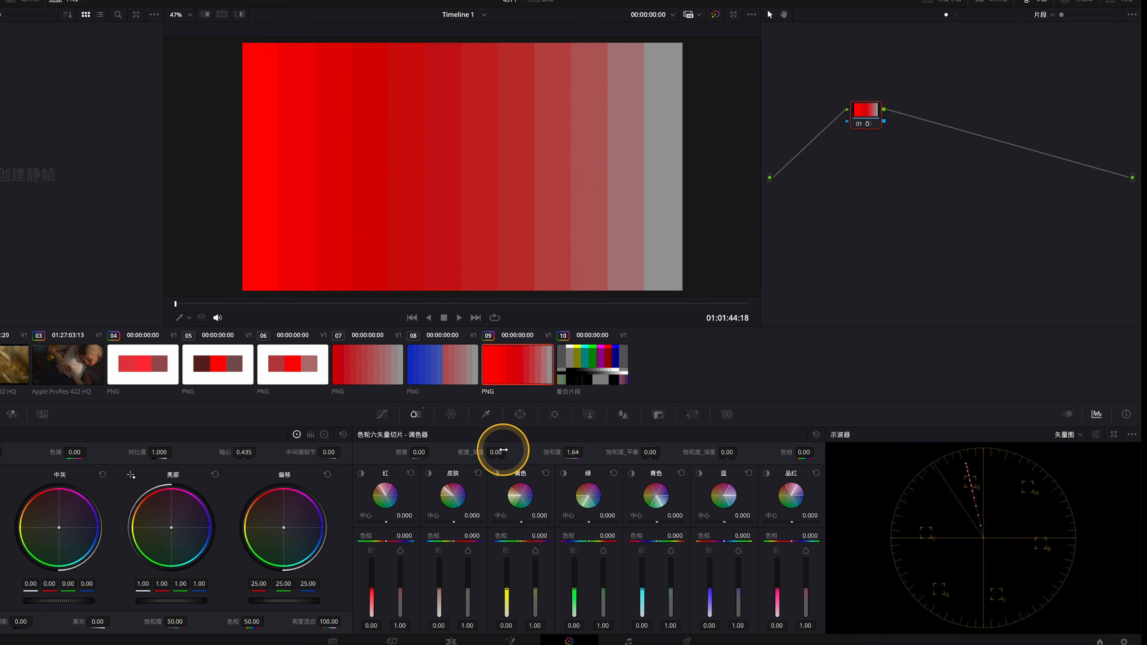
Display the waveform scope, vary clip 09's overall saturation through 1.76 and 1.80, and reset it.
mouse_move(570, 453)
mouse_down()
mouse_move(581, 455)
mouse_move(567, 455)
mouse_up()
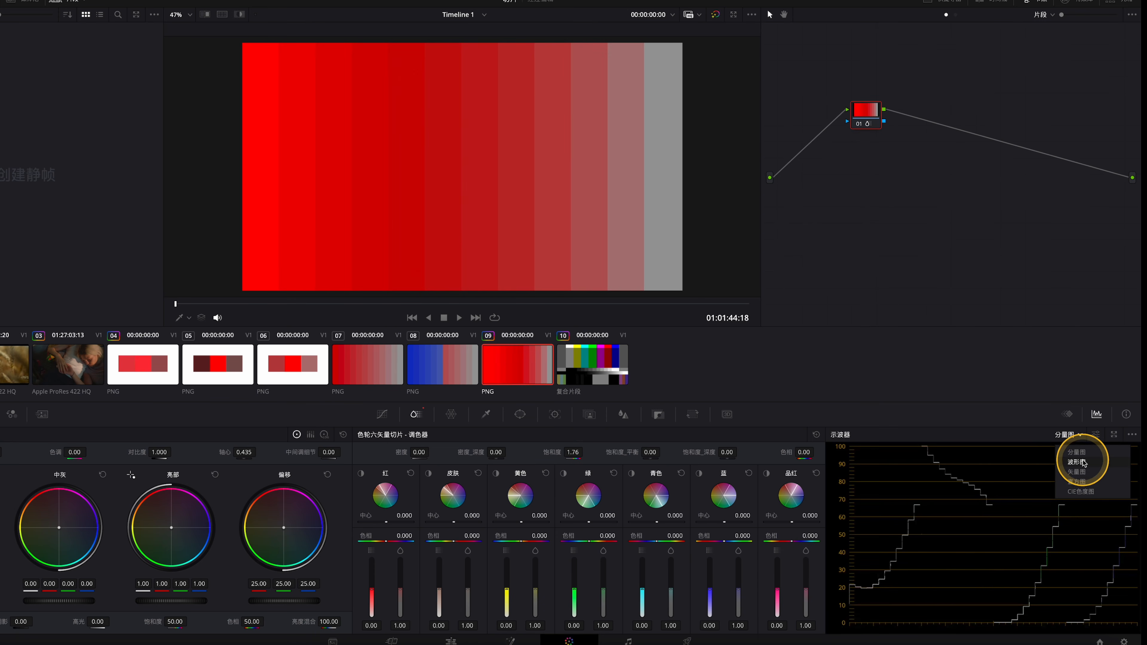
click(1084, 463)
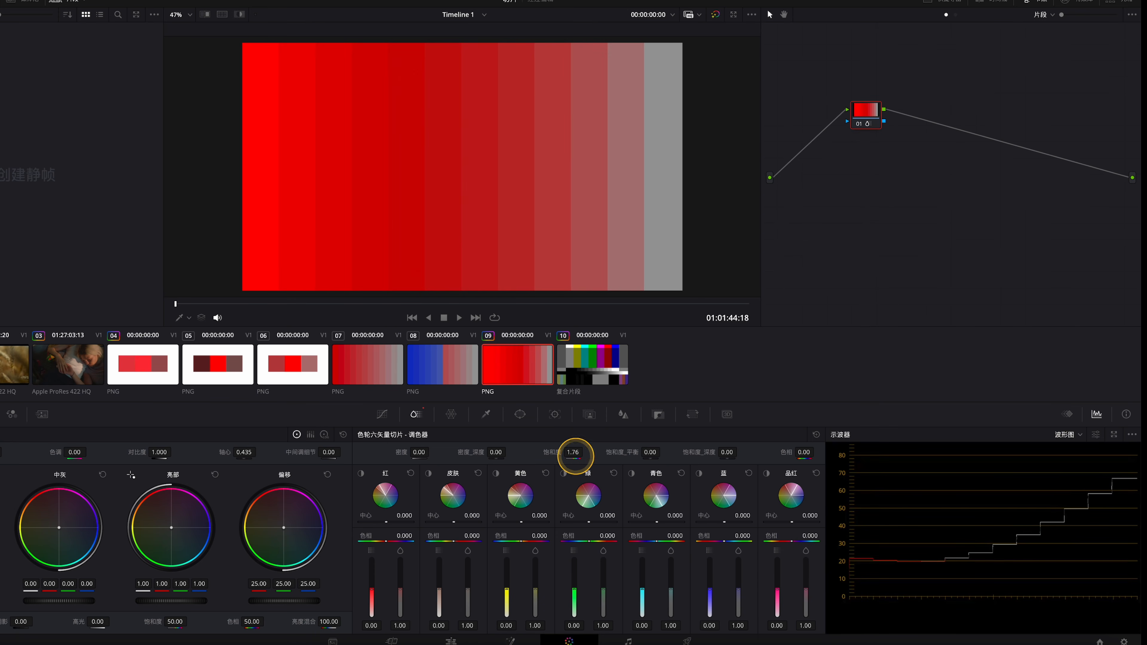
drag(575, 455, 559, 457)
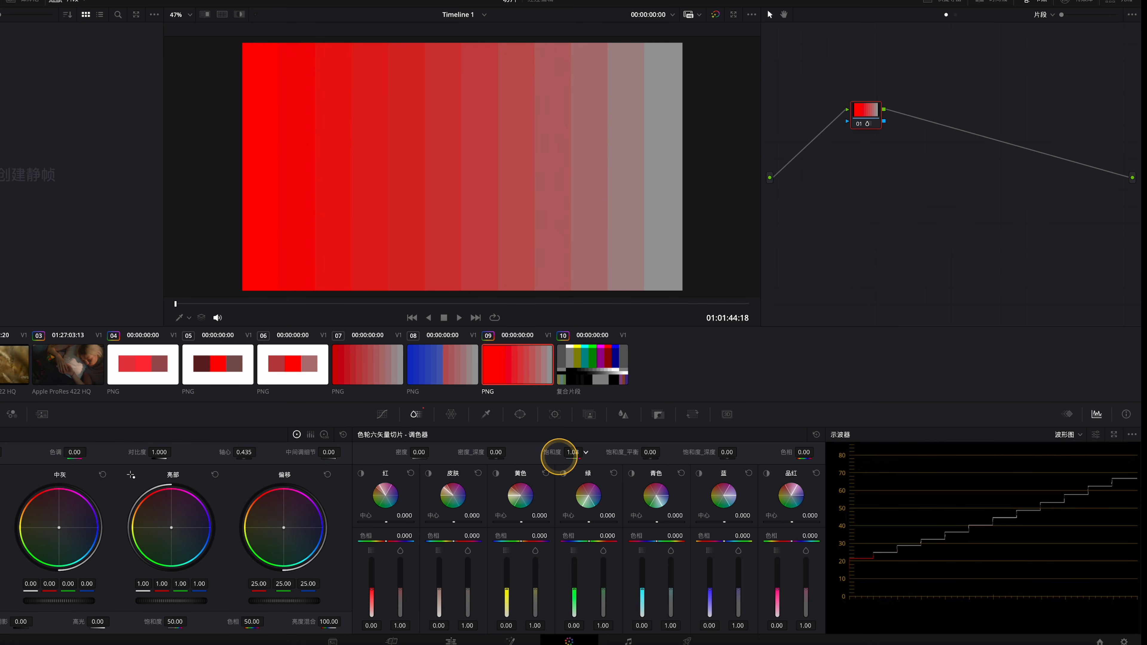
drag(559, 457, 573, 456)
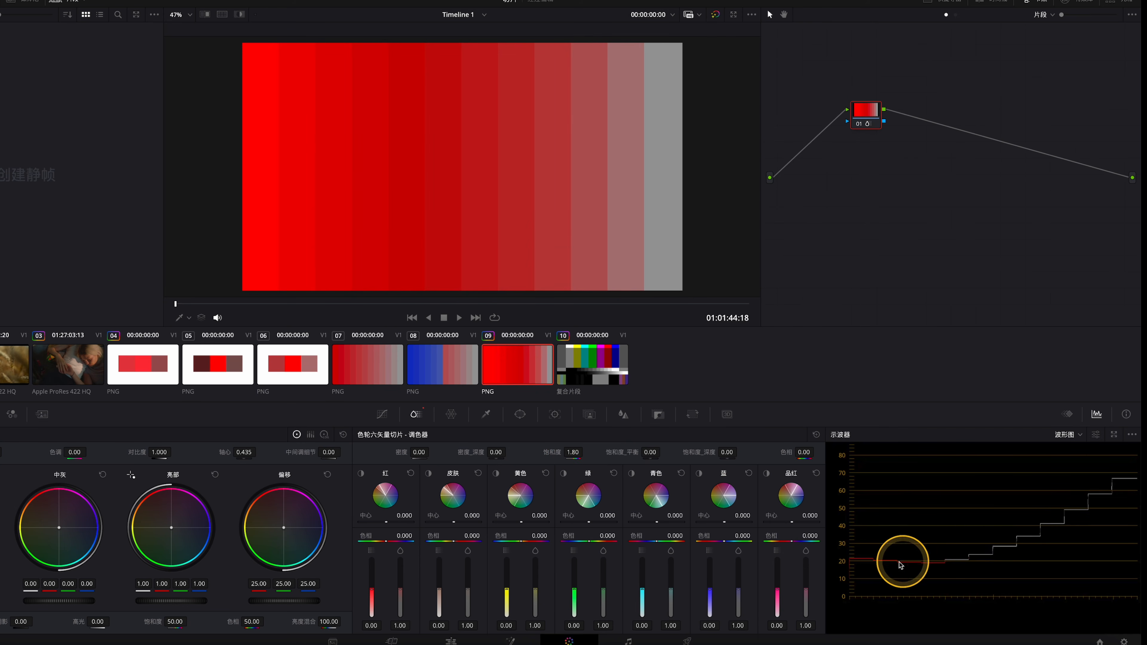
double_click(573, 453)
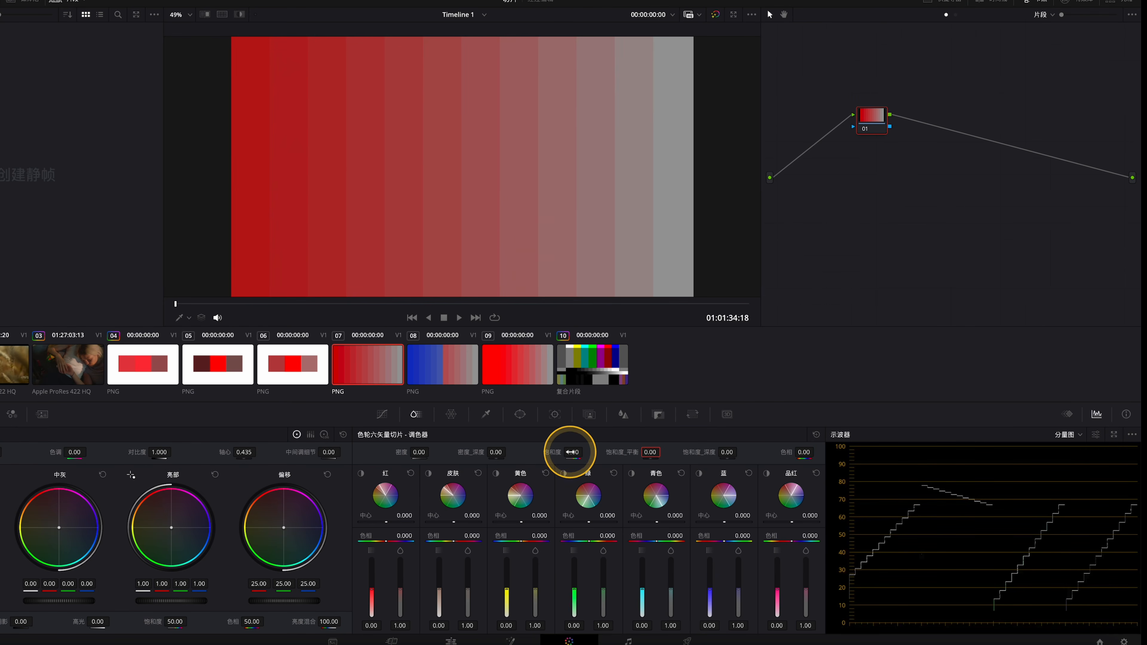
On clip 07's red steps, raise the overall ColorSlice saturation, and lower and raise the primary colour wheels' saturation.
drag(570, 452, 621, 455)
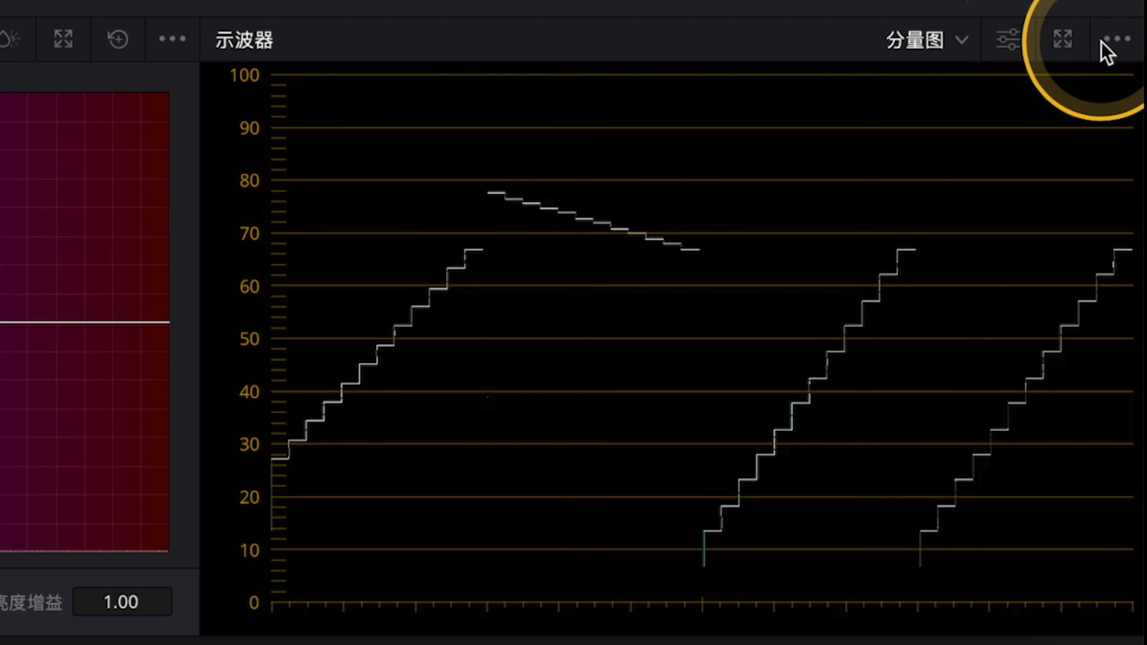
click(1107, 42)
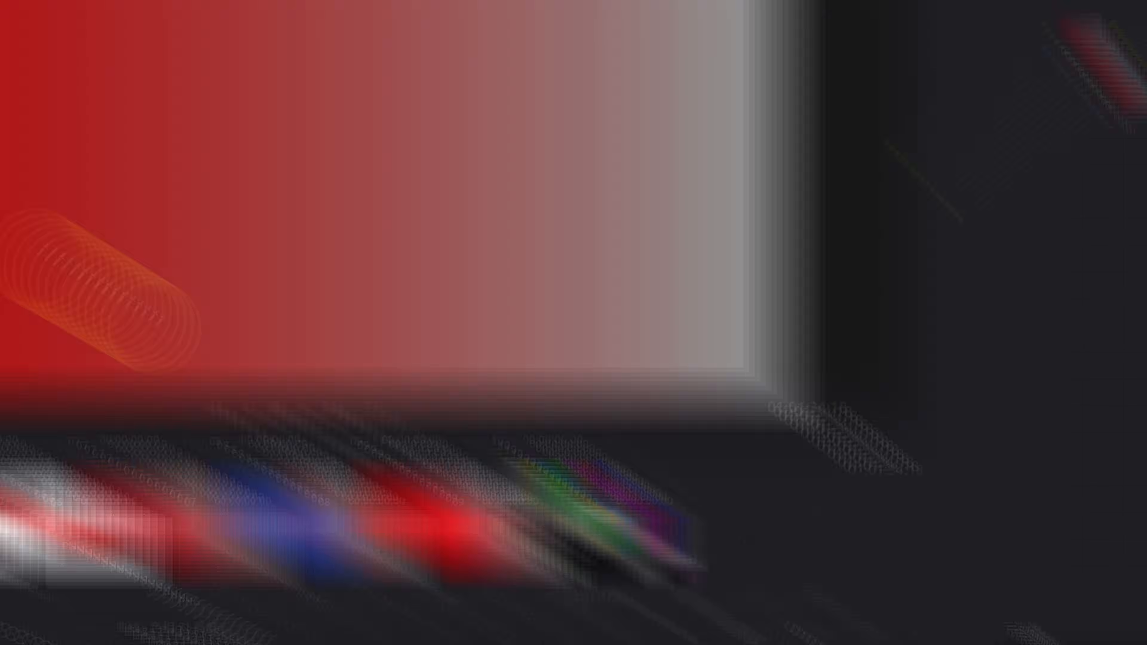
mouse_move(228, 435)
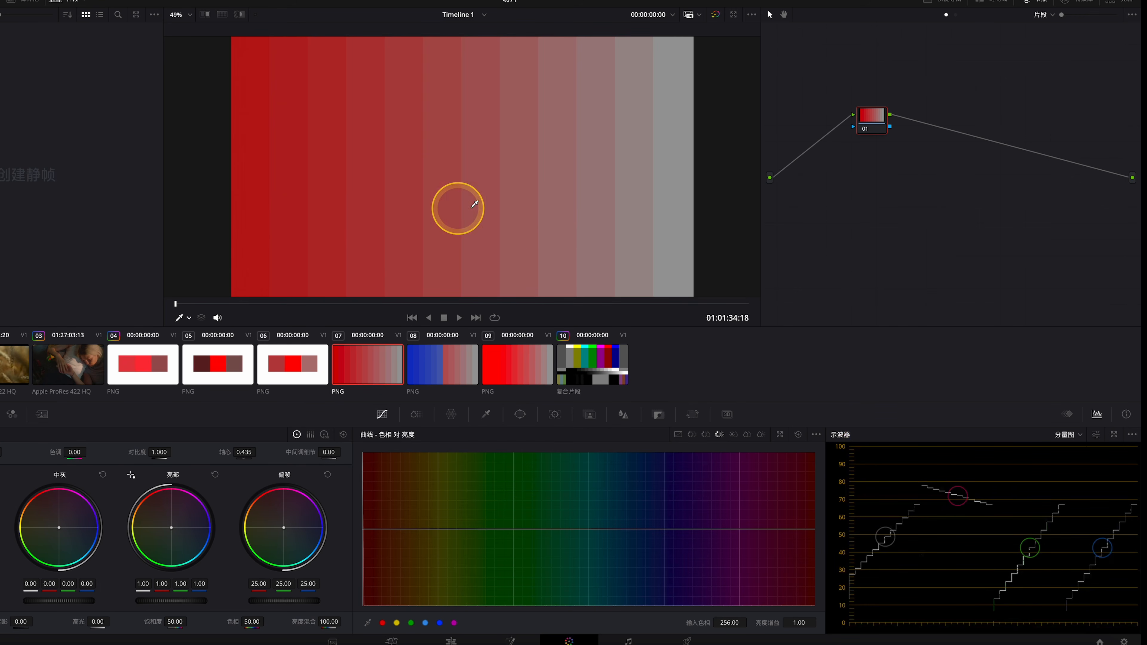
drag(164, 625, 68, 625)
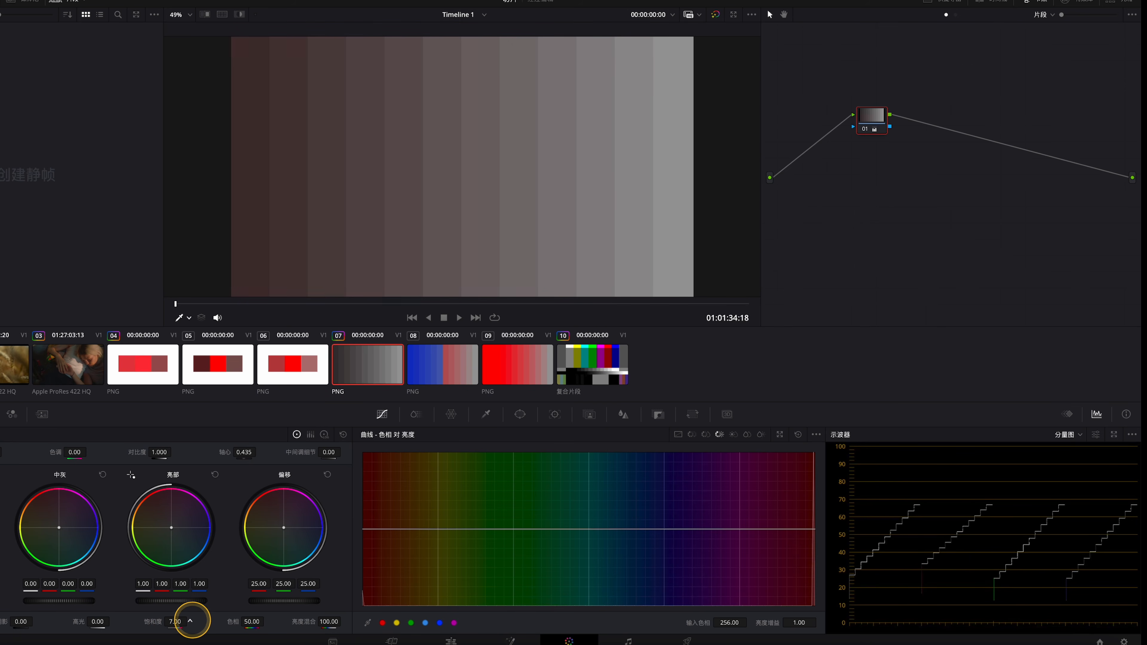
drag(224, 619, 331, 620)
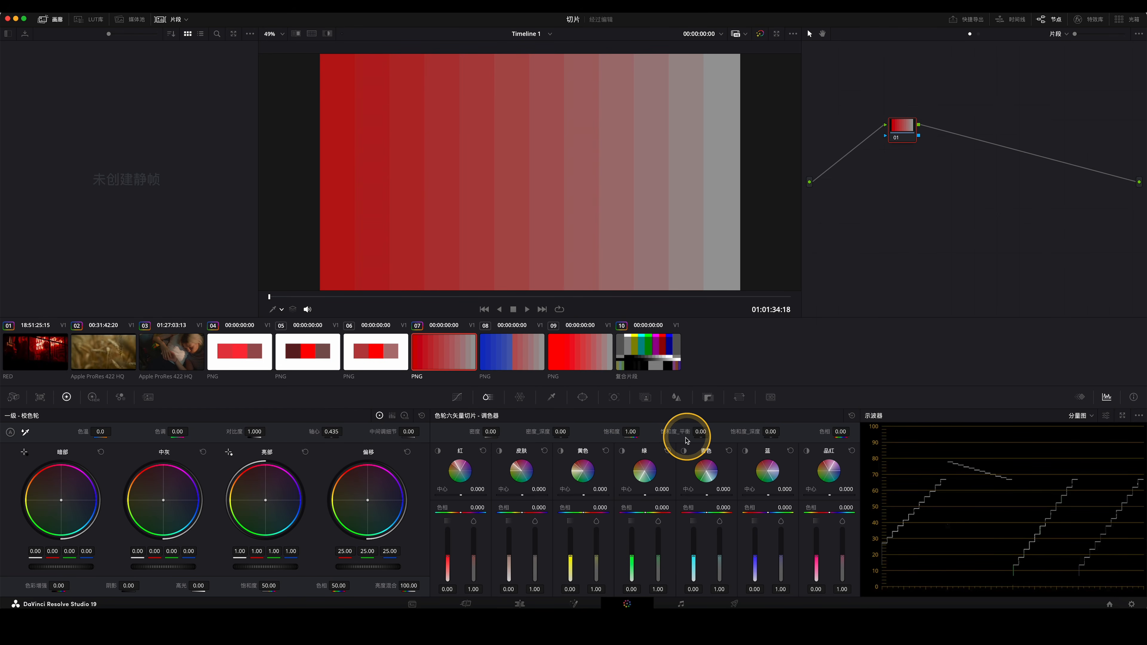
Raise clip 07's overall ColorSlice saturation slightly and switch the parade scope from YRGB to RGB.
mouse_move(632, 433)
mouse_down()
mouse_move(662, 436)
mouse_move(639, 436)
mouse_up()
click(1009, 45)
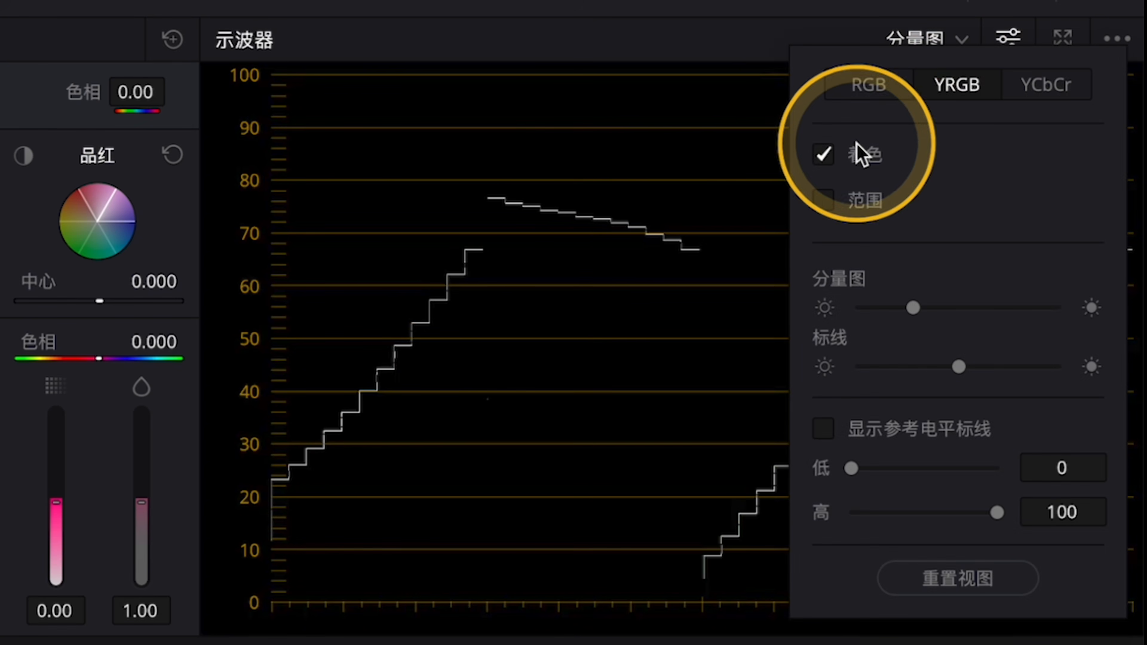
click(871, 83)
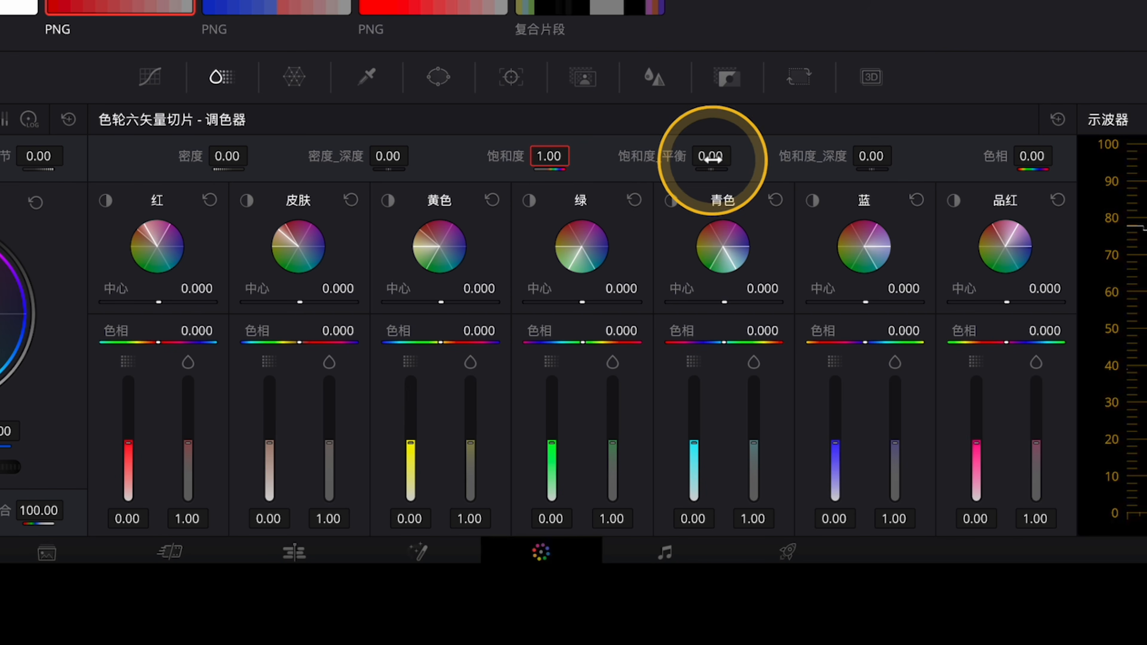
Set clip 07's saturation balance to -1.00 and its overall saturation to 0.96.
drag(716, 156, 383, 133)
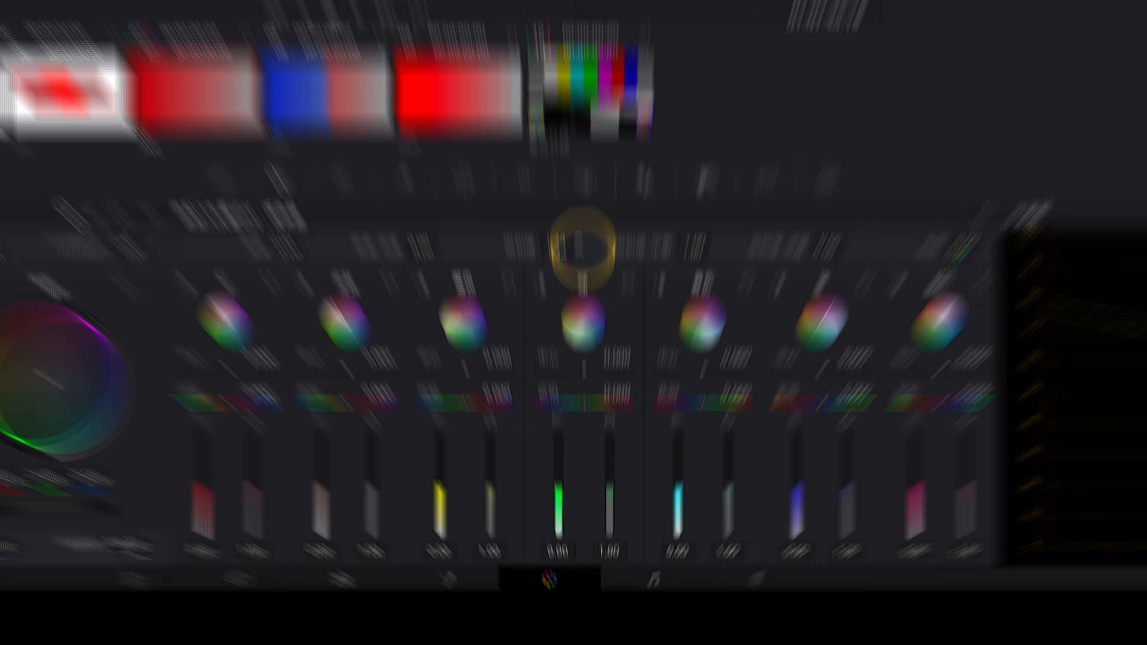
drag(582, 249, 531, 263)
mouse_move(560, 462)
mouse_down()
mouse_move(546, 461)
mouse_move(576, 453)
mouse_up()
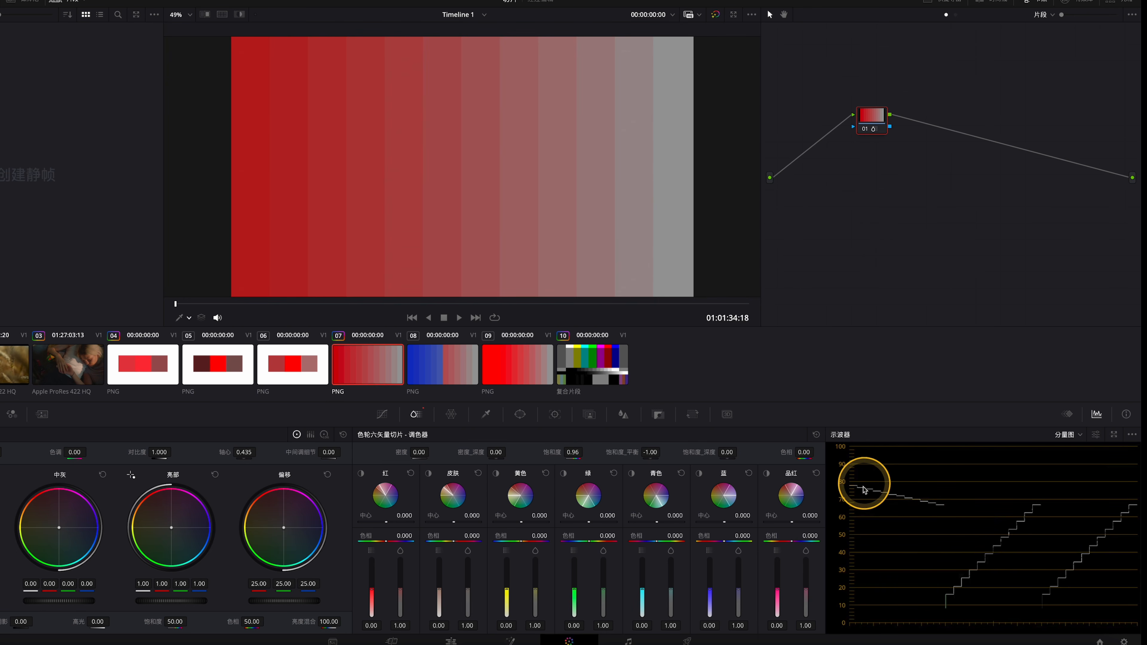
Set clip 07's overall hue to -0.58 and vary its overall saturation through 0.80, 0.94 and 0.34.
drag(807, 453, 789, 453)
drag(581, 453, 575, 459)
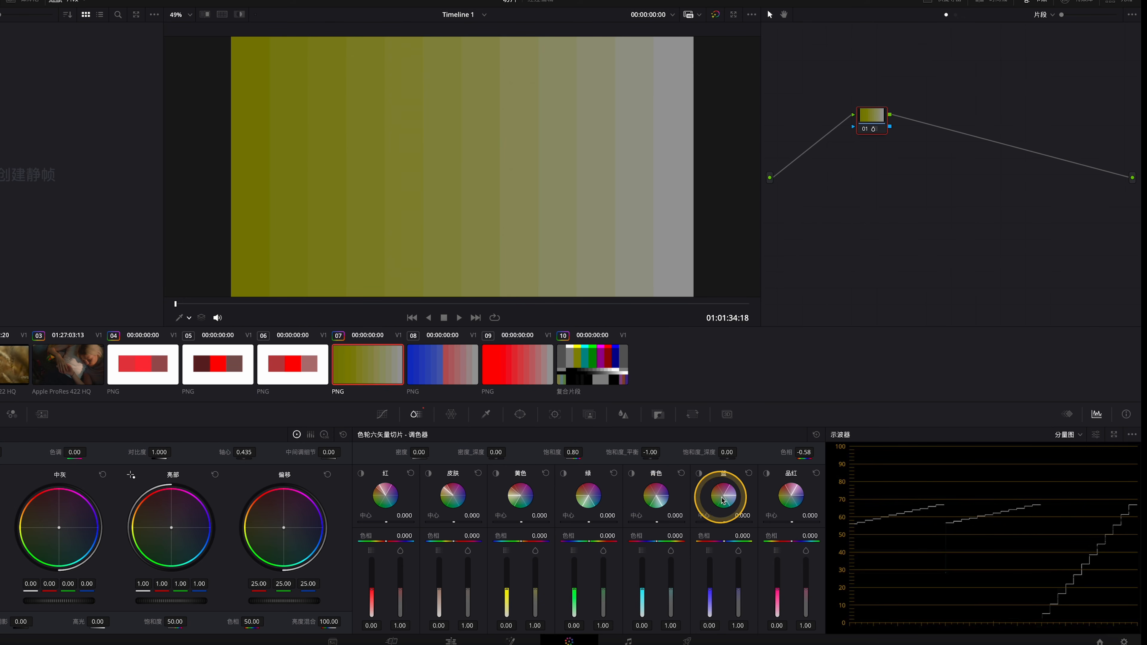
drag(570, 453, 572, 454)
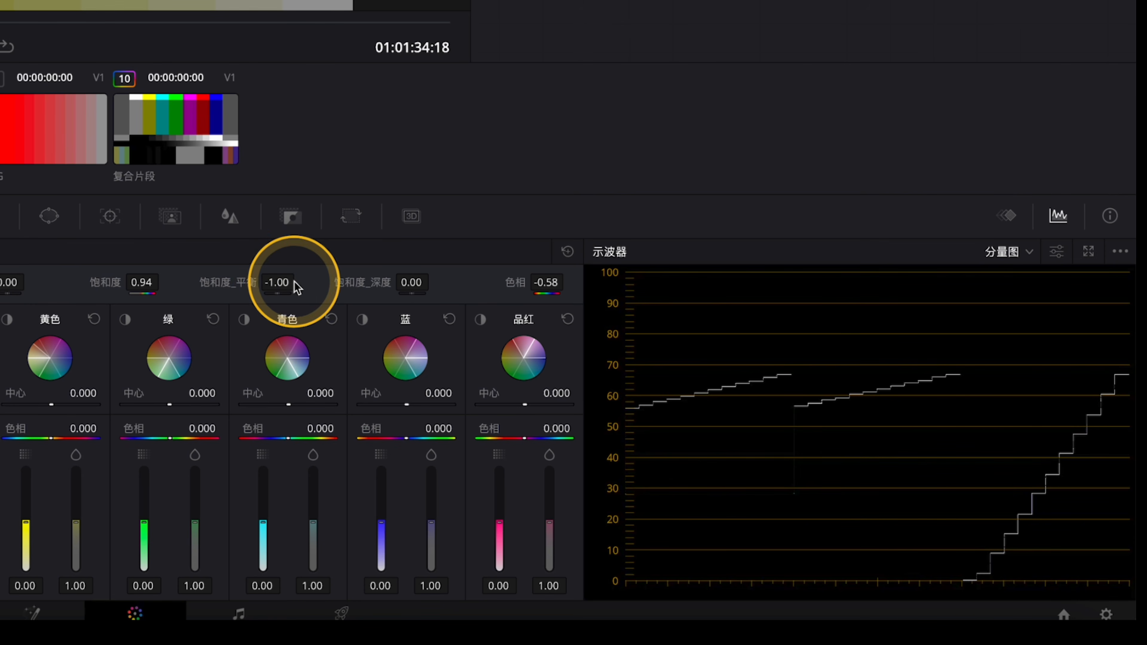
mouse_move(141, 282)
mouse_down()
mouse_move(167, 315)
mouse_move(138, 285)
mouse_up()
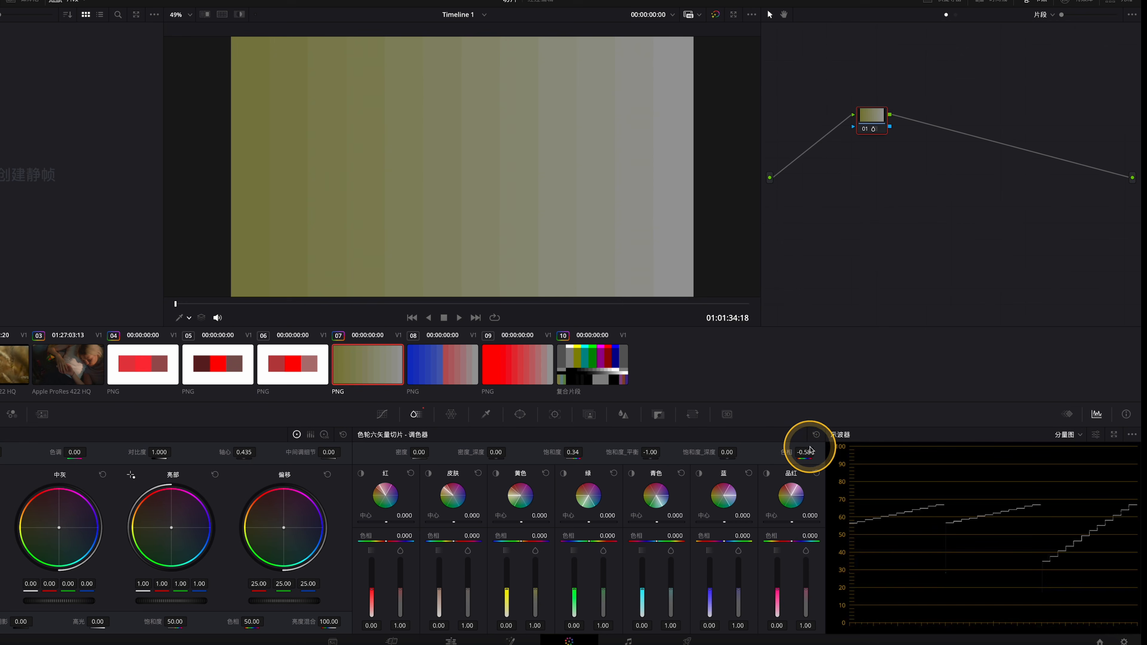
Set clip 07's overall hue to -0.48, raise its overall saturation to 1.12 and vary the saturation further.
drag(809, 451, 816, 452)
drag(577, 454, 600, 454)
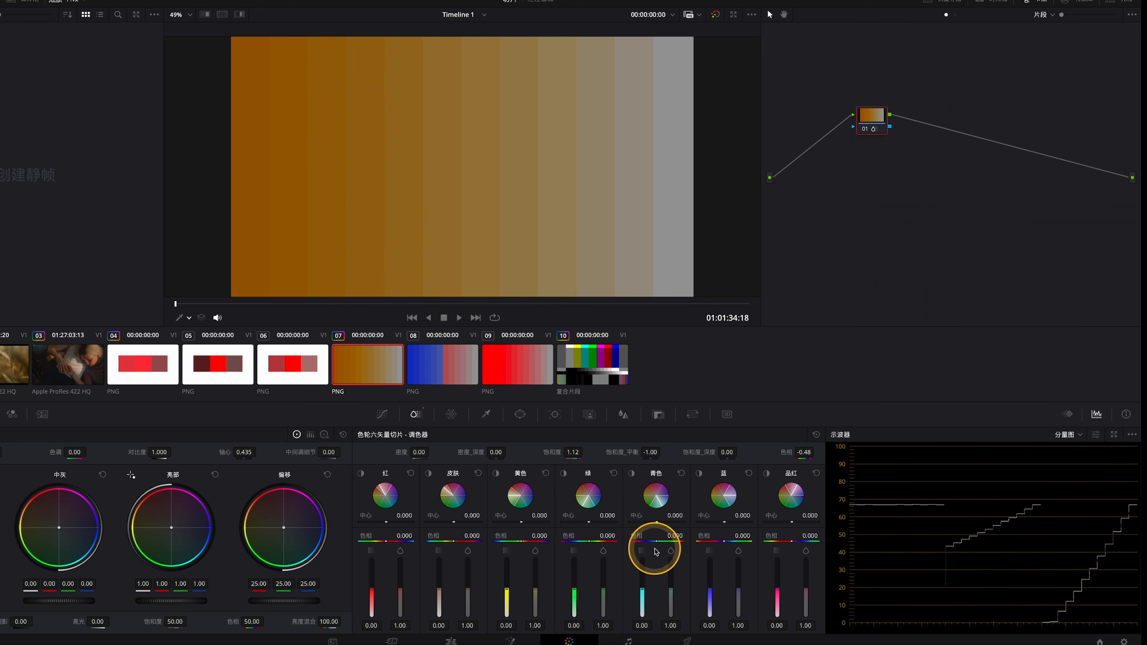
mouse_move(573, 453)
mouse_down()
mouse_move(545, 456)
mouse_move(575, 464)
mouse_up()
mouse_move(562, 464)
mouse_down()
mouse_move(576, 464)
mouse_move(559, 464)
mouse_up()
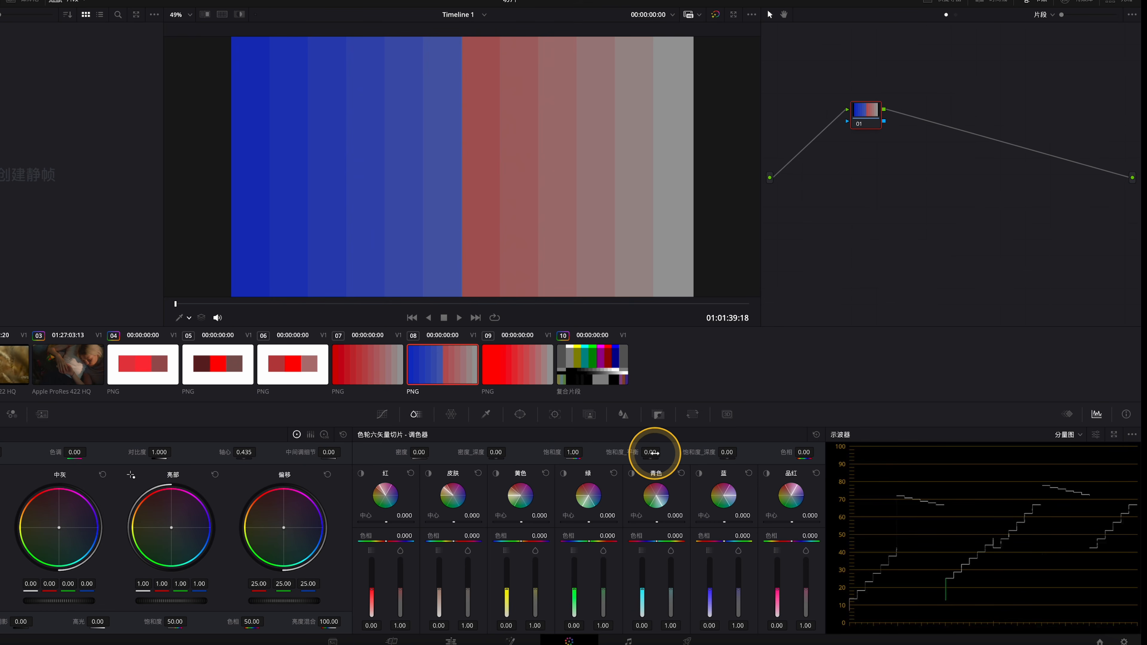
Try an overall saturation change on clip 08's blue and red steps, and set clip 07's overall saturation to 2.00.
drag(571, 455, 569, 453)
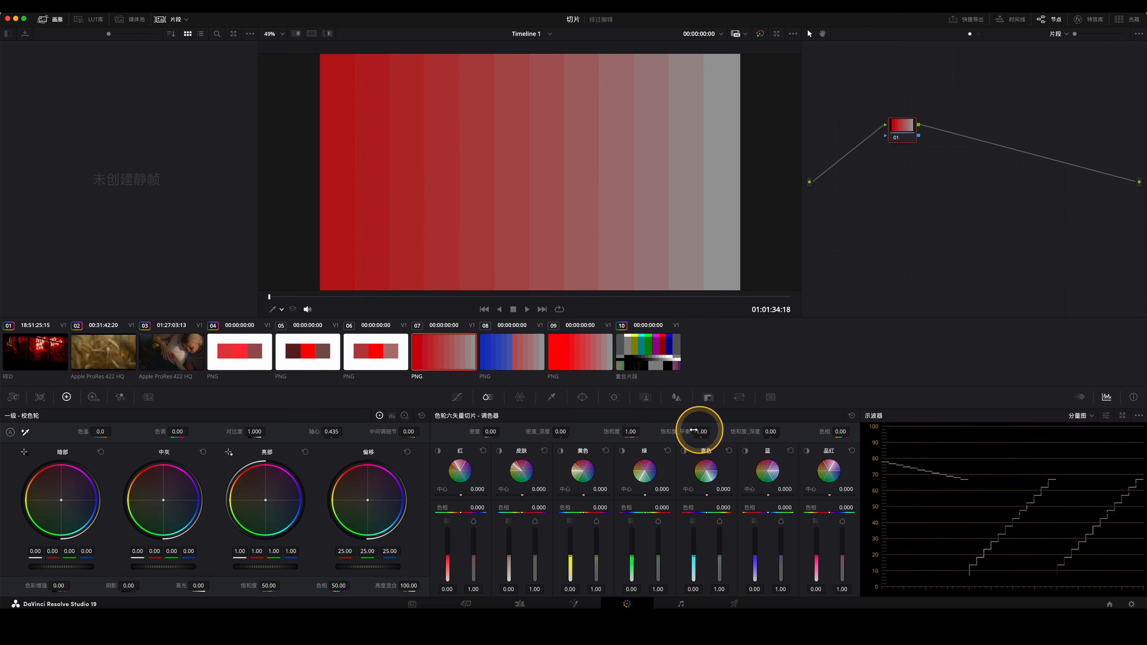
drag(634, 432, 663, 428)
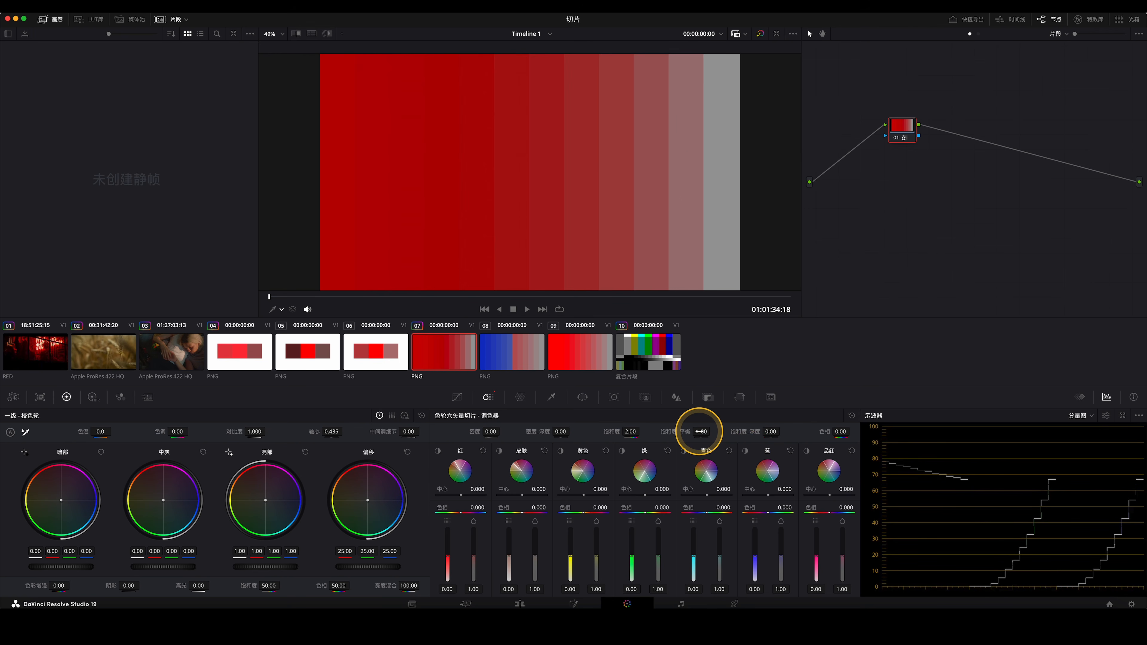
Raise clip 07's saturation balance, vary it through -0.20 and 0.02, and return it to 0.
drag(713, 432, 758, 436)
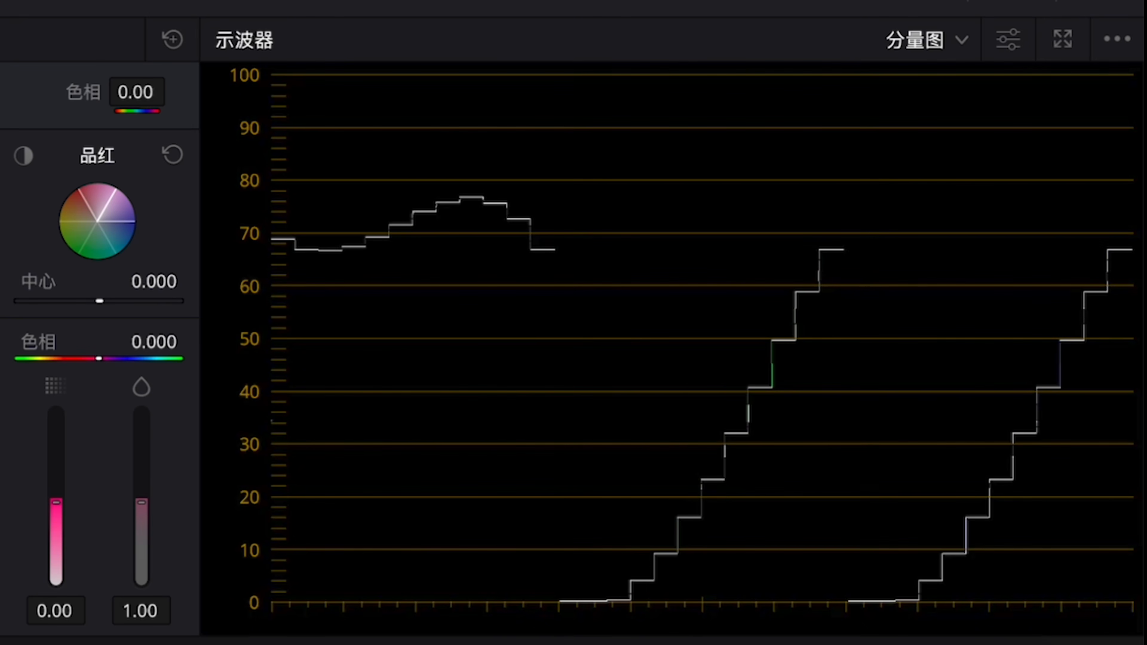
drag(0, 129, 0, 127)
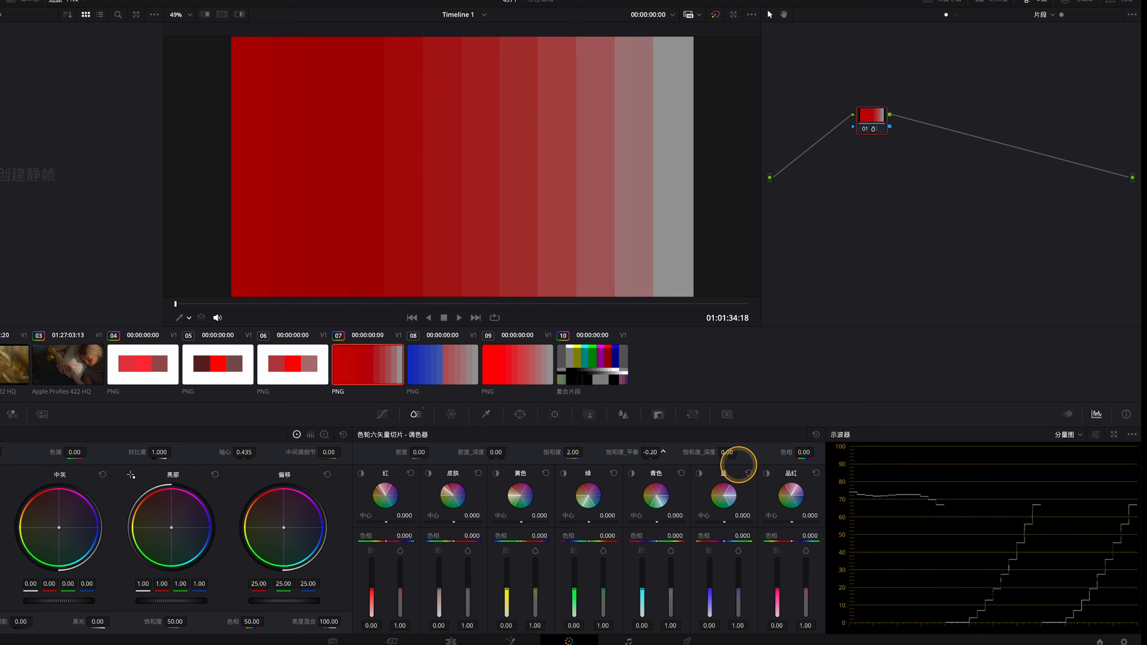
mouse_move(738, 465)
mouse_down()
mouse_move(782, 466)
mouse_move(739, 466)
mouse_up()
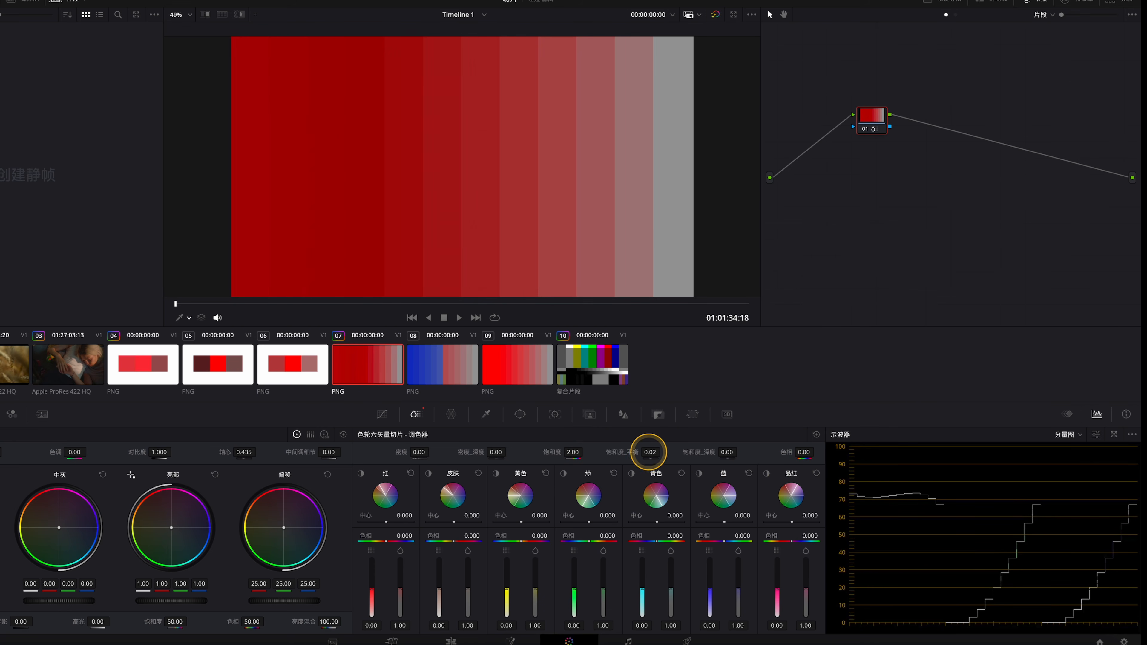
text(0)
key(Return)
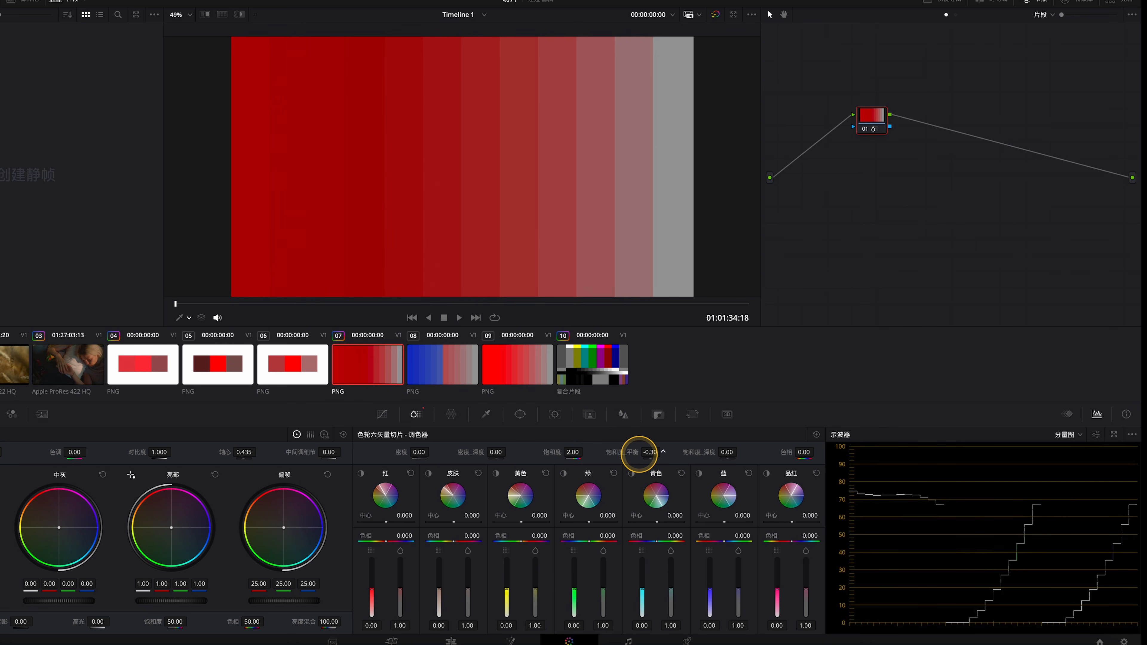
Vary clip 07's saturation balance at an overall saturation of 2.00, and compare a balance of -1.00 at saturation 1.40.
drag(644, 454, 686, 454)
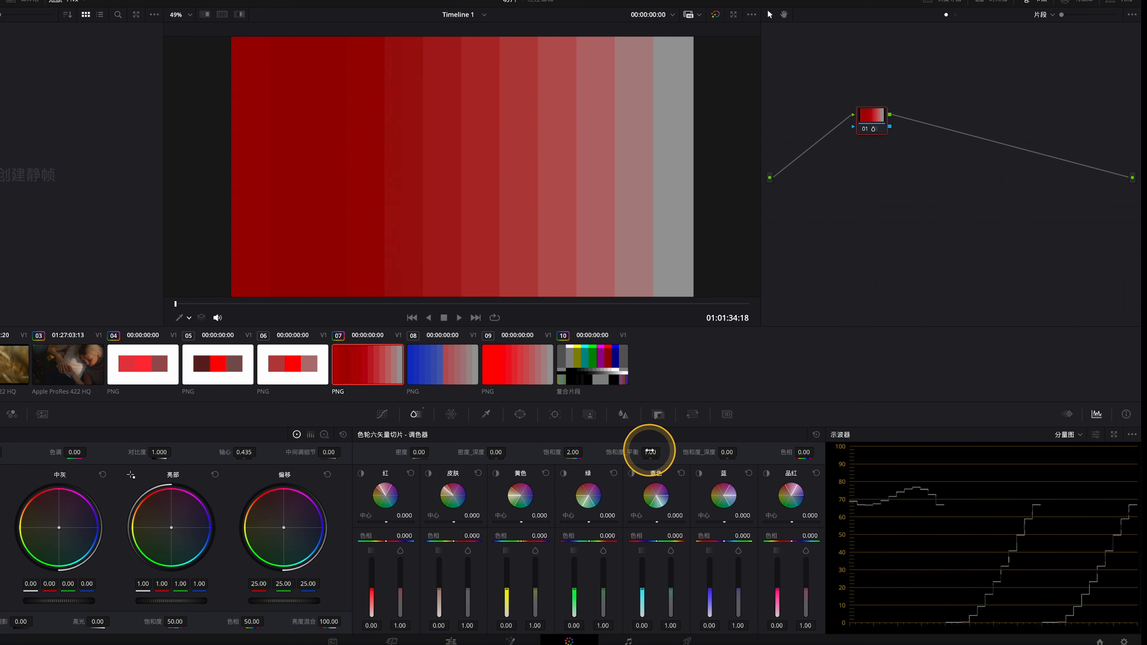
drag(674, 450, 768, 456)
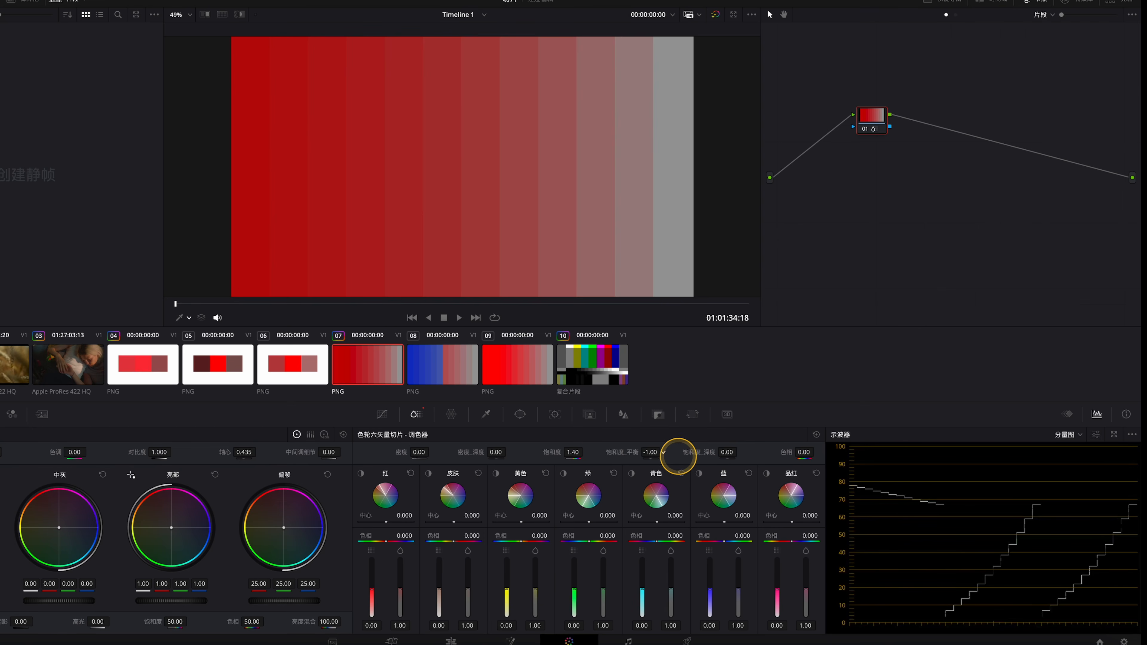
drag(678, 457, 732, 425)
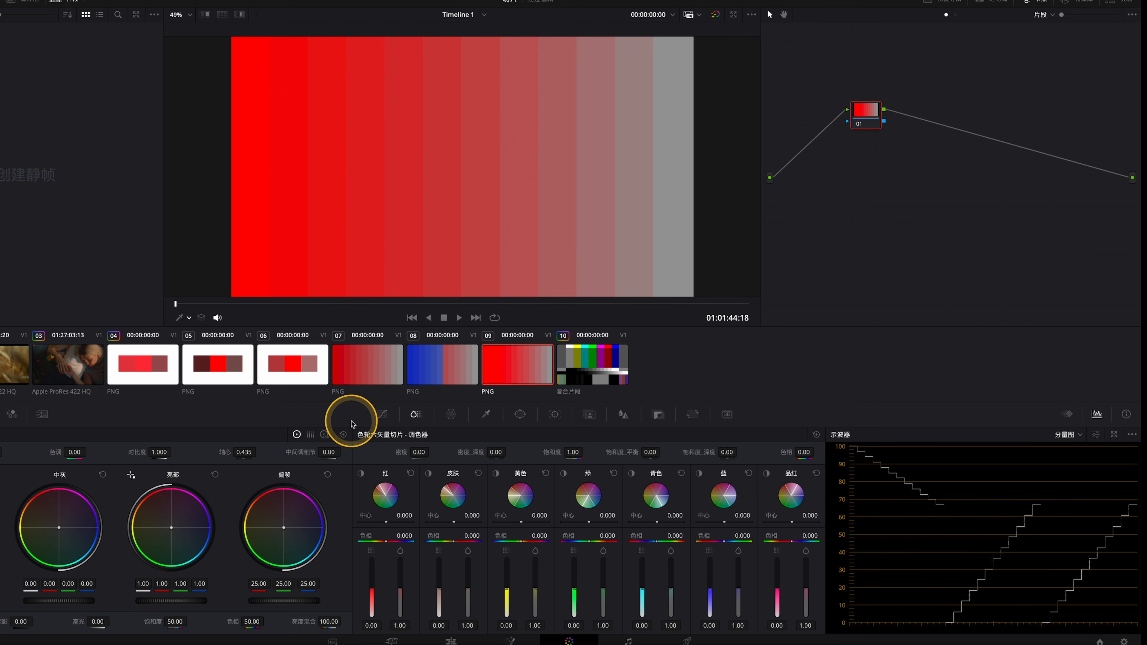
Raise clip 09's overall saturation to 2.00 at a saturation depth of -1.00, and show the vectorscope.
click(383, 414)
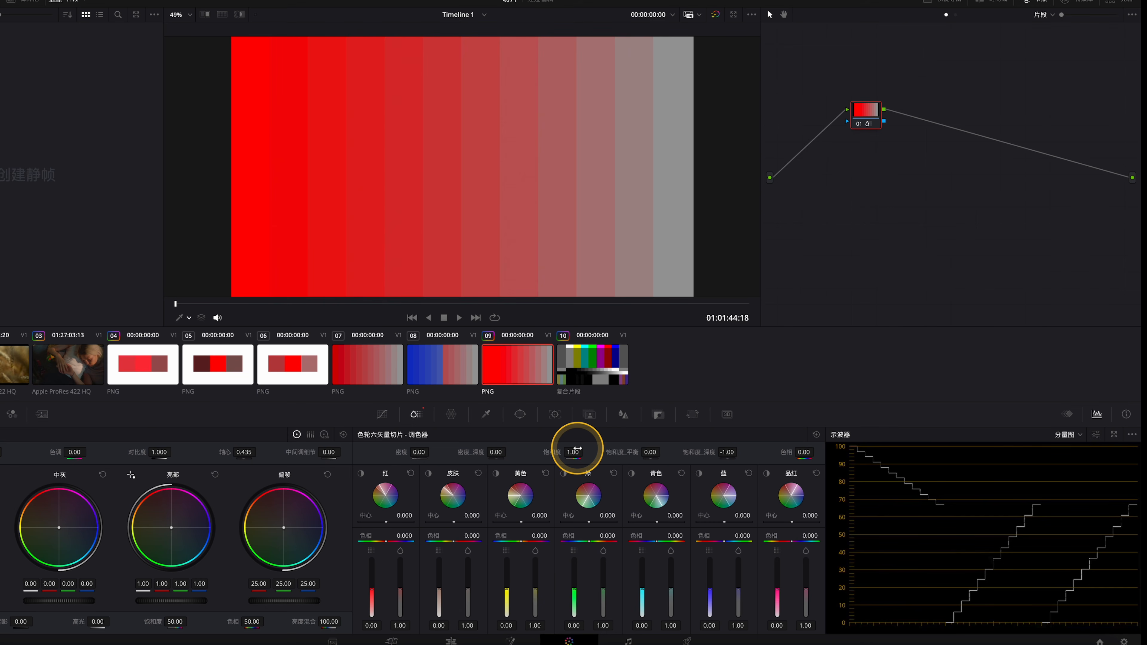
drag(577, 450, 601, 449)
click(1068, 435)
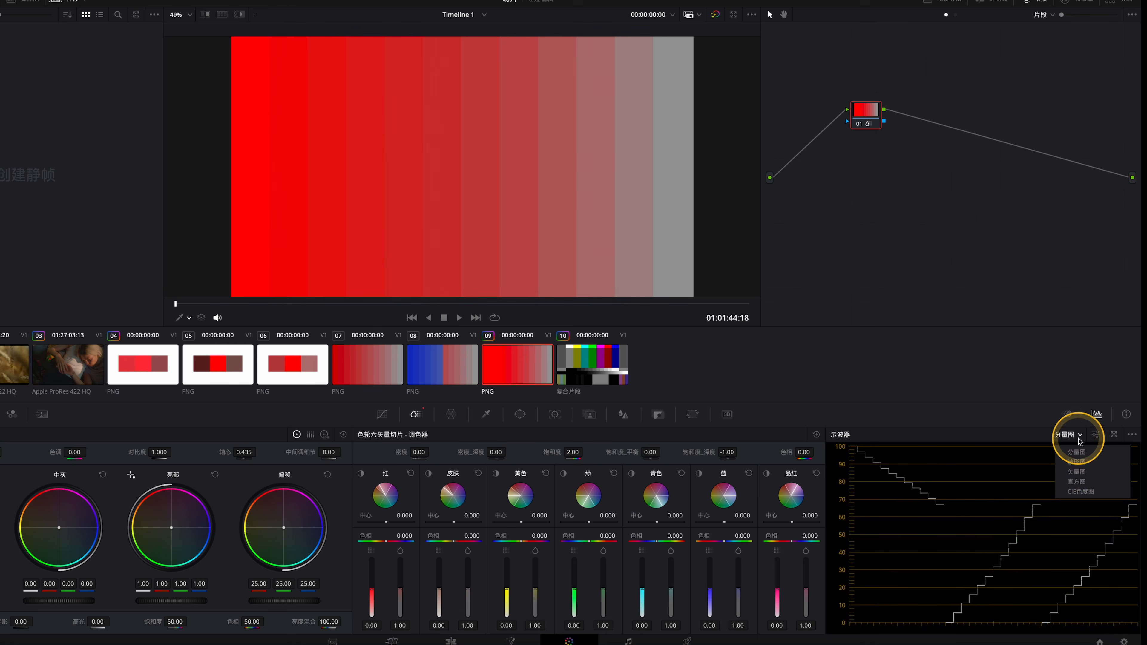
click(1077, 468)
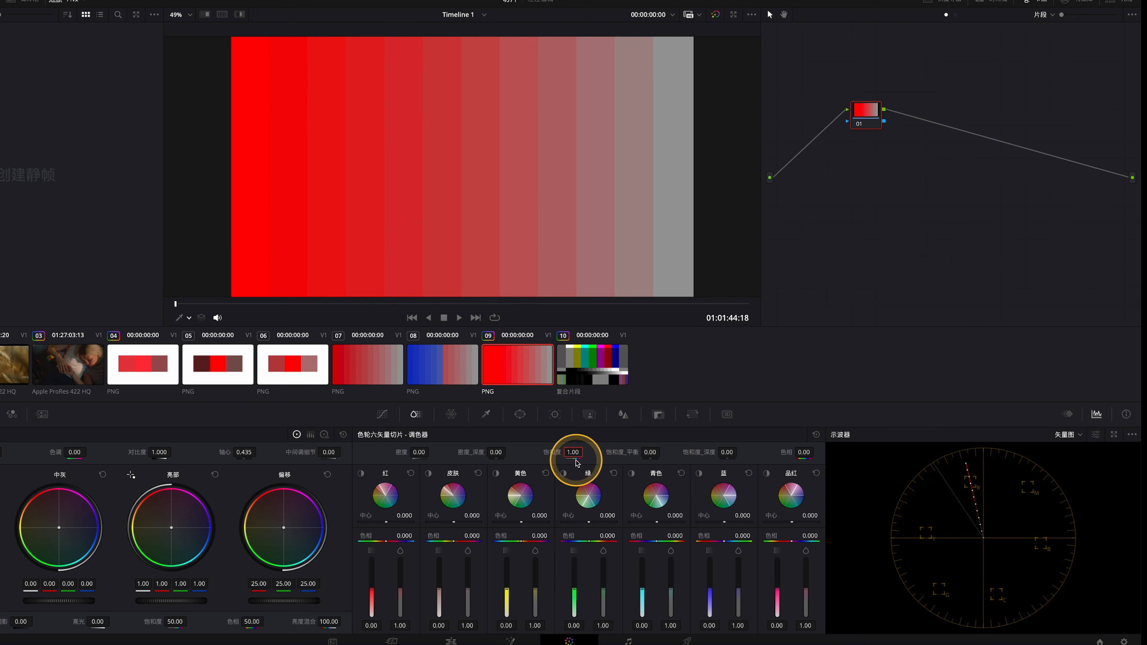
Compare overall saturation changes on clip 09 at saturation depths of 0.00 and -1.00, including a saturation of 0.60.
drag(574, 453, 613, 458)
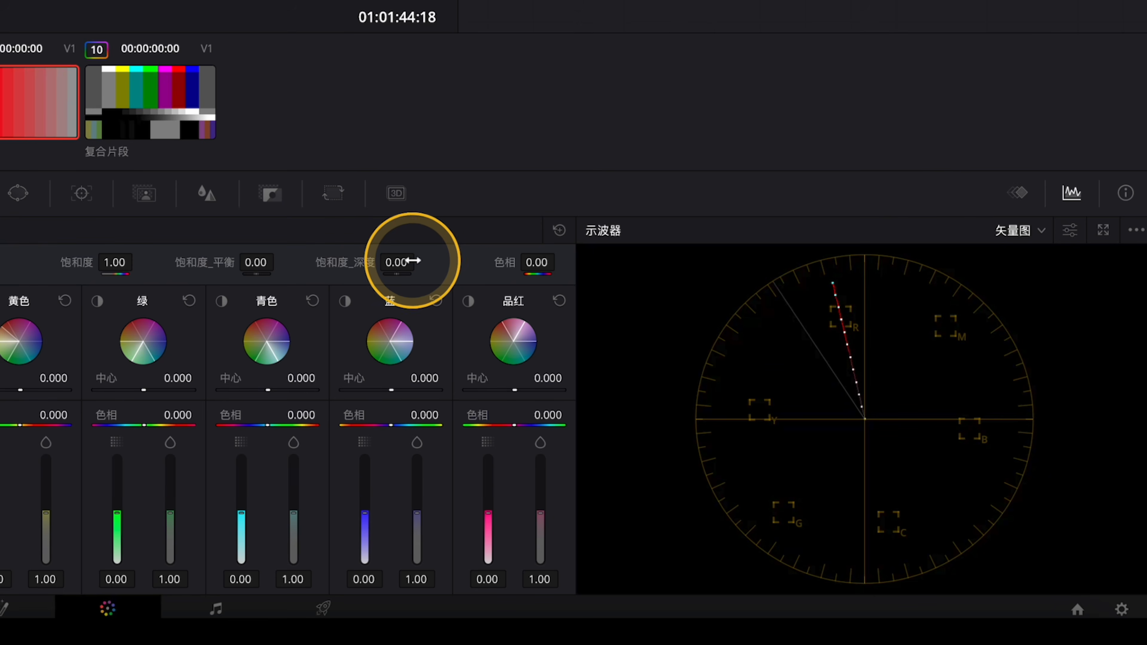
drag(405, 261, 337, 261)
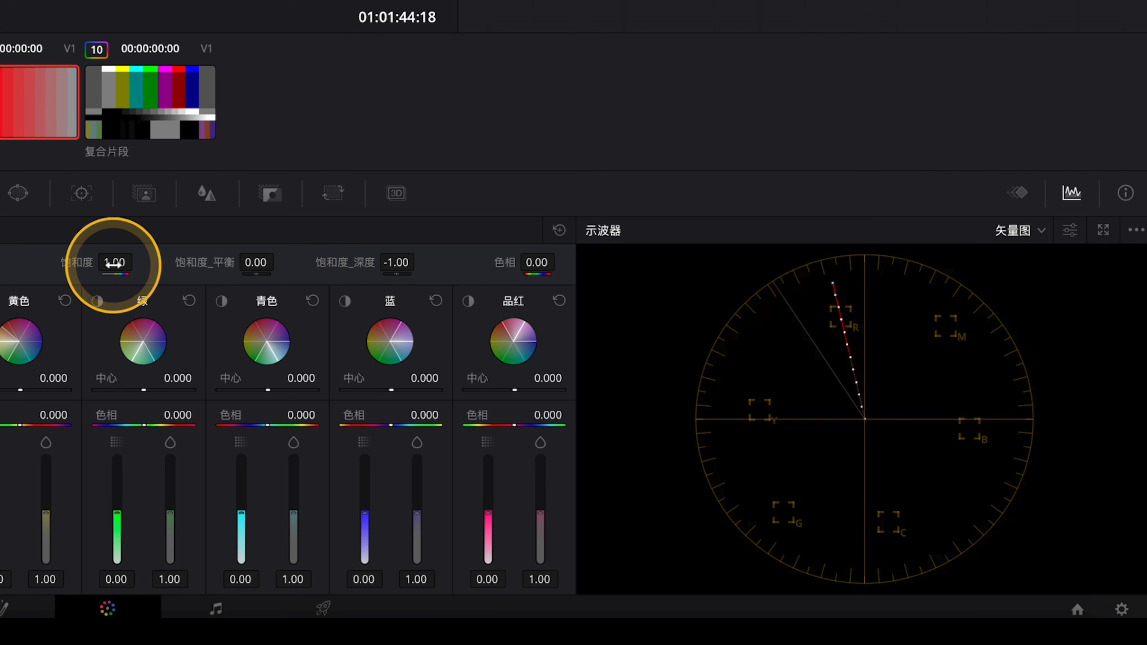
mouse_move(115, 265)
mouse_down()
mouse_move(247, 280)
mouse_move(169, 282)
mouse_move(198, 286)
mouse_up()
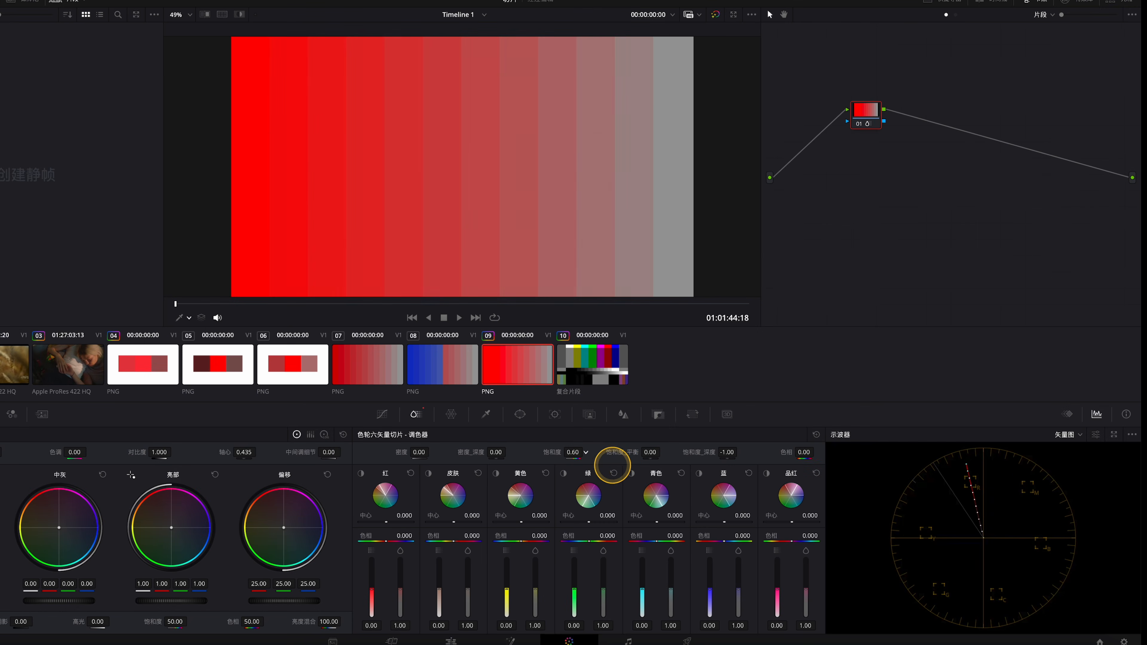
drag(634, 465, 667, 466)
drag(577, 452, 286, 448)
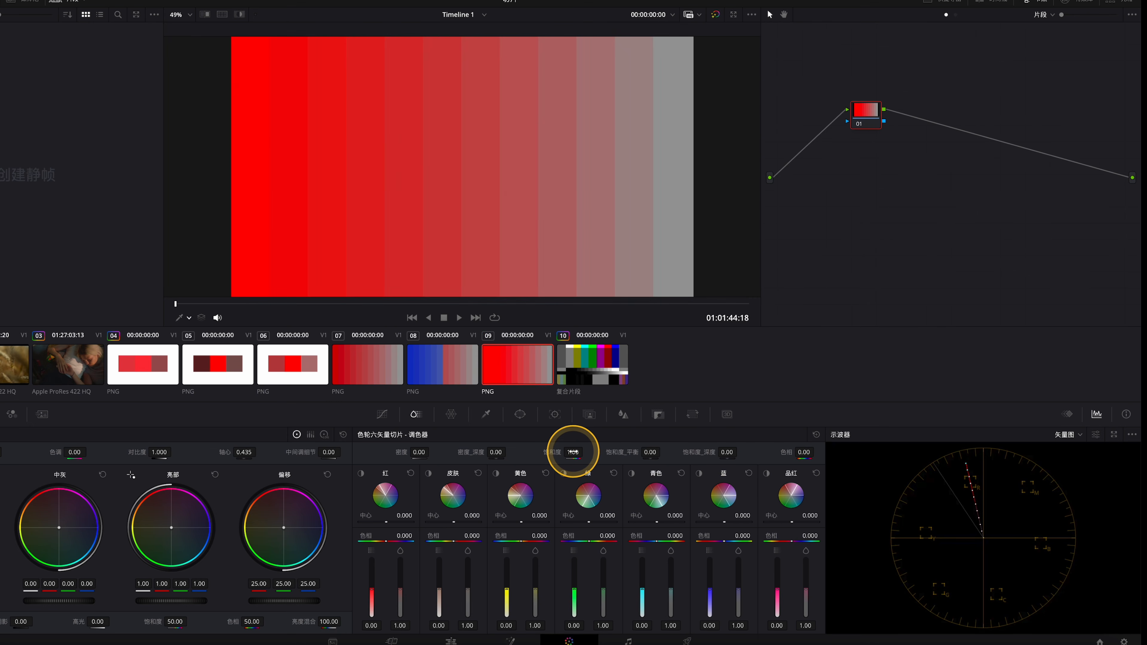
Try an overall saturation of 0.00 on clip 09, undo it, and lower the saturation again at a saturation depth of 1.00.
drag(573, 453, 545, 451)
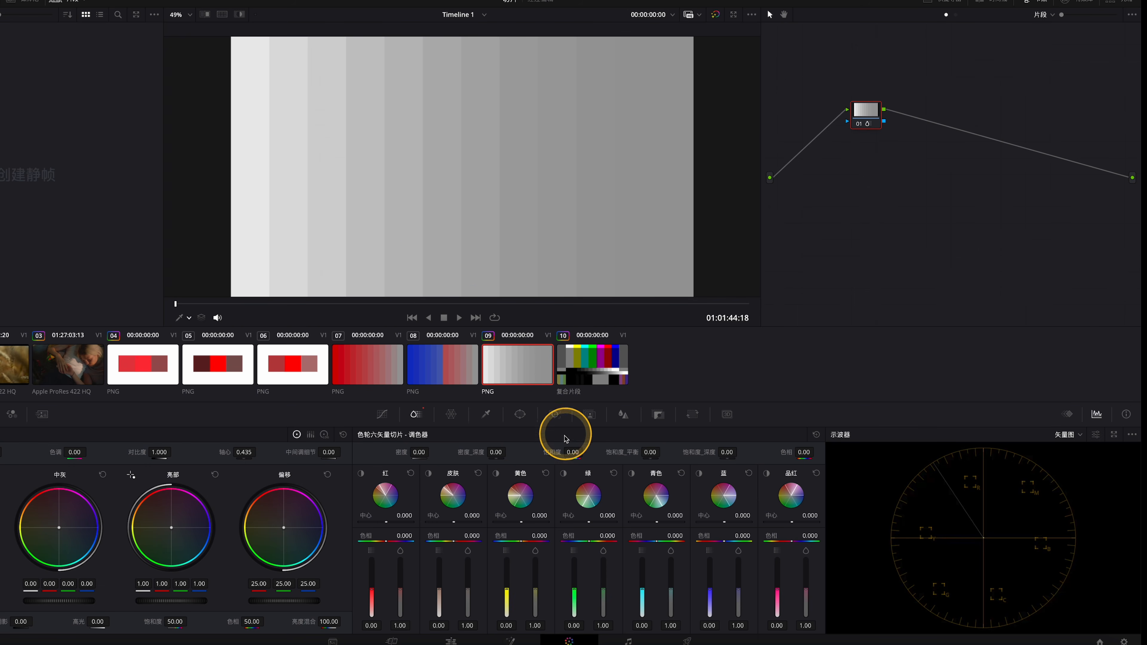
key(super+z)
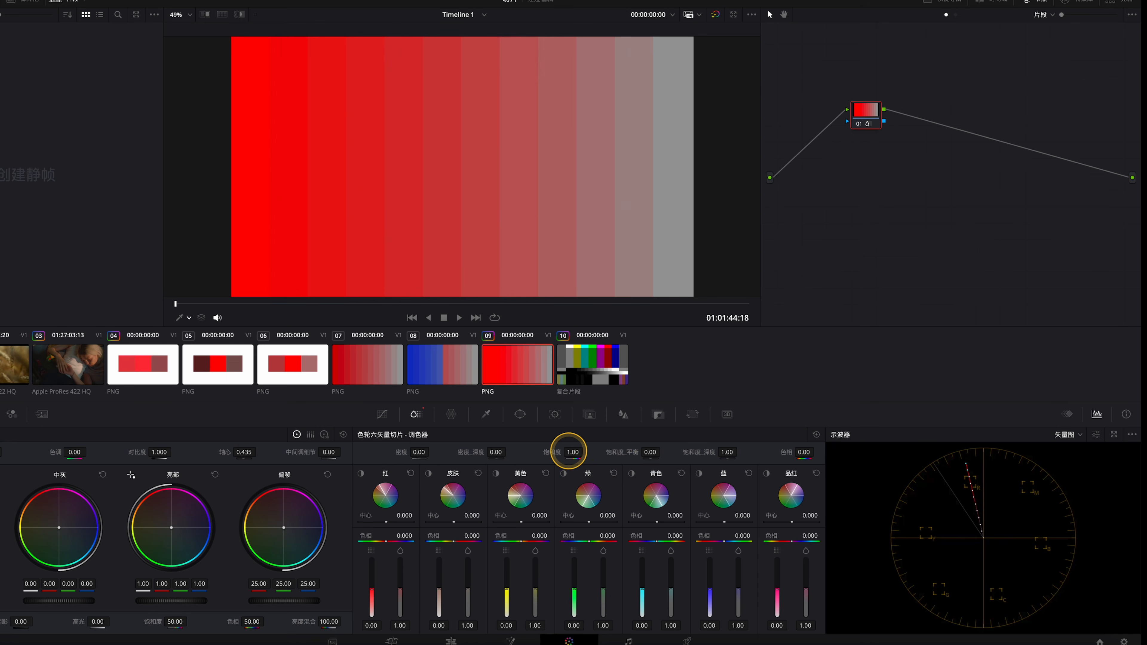
drag(564, 451, 509, 461)
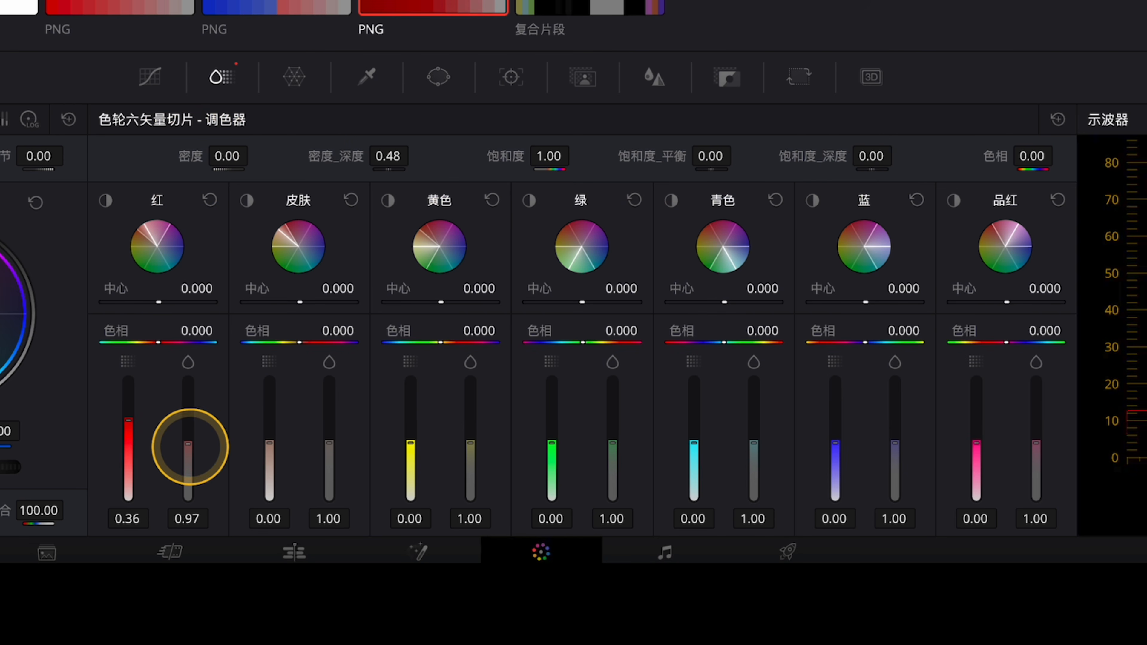
Try a red slice density of 0.43 and saturation of 1.40 on clip 09, and reset all ColorSlice adjustments.
drag(190, 447, 187, 422)
drag(128, 421, 186, 412)
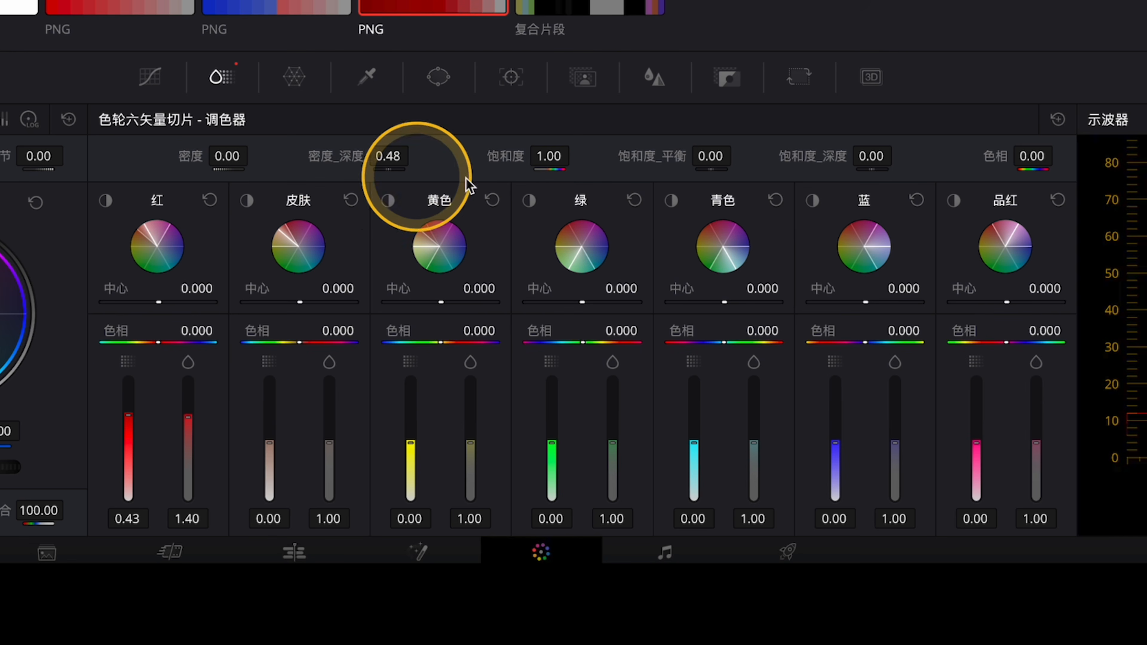
click(1059, 123)
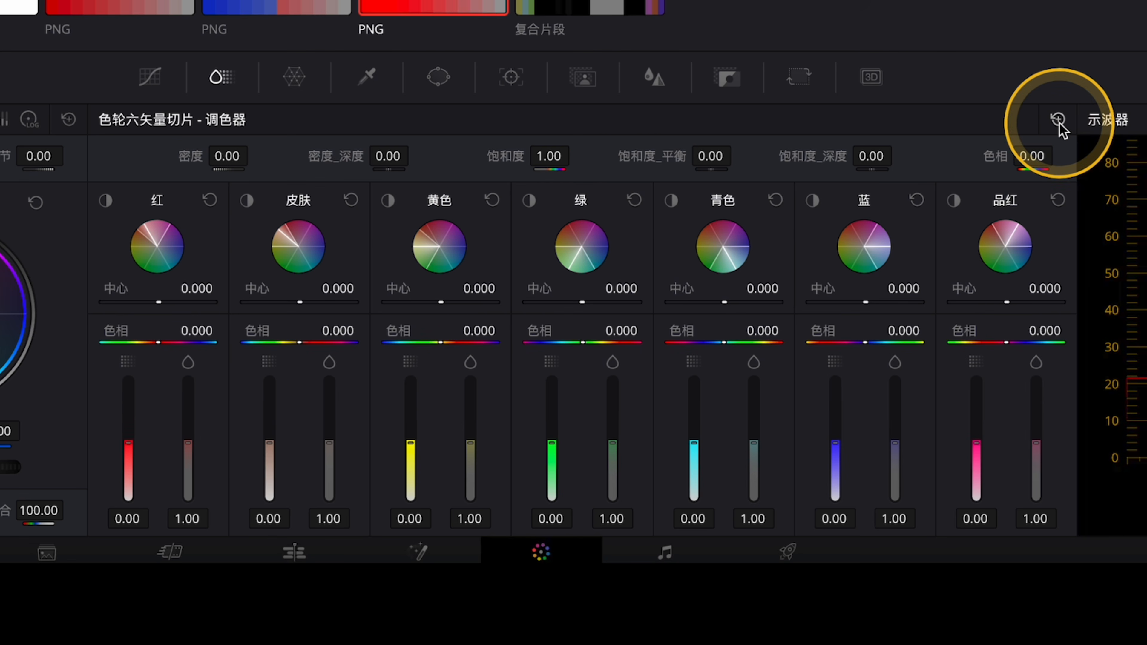
Try shifting the overall hue of clip 09's red steps through -0.74.
mouse_move(1040, 160)
mouse_down()
mouse_move(999, 159)
mouse_move(1066, 166)
mouse_move(1027, 172)
mouse_up()
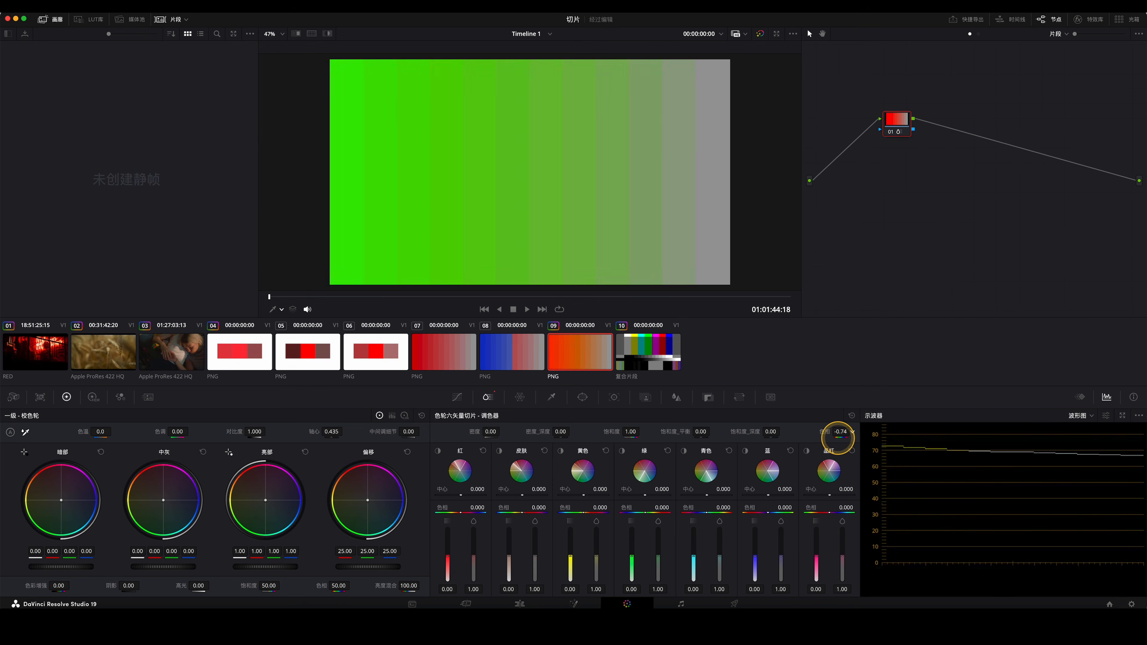
drag(838, 437, 845, 435)
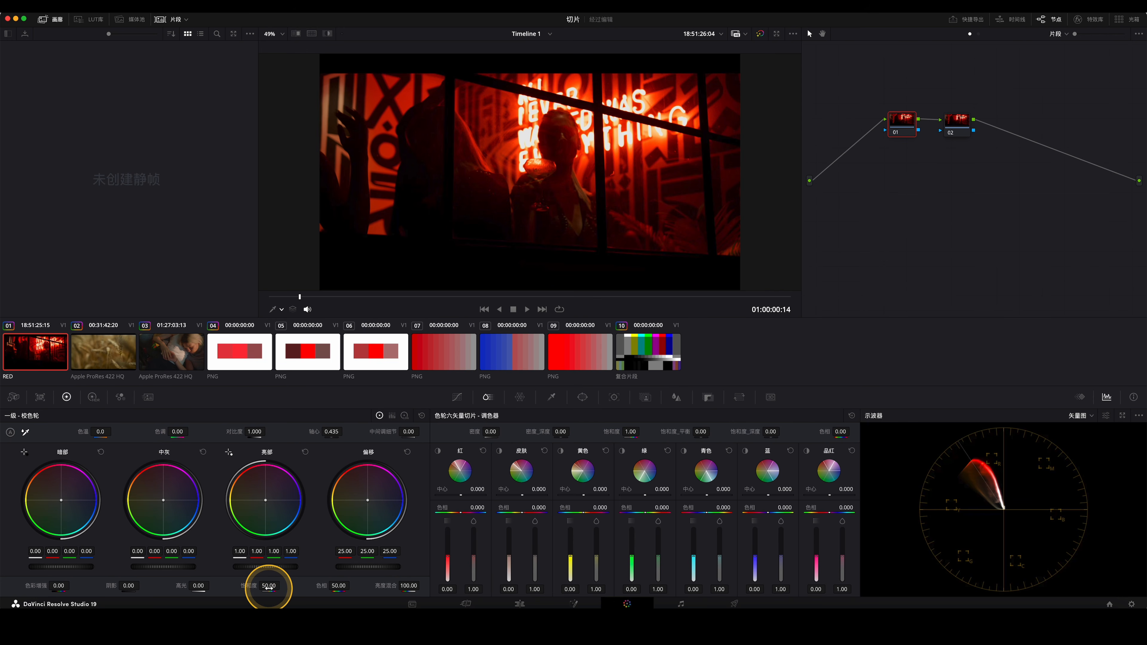
Raise the primaries saturation of clip 01's first node to 86.40, inspect the neon shot enlarged, and disable the node.
drag(280, 588, 343, 590)
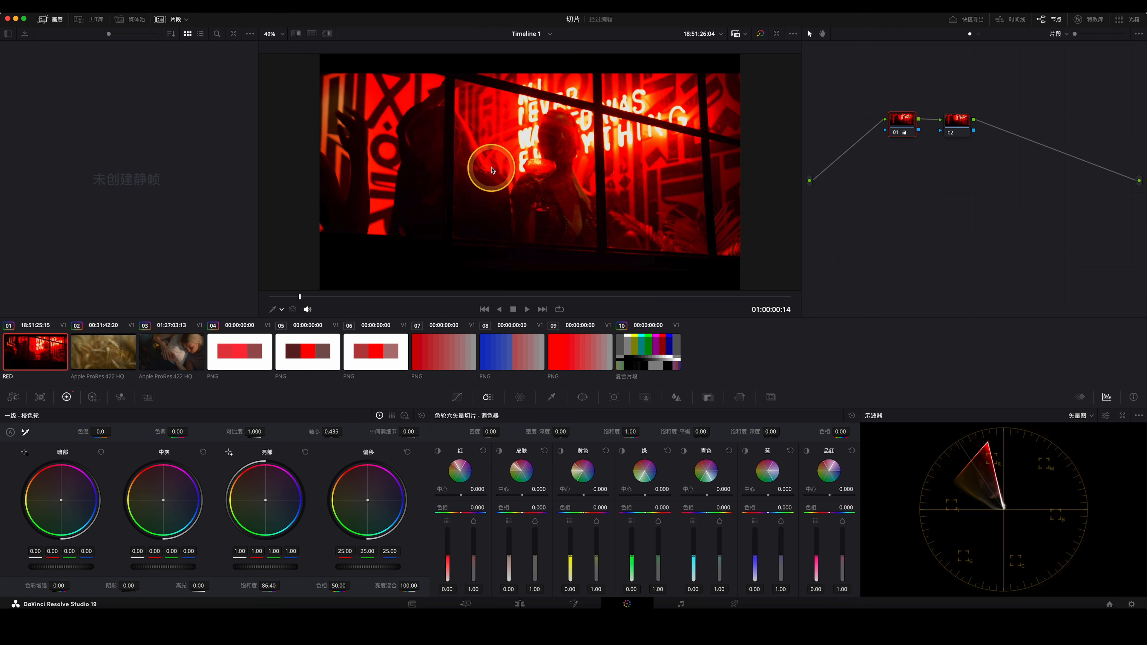
scroll(495, 135, up, 5)
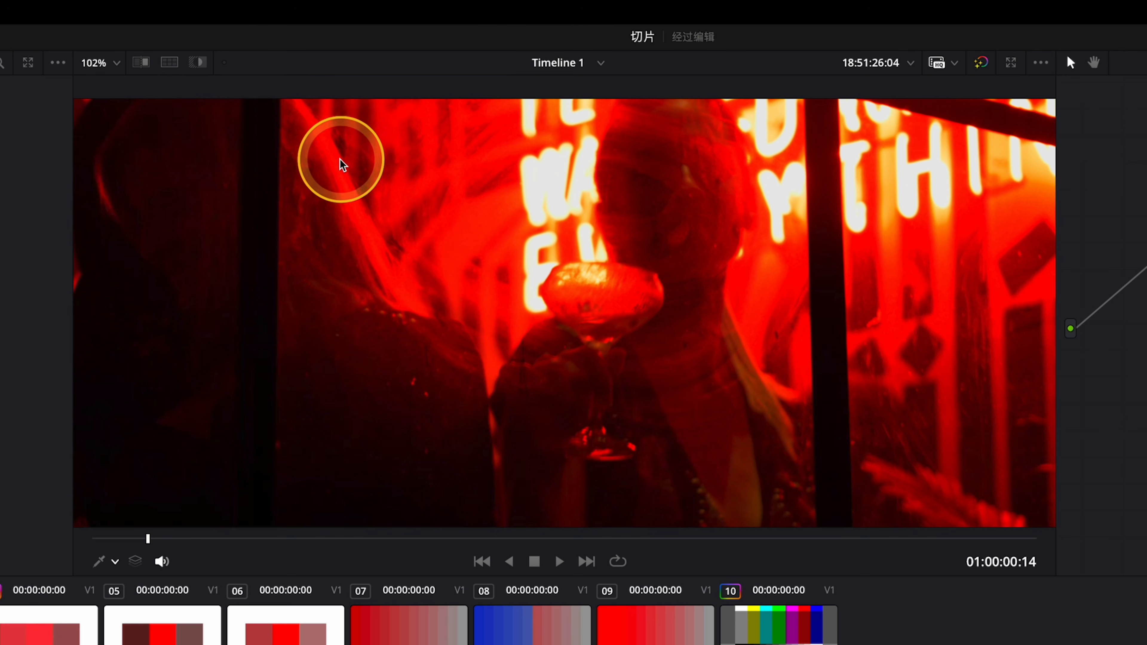
click(1145, 266)
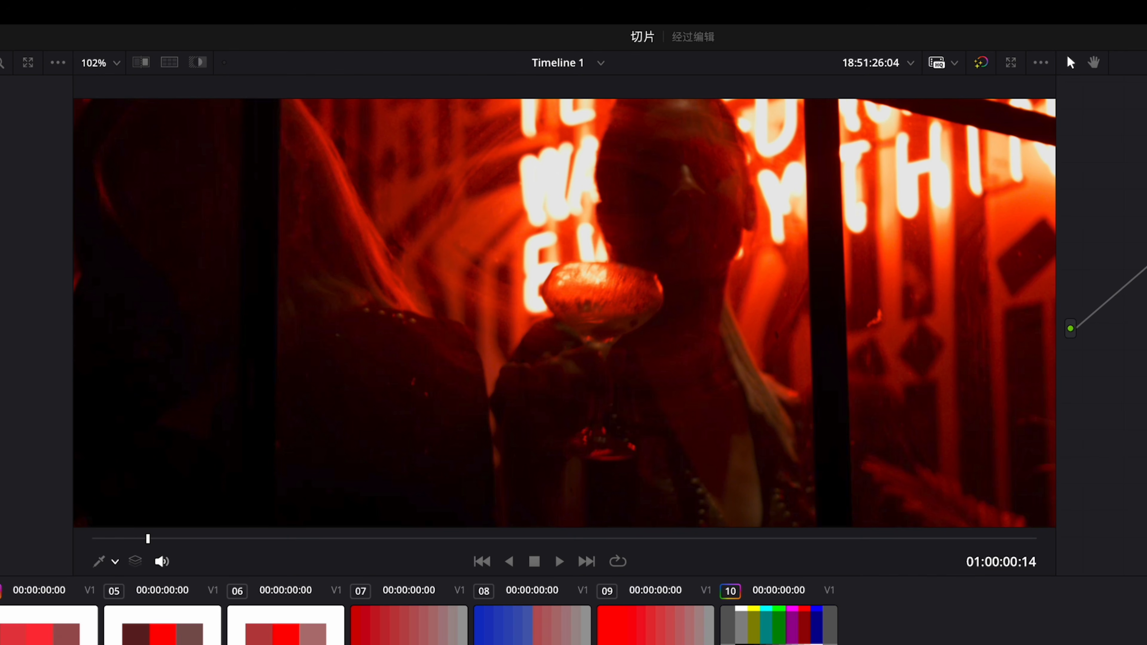
key(super+d)
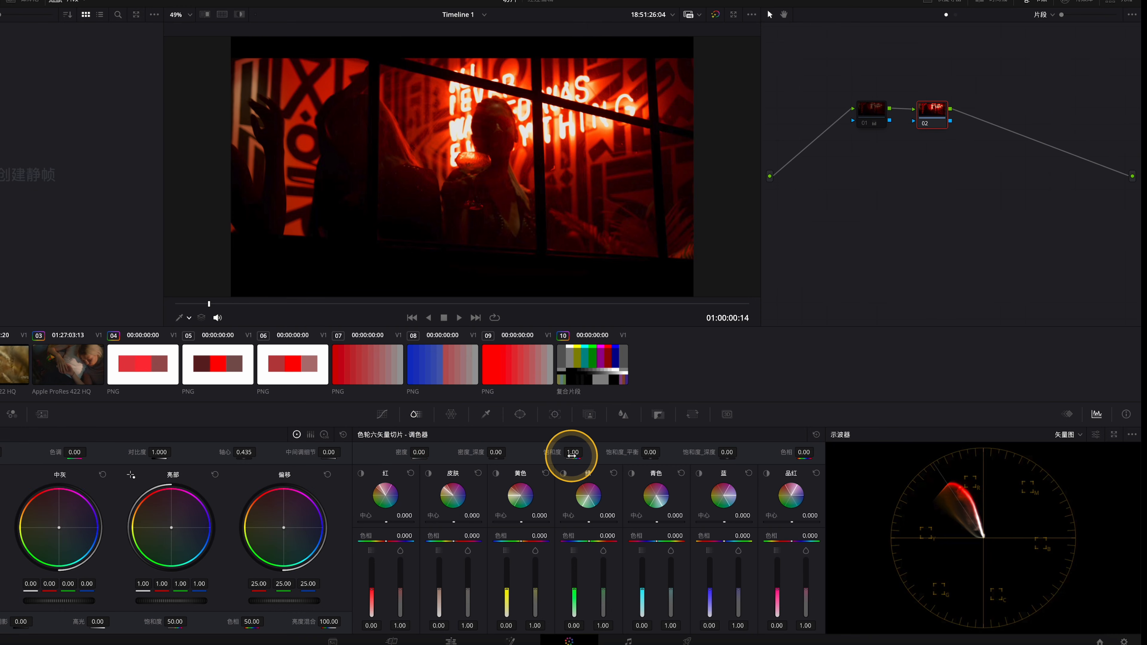
Raise the overall ColorSlice saturation on clip 01's node 02 to 2.00, and vary it through 1.84 to 1.86.
drag(572, 456, 586, 452)
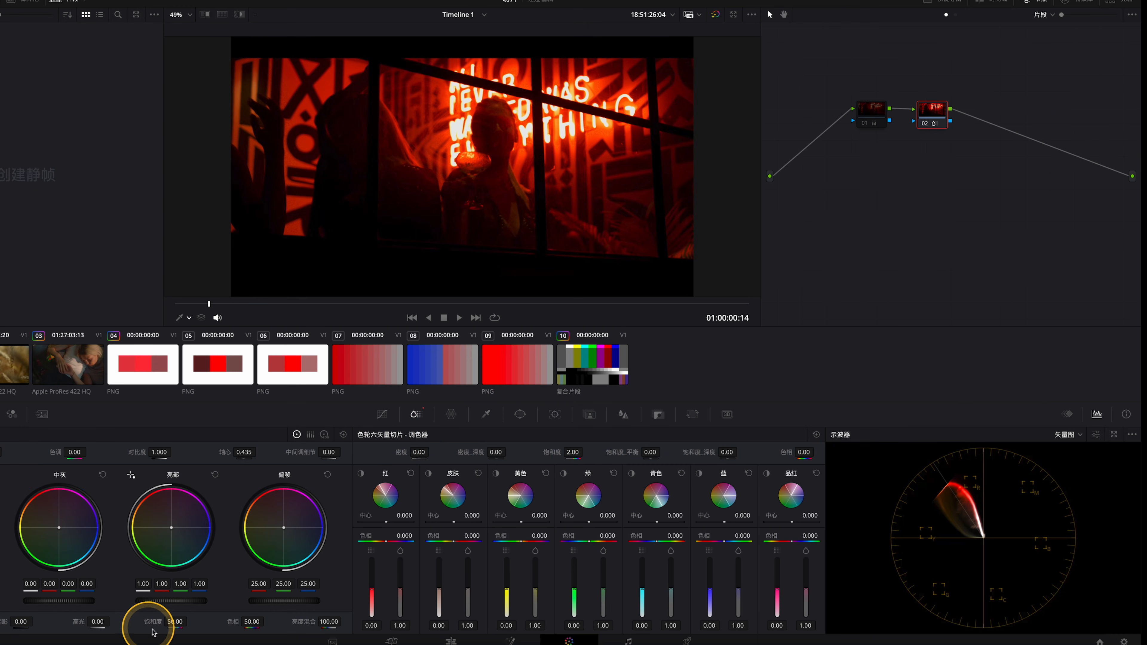
drag(581, 456, 609, 457)
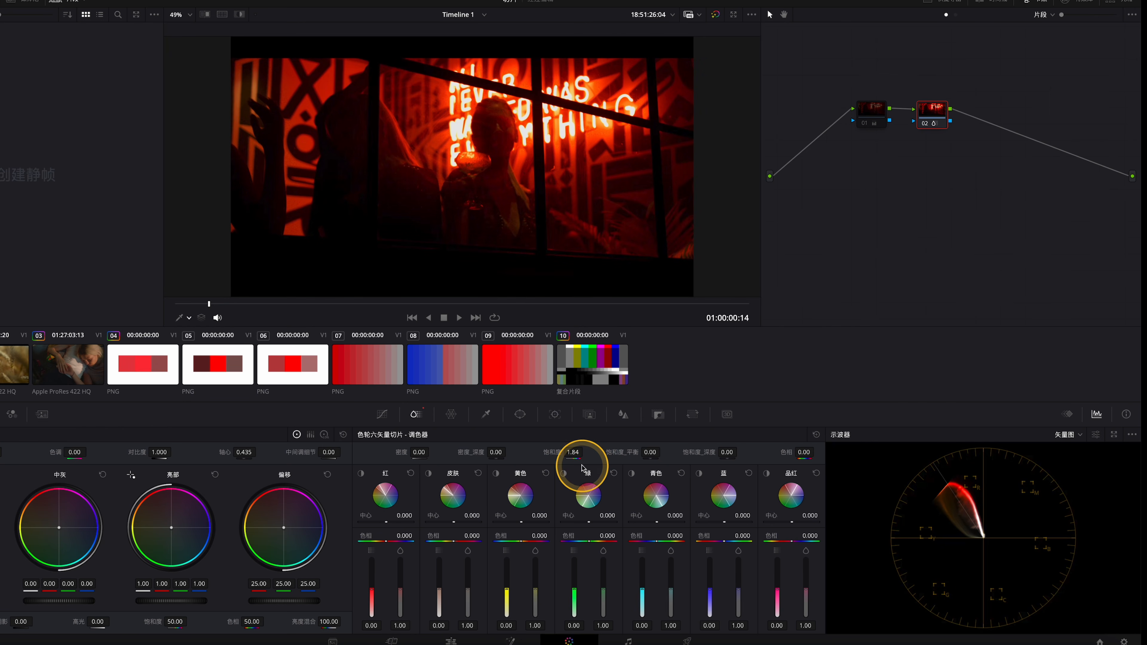
drag(577, 450, 627, 456)
Compare the primaries saturation of node 01 with the ColorSlice saturation of node 02 by toggling the two nodes.
click(922, 122)
click(862, 122)
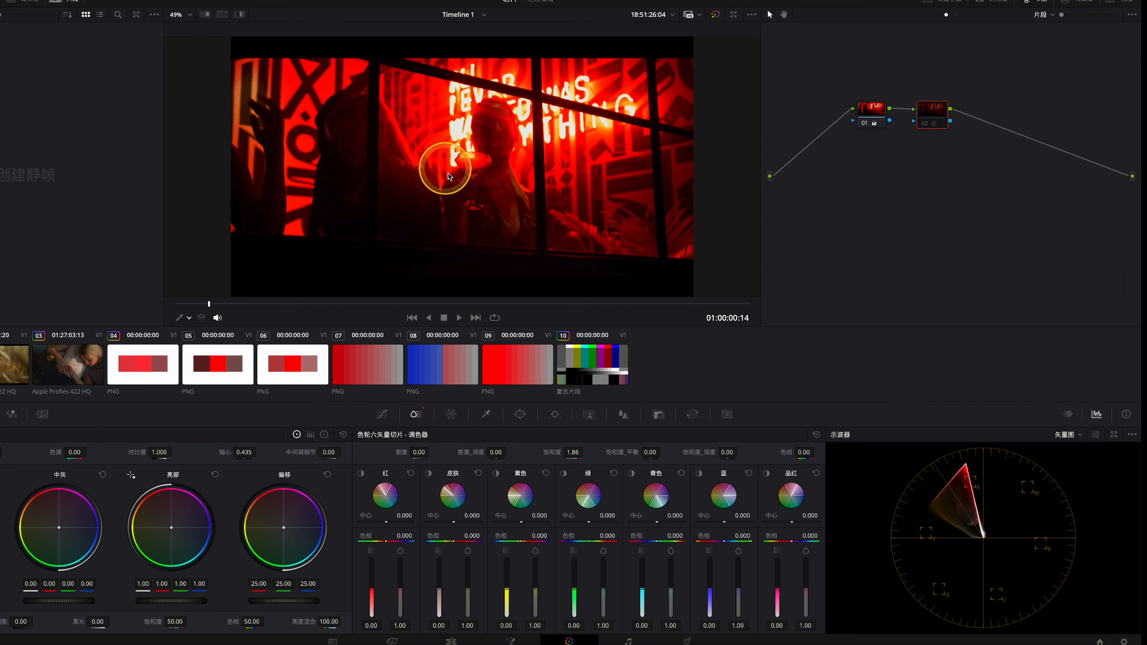
click(866, 125)
click(922, 124)
Stack serial nodes 03 and 04 after node 02 on clip 01, with overall ColorSlice saturation at 2.00, and check the nodes.
drag(573, 452, 640, 456)
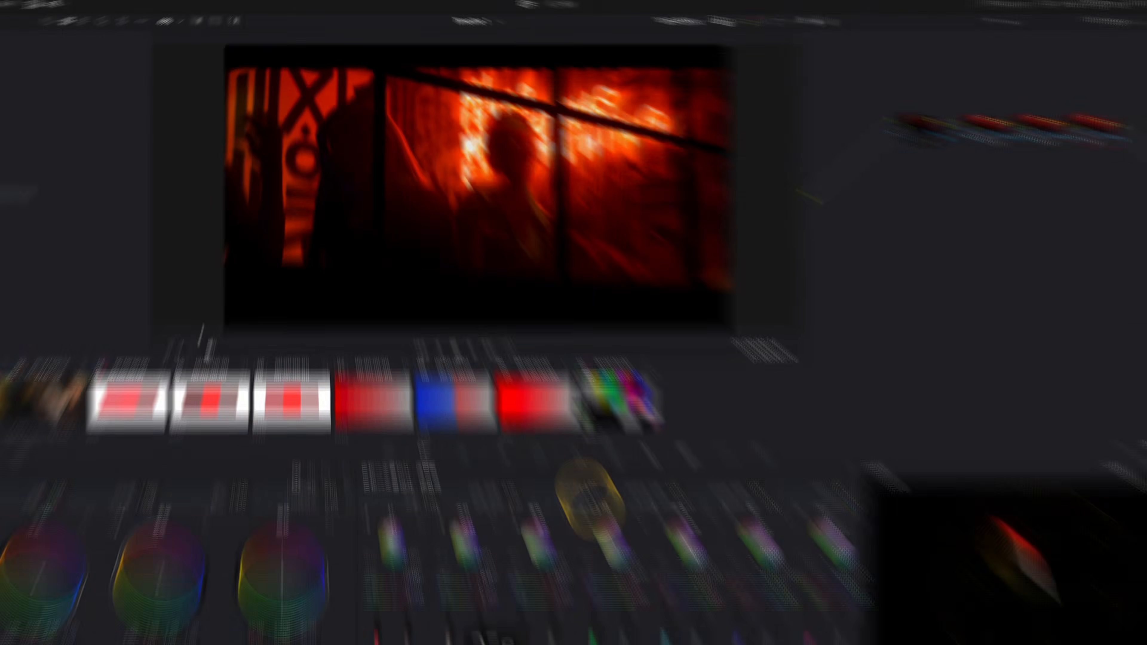
key(alt+s)
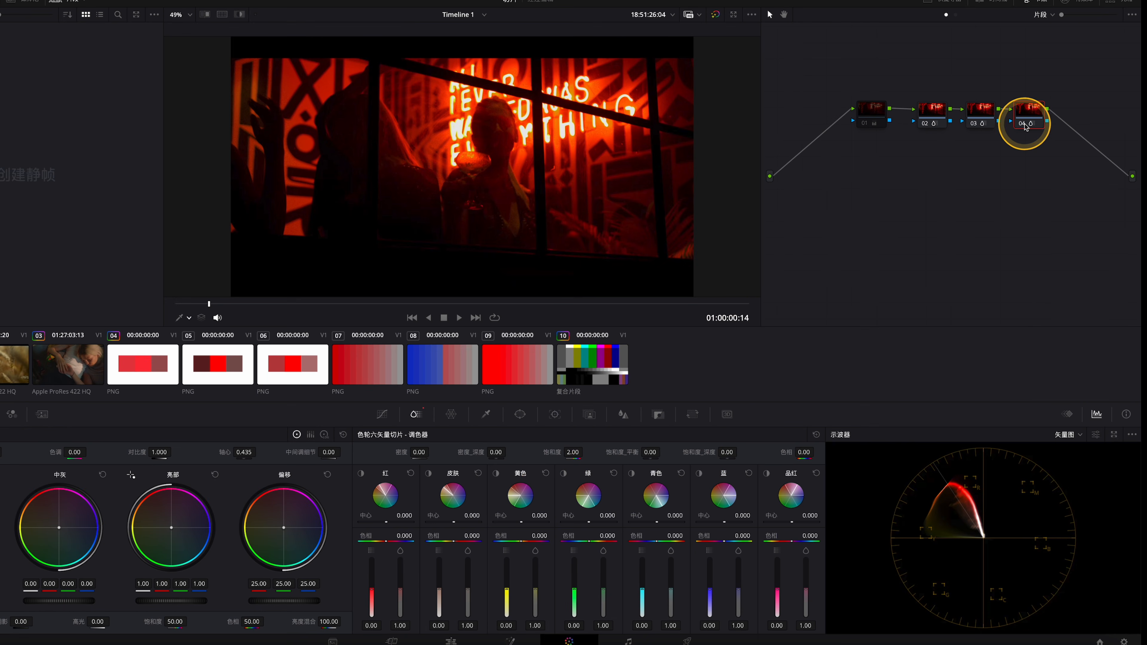
click(974, 123)
click(928, 124)
click(927, 124)
click(975, 124)
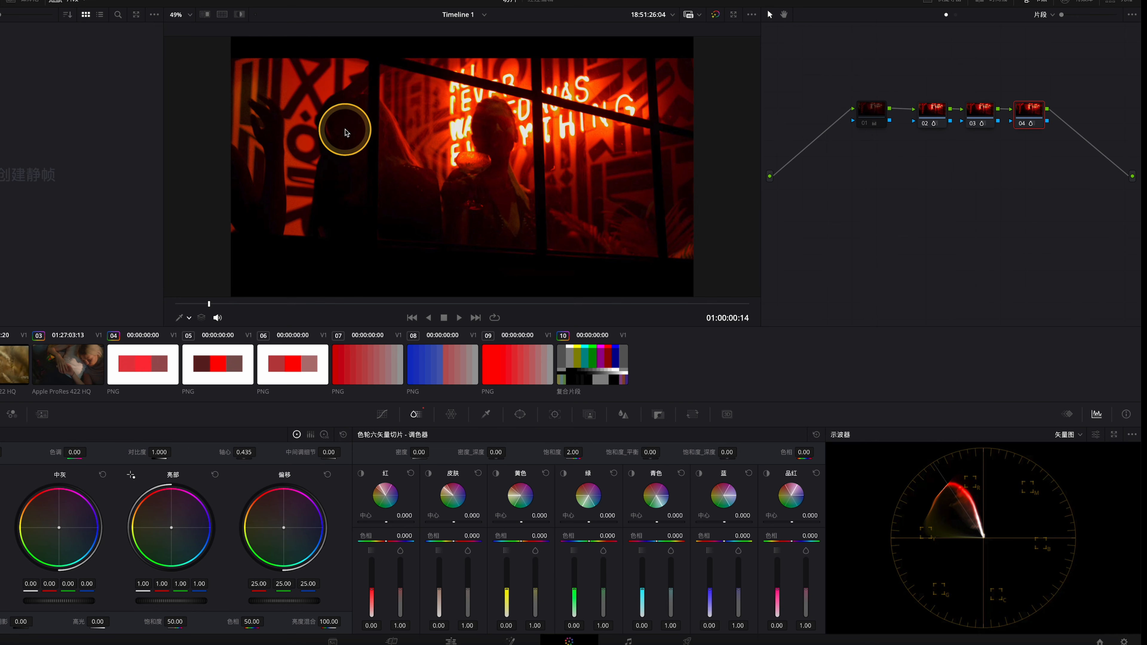
Open clip 02, the wheat shot, and rearrange its nodes 01 and 02 in the node graph.
click(4, 367)
click(4, 365)
click(914, 112)
drag(870, 117, 801, 70)
click(853, 117)
click(854, 117)
drag(935, 112, 903, 119)
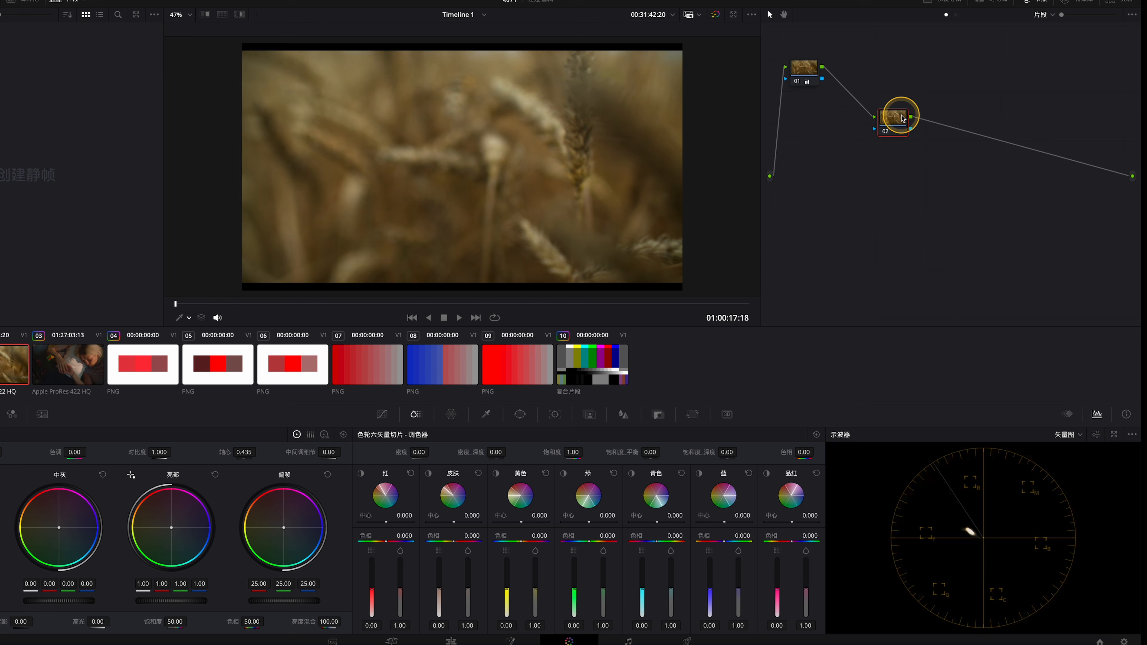
At 01:00:23:07, try a primaries saturation change on node 02, and set its overall ColorSlice saturation to 2.00.
click(525, 303)
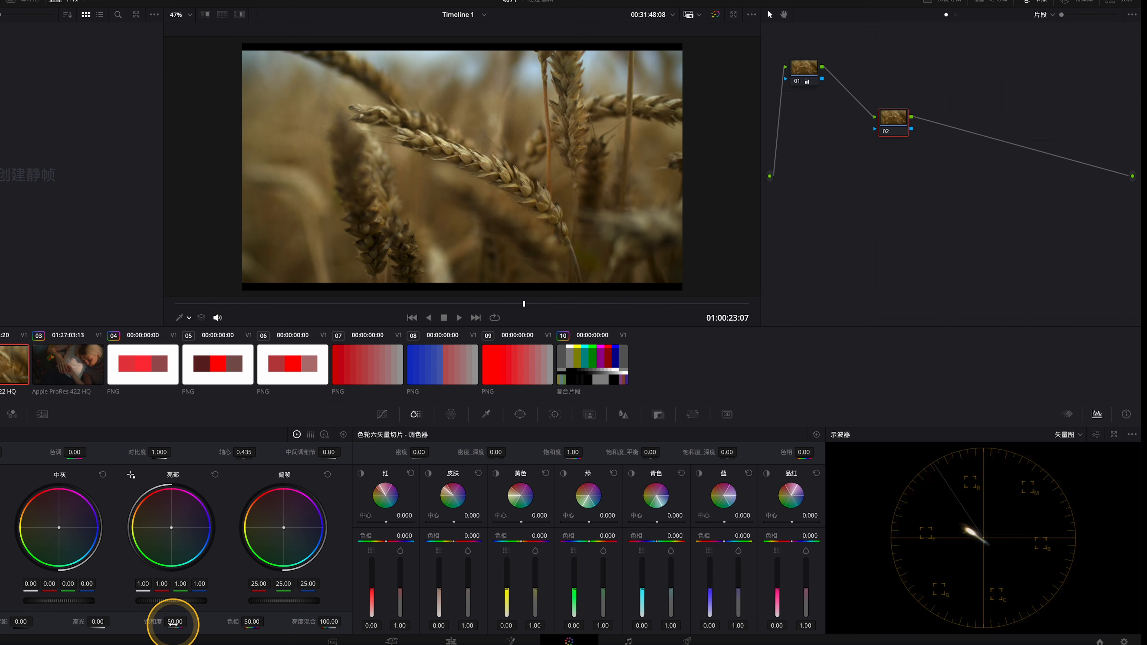
drag(186, 624, 591, 632)
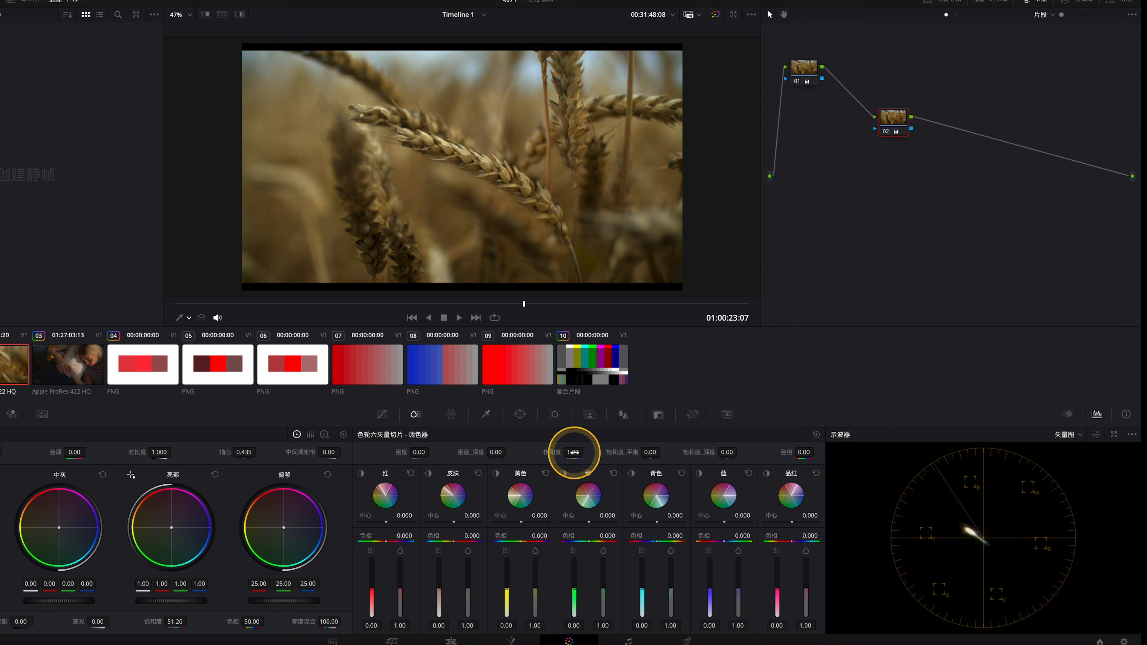
drag(576, 452, 660, 455)
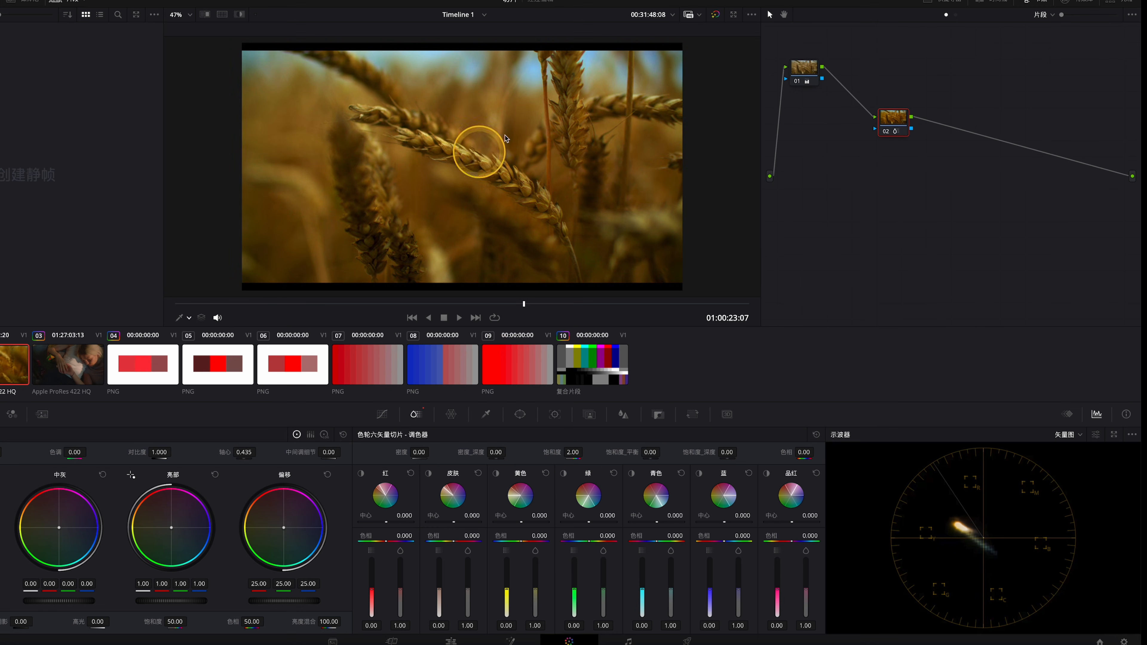
At 01:00:22:01, set clip 02's saturation depth to -1.00 and compare the effect at an overall saturation of 2.00.
click(444, 304)
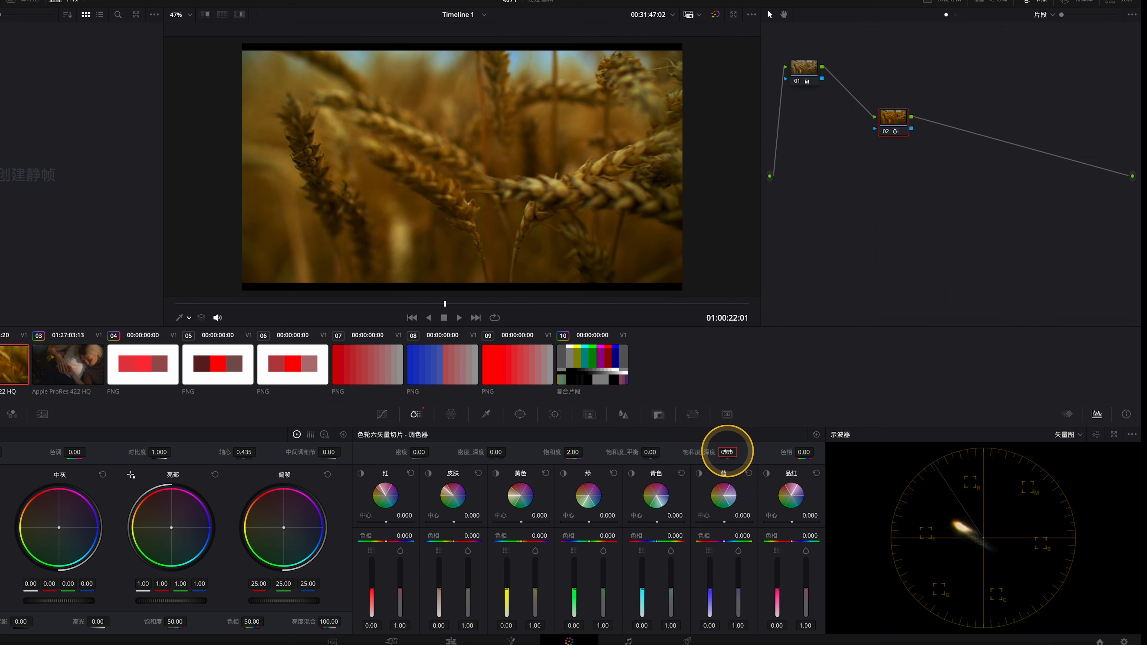
drag(727, 452, 648, 448)
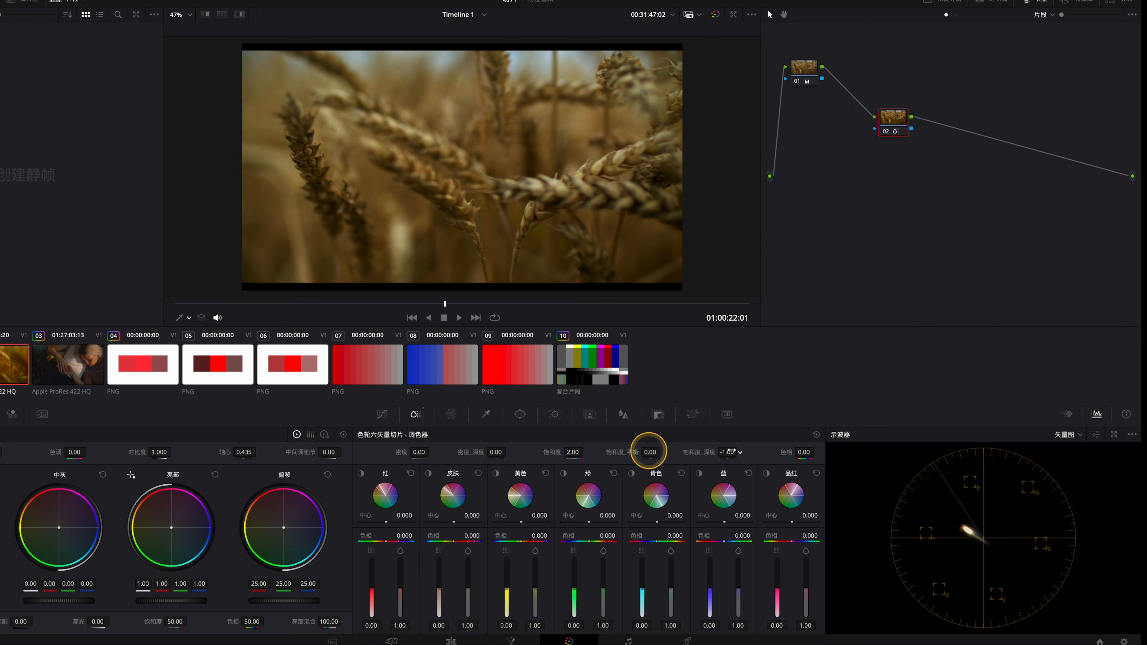
drag(549, 453, 582, 454)
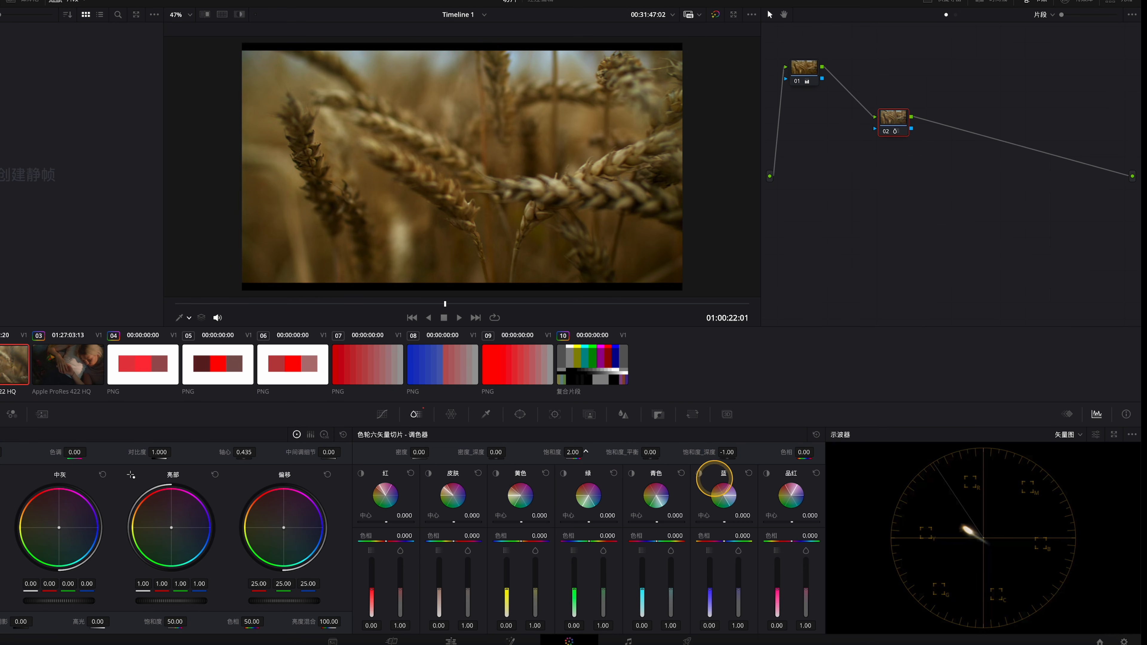
drag(886, 136, 886, 103)
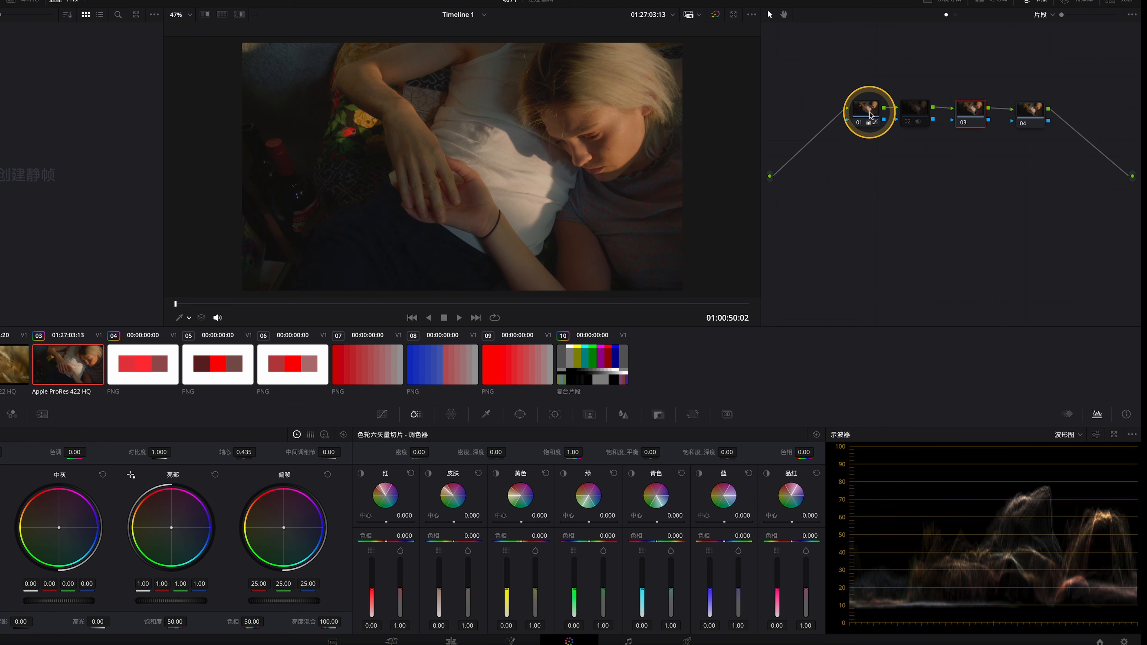
Spread out the four nodes of clip 03, the couple shot, and select node 03 for grading.
drag(867, 117, 810, 95)
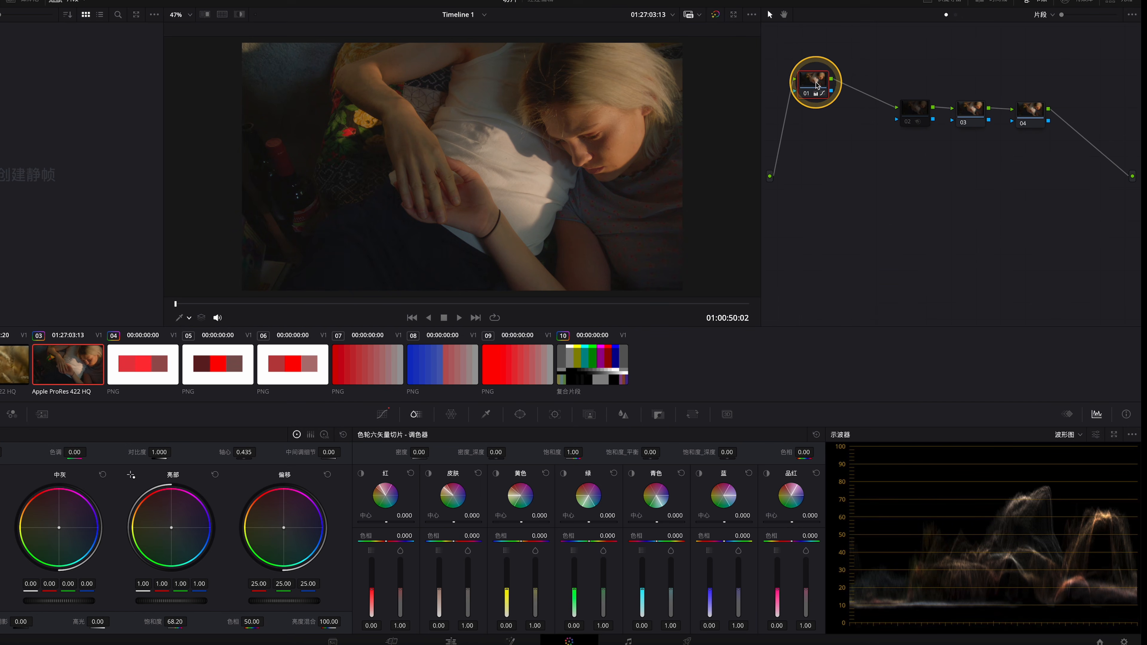
drag(910, 113, 879, 67)
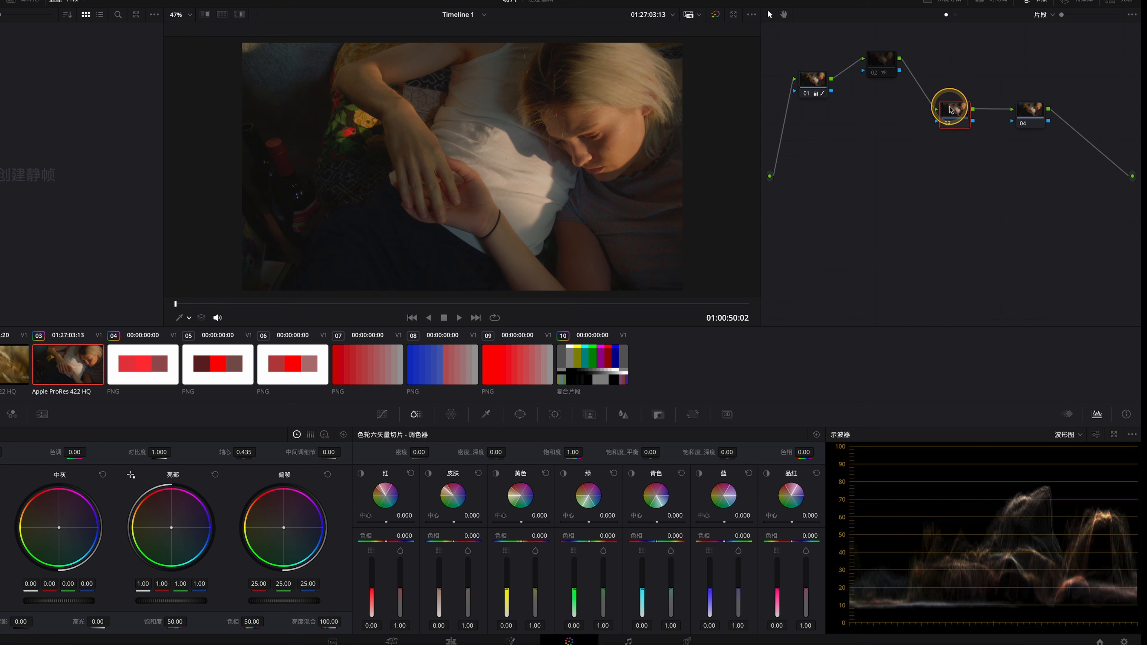
drag(1026, 111, 1024, 118)
click(948, 114)
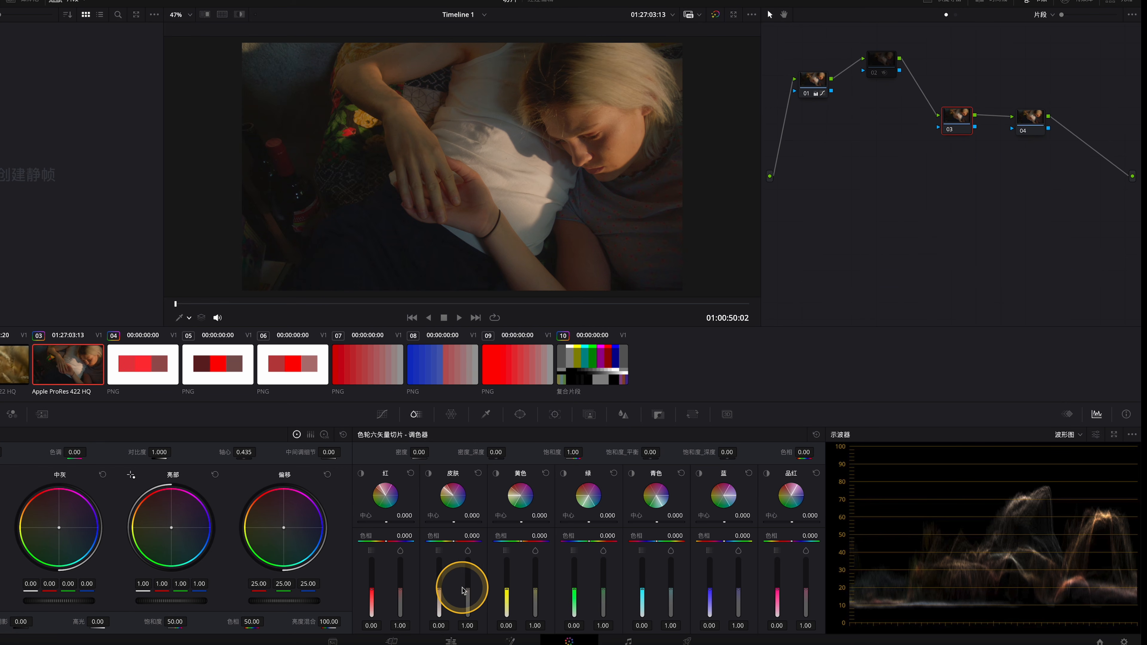
Raise the skin density on node 03 of the couple shot and inspect the hands, shirt and face up close for noise.
drag(443, 593, 442, 571)
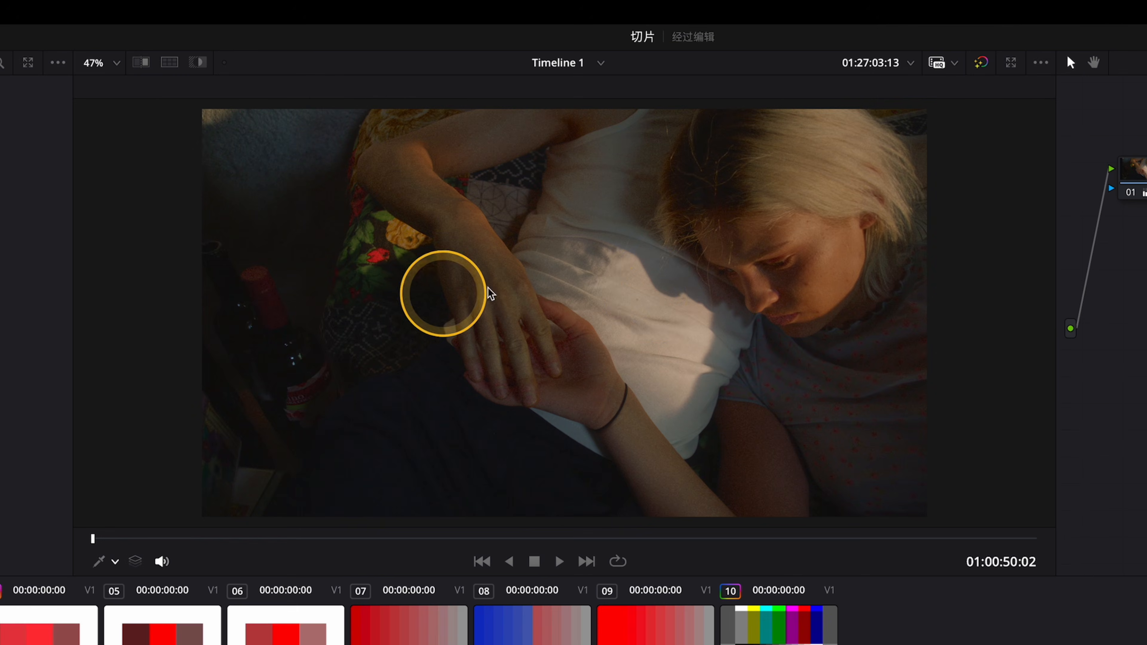
scroll(584, 386, up, 8)
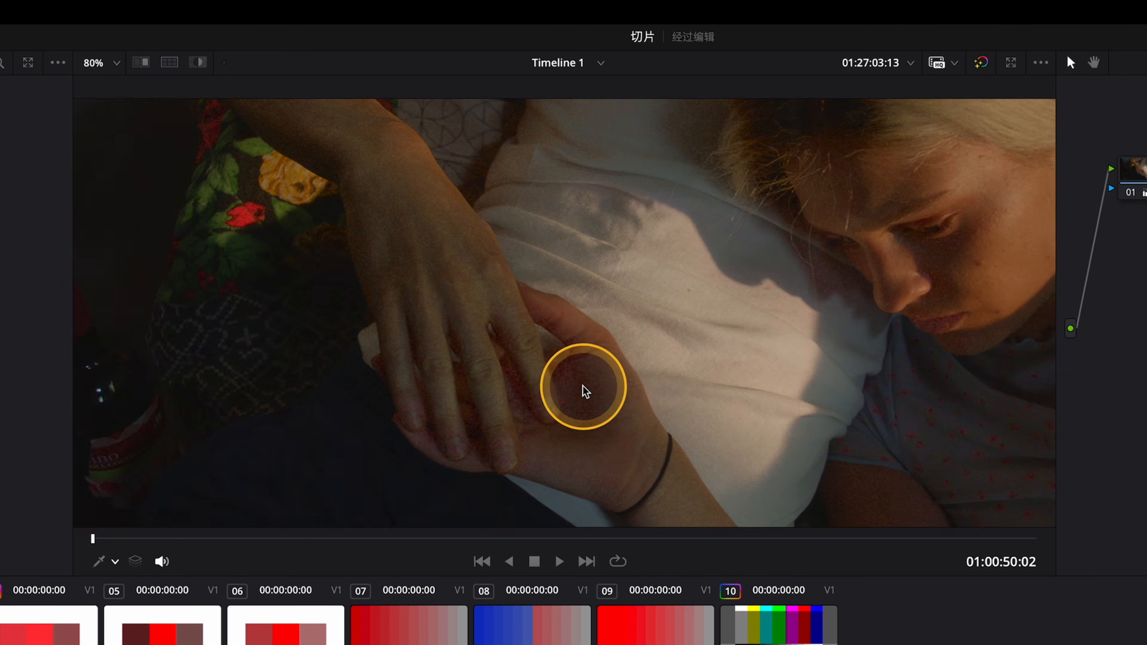
scroll(691, 404, down, 3)
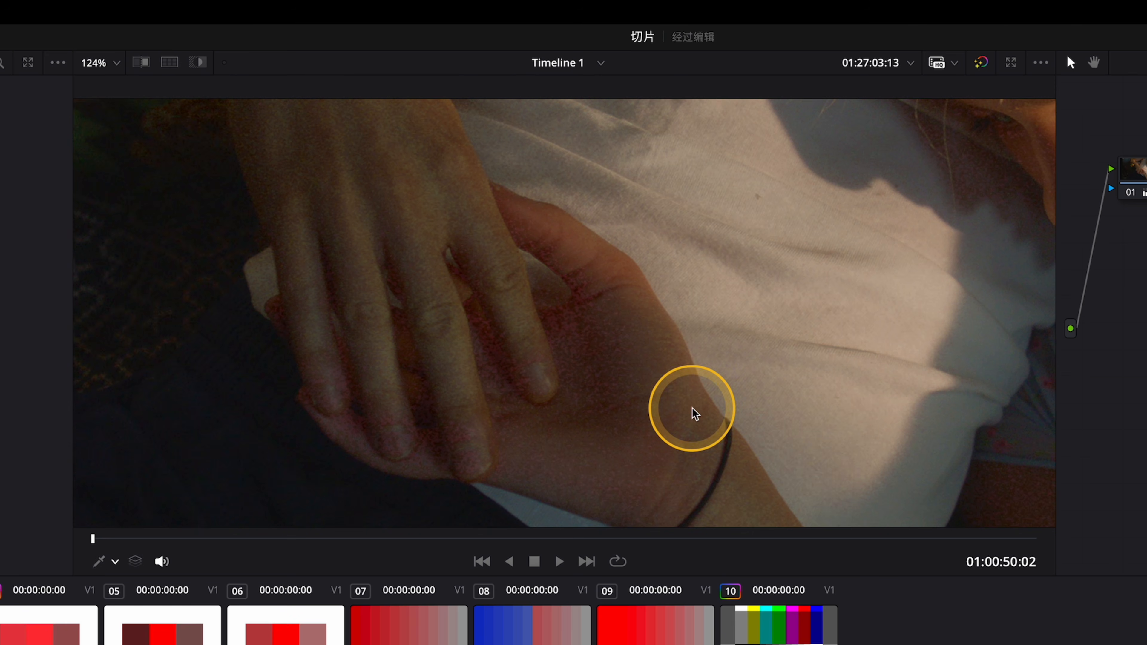
scroll(684, 406, down, 2)
scroll(683, 406, up, 4)
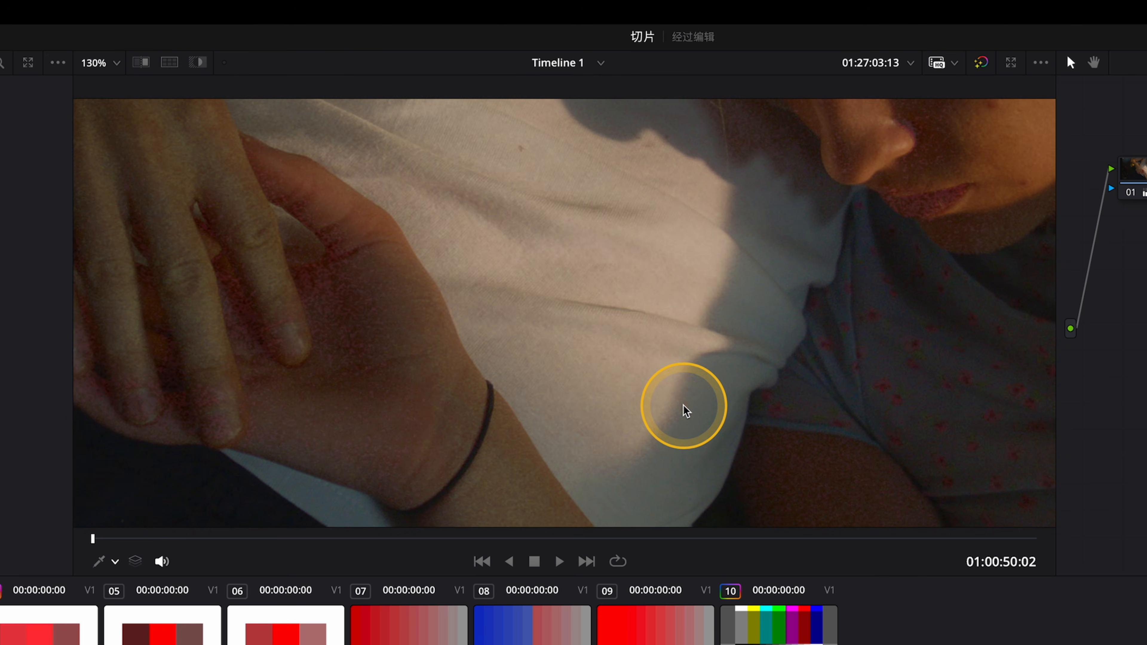
scroll(683, 405, down, 4)
scroll(687, 411, down, 2)
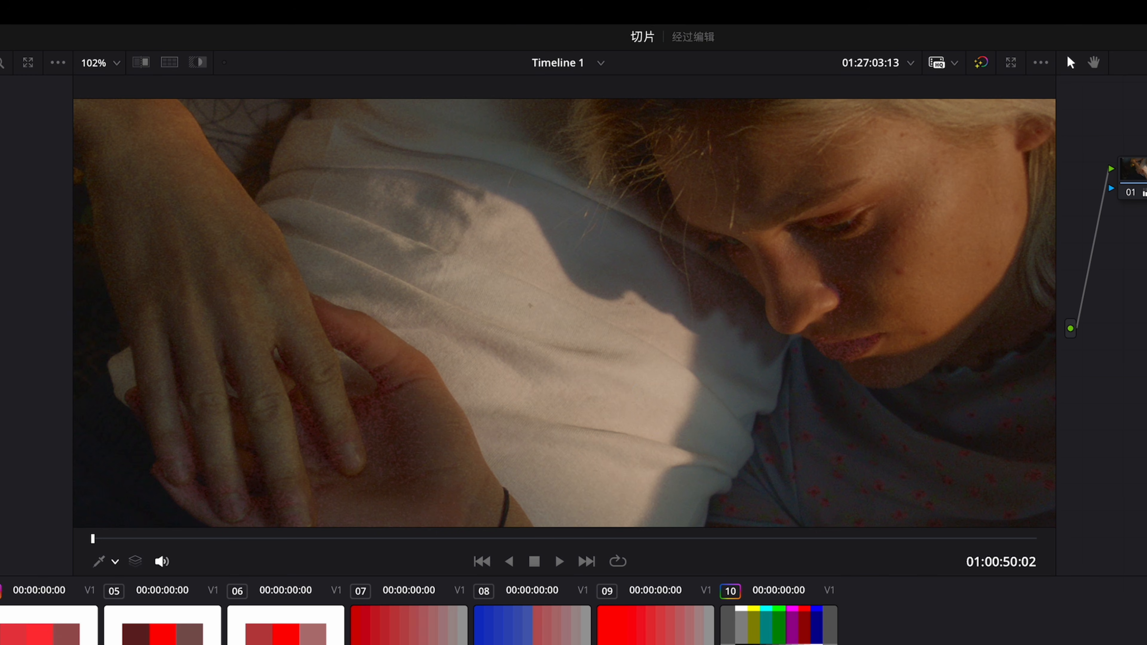
Inspect the selected range in highlight view and compare the hands and face with the node's grade on and off.
key(shift+h)
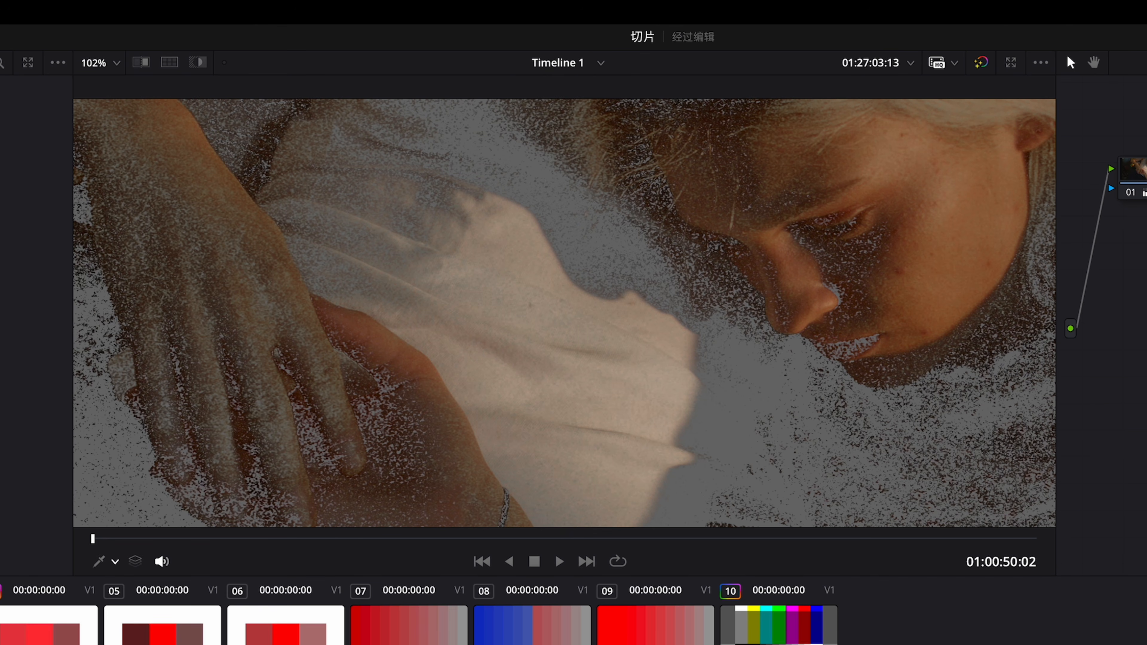
key(shift+h)
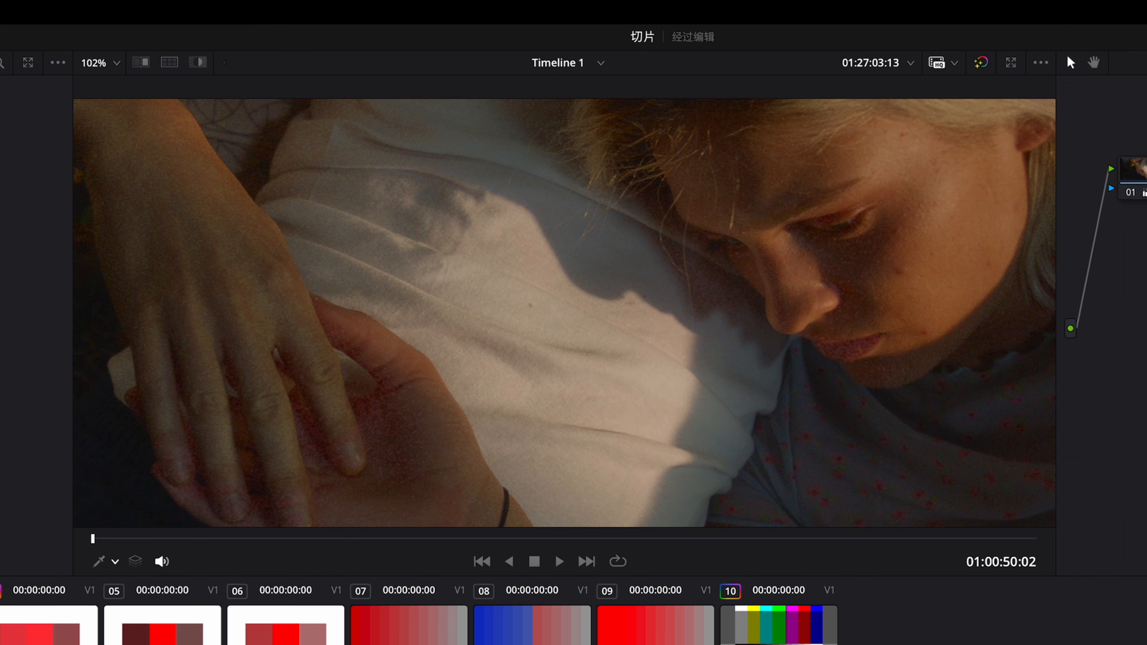
key(super+d)
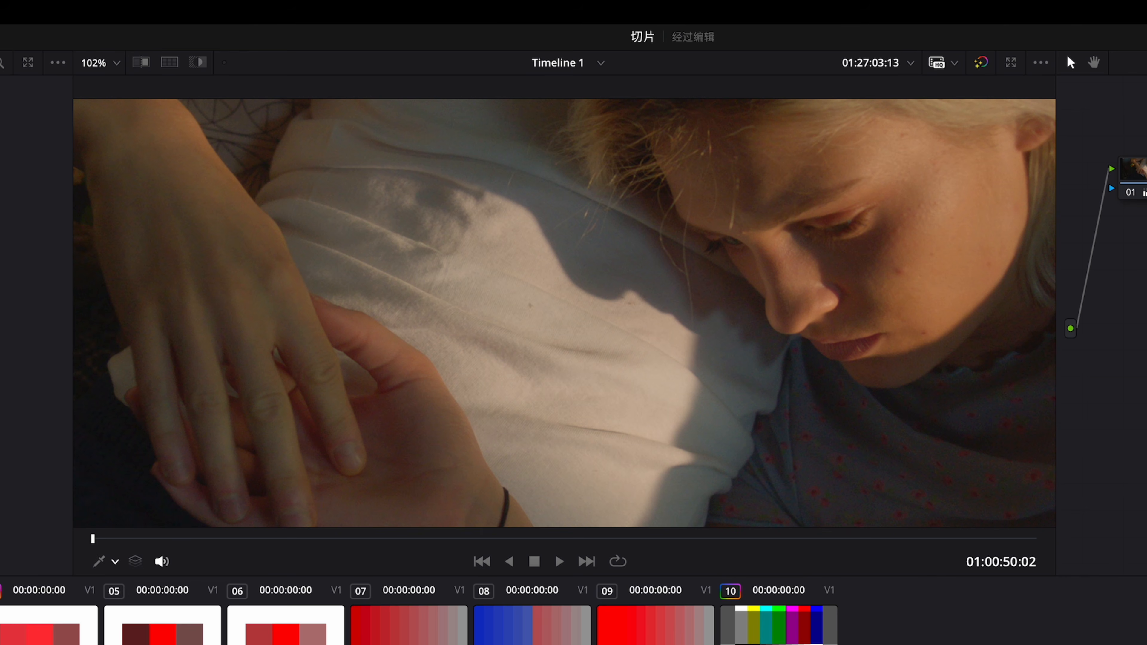
key(super+d)
key(super+d)
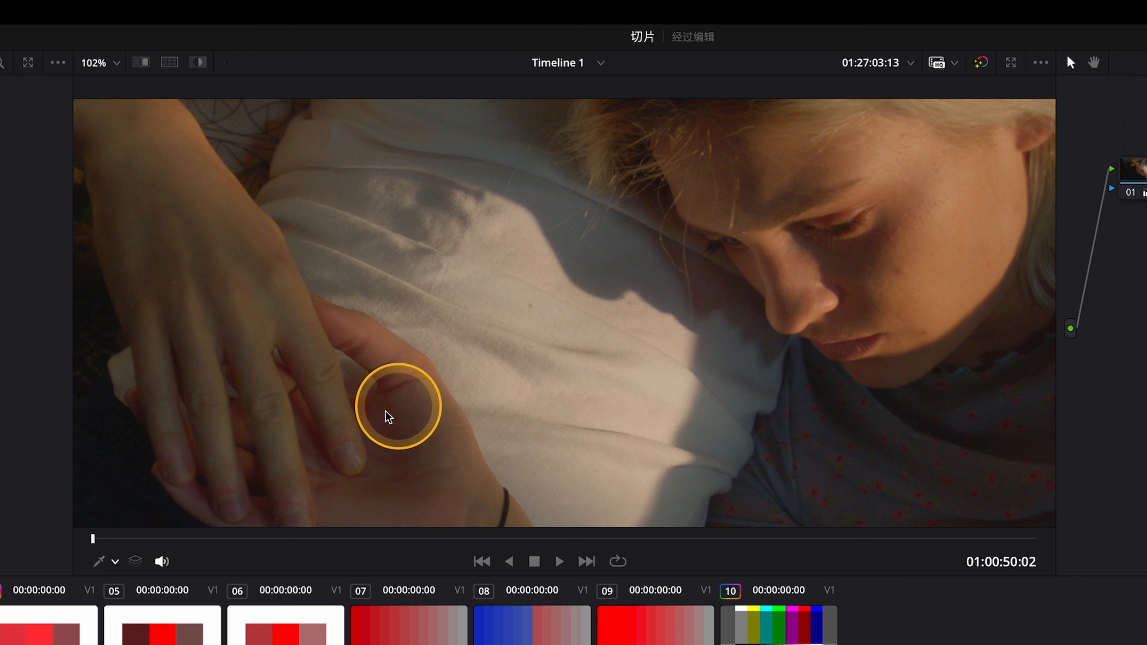
scroll(390, 416, up, 5)
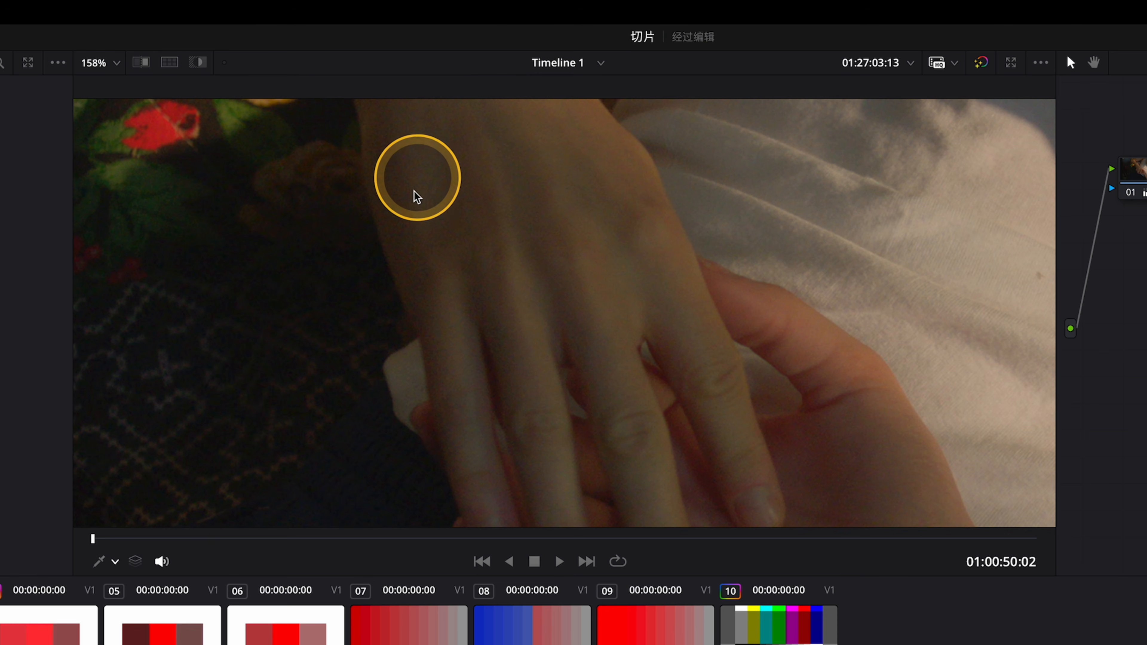
scroll(436, 206, up, 4)
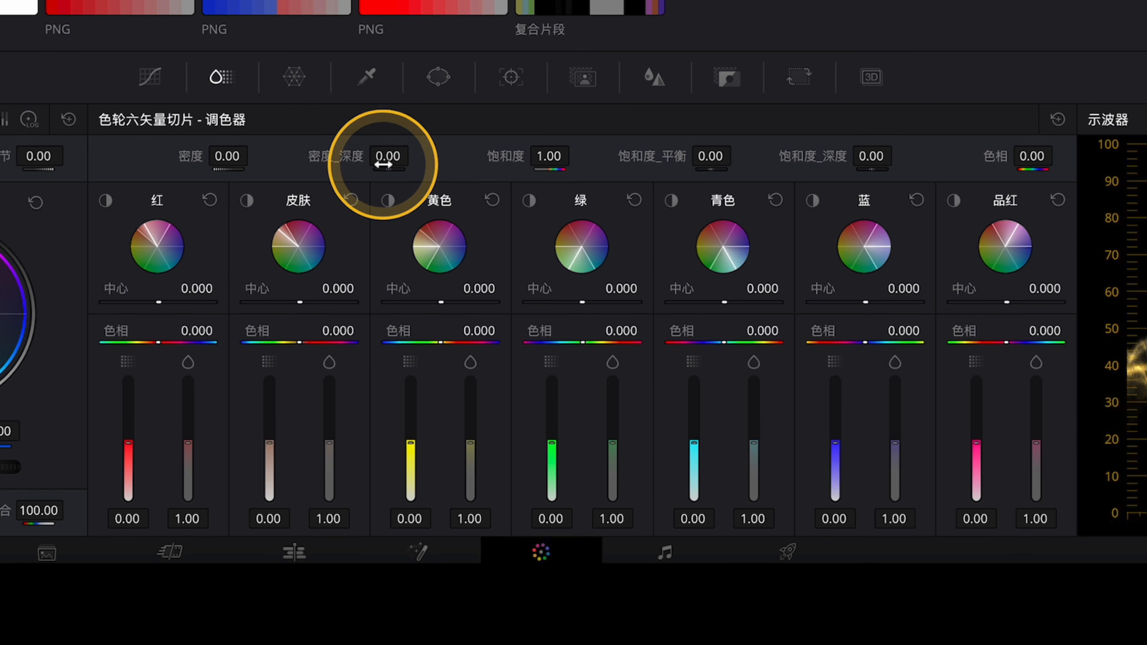
Examine the HSL qualifier's matte finesse options and return to the ColorSlice controls.
click(367, 76)
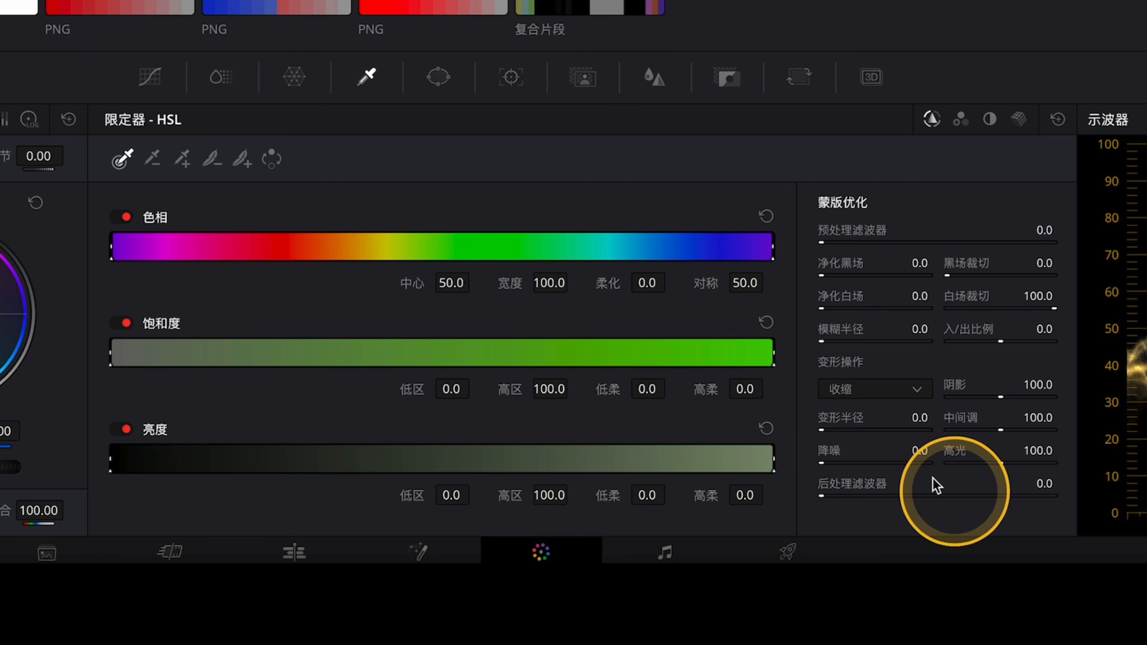
click(221, 77)
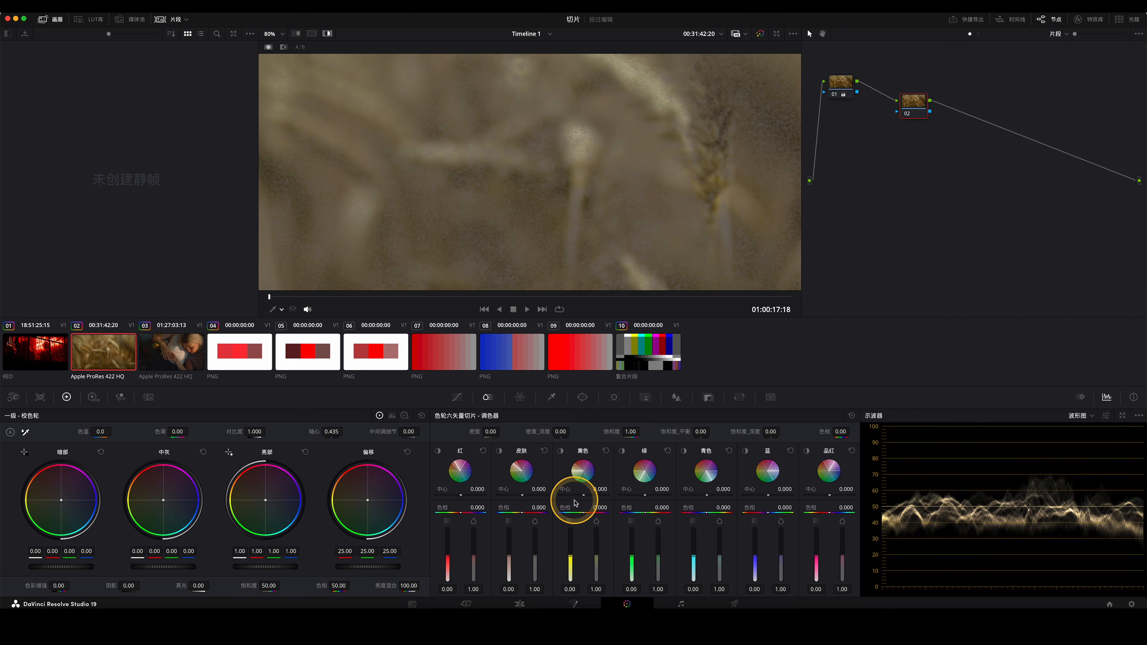
click(487, 398)
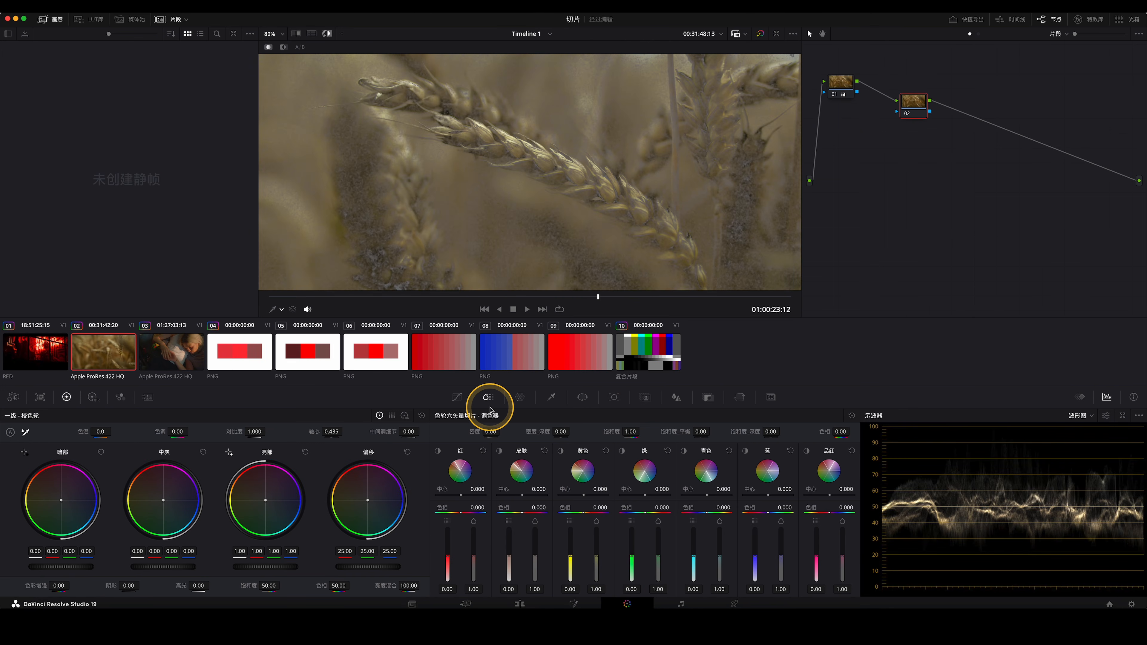
drag(920, 101, 917, 94)
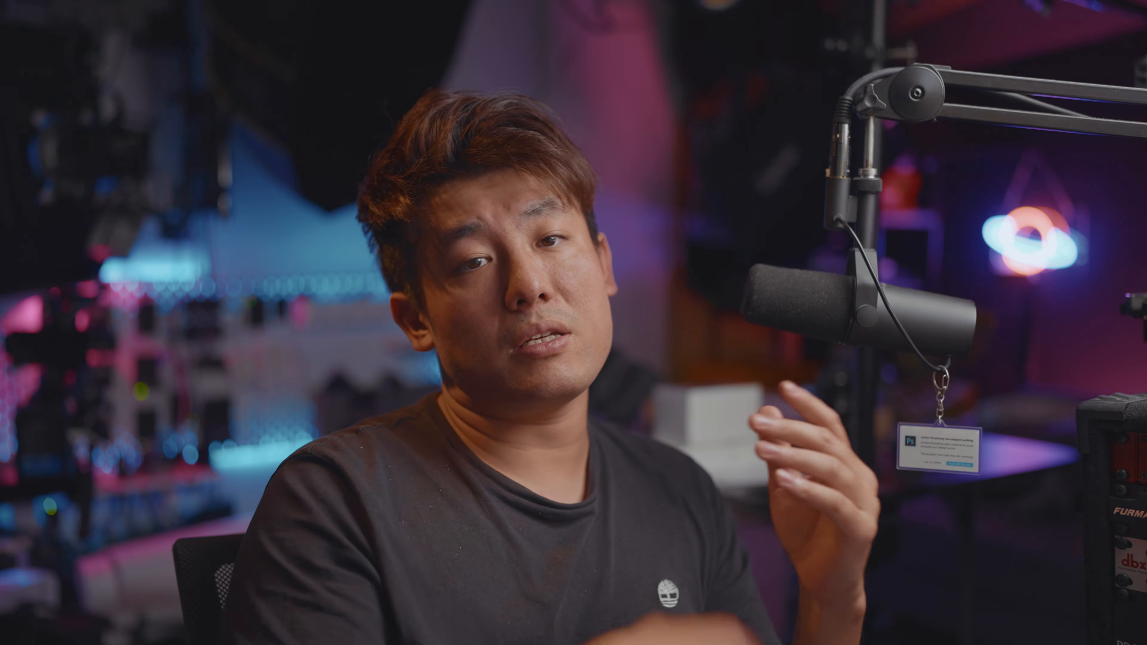